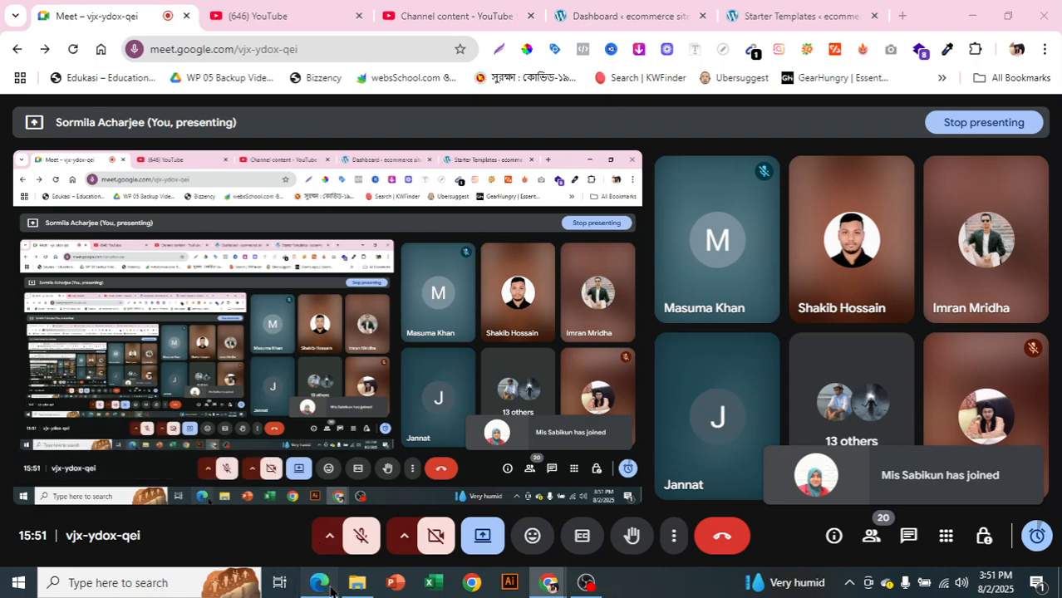
# Switch to Ads Manager in Edge and create a new auction campaign with the Leads objective and manual leads setup
pyautogui.click(329, 588)
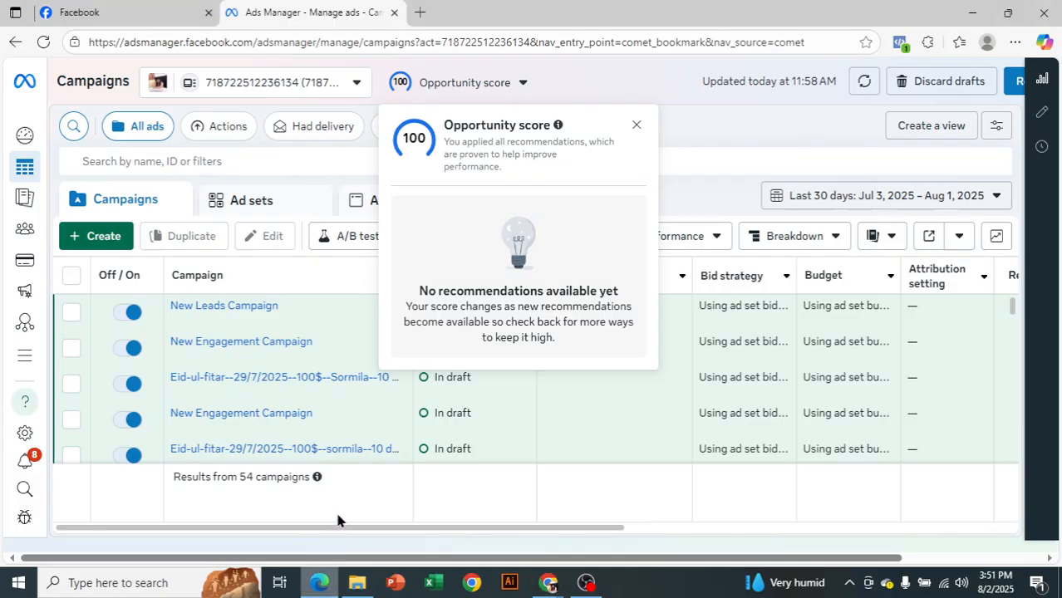
pyautogui.click(638, 127)
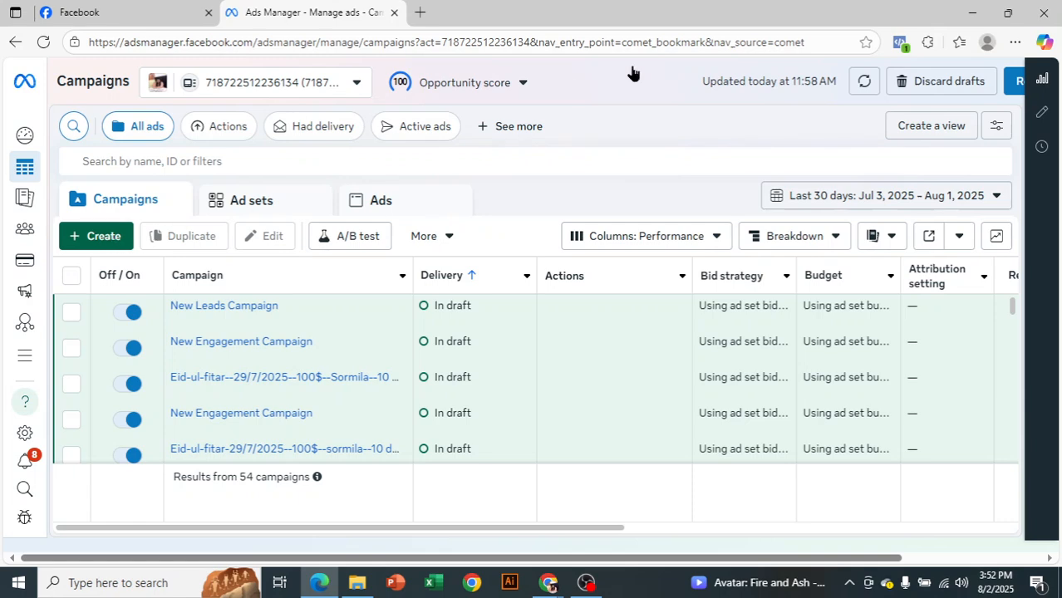
pyautogui.click(120, 237)
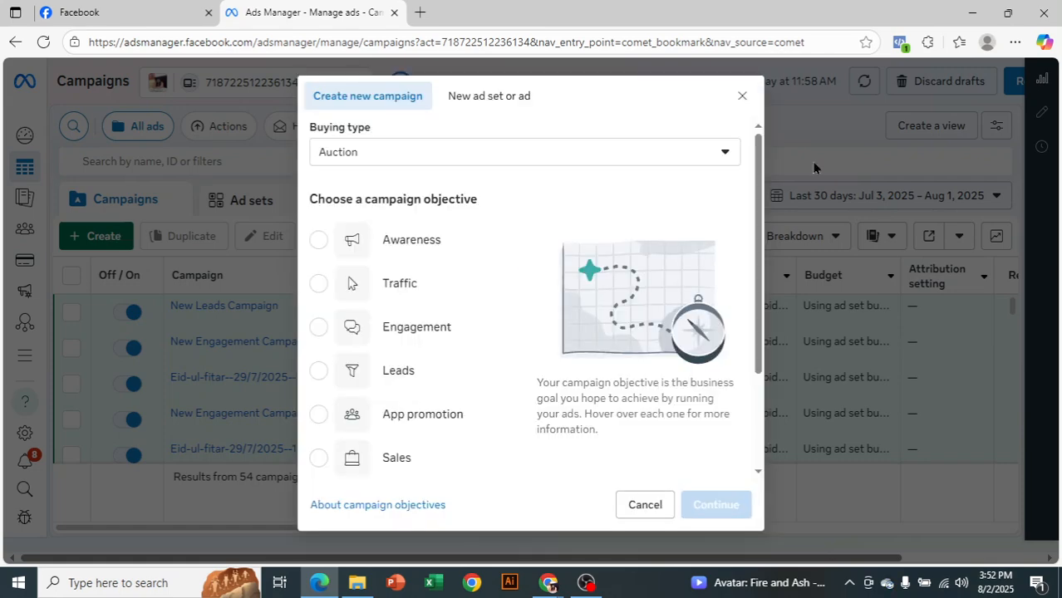
pyautogui.click(416, 371)
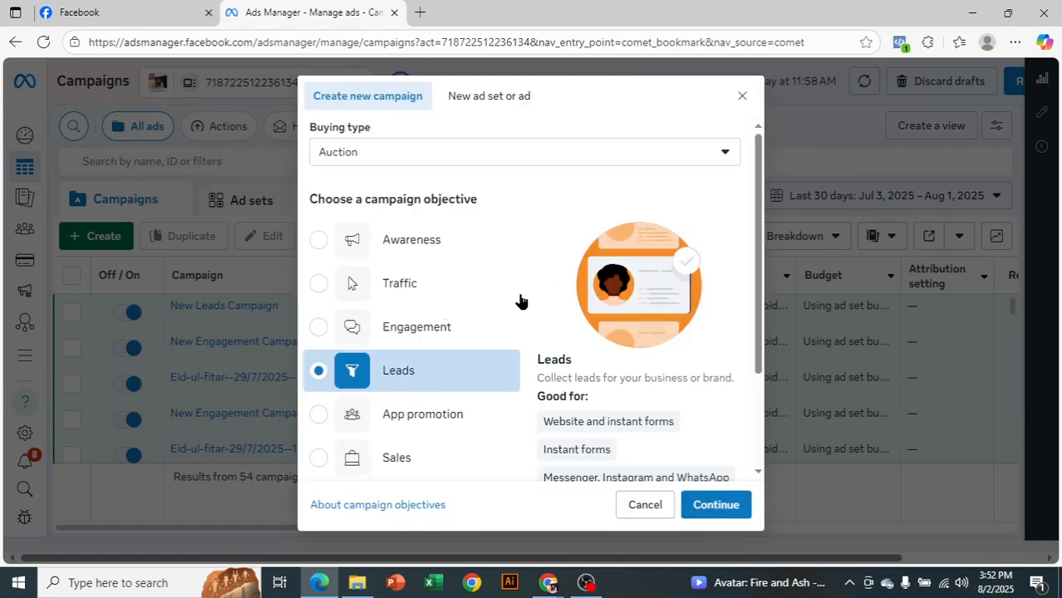
pyautogui.scroll(-3, 679, 280)
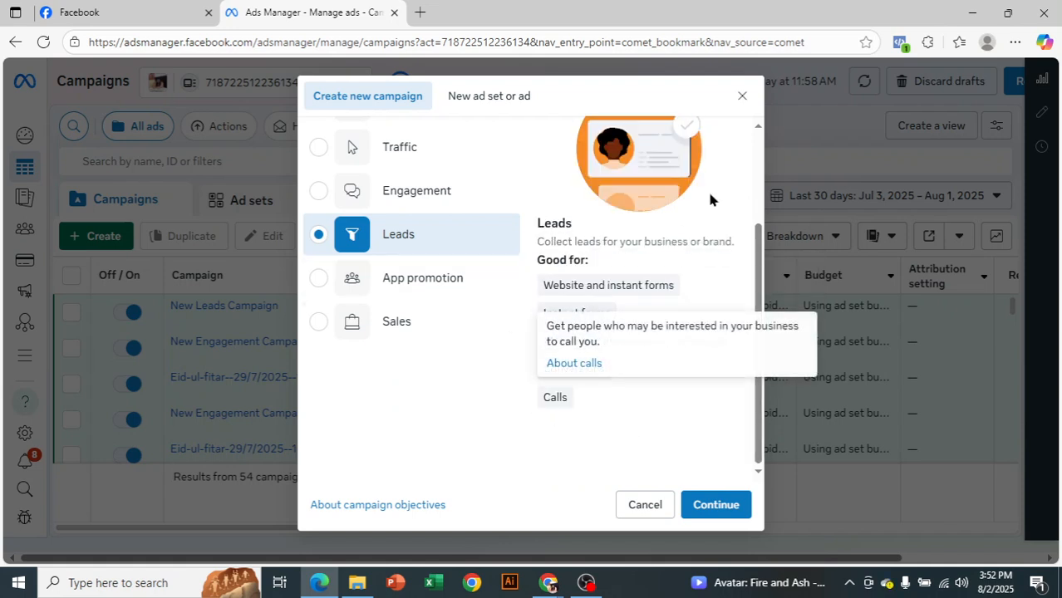
pyautogui.moveTo(762, 321); pyautogui.dragTo(763, 236)
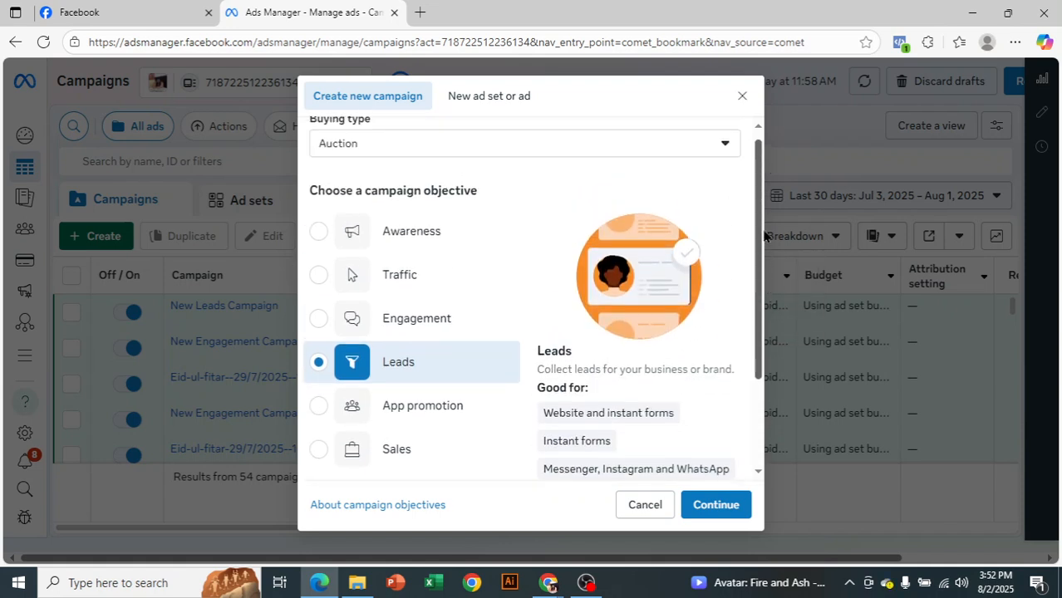
pyautogui.scroll(-3, 732, 328)
pyautogui.click(705, 507)
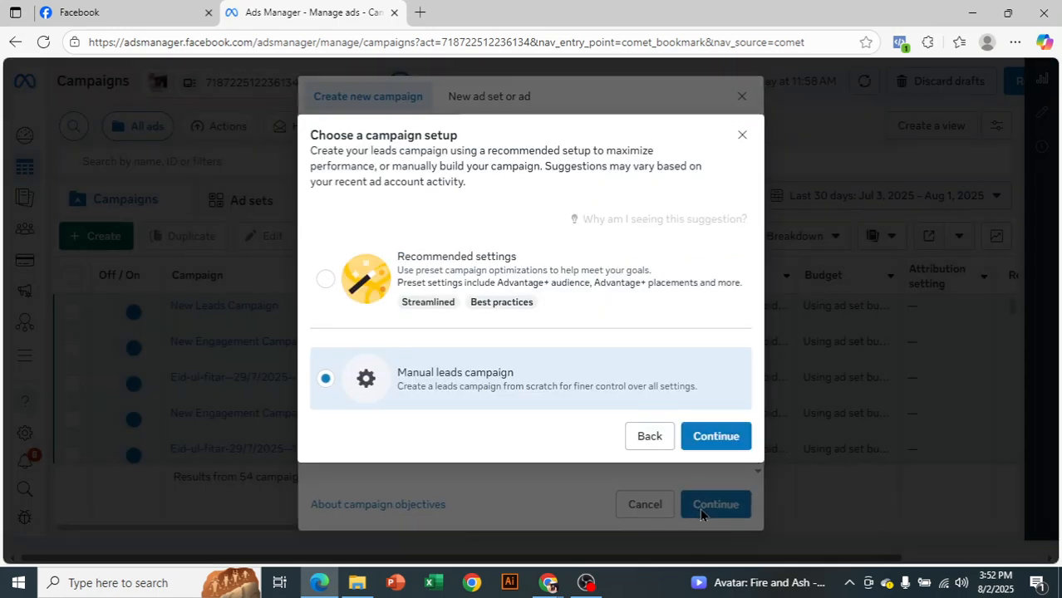
pyautogui.click(716, 436)
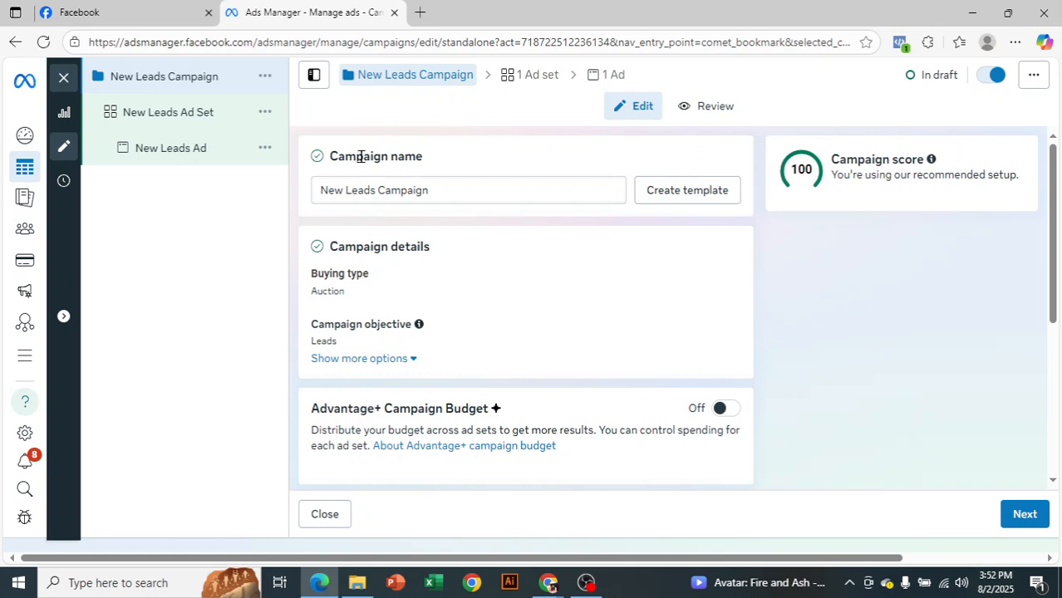
# Continue to the ad set with the campaign settings left as they are and review its conversion location options
pyautogui.scroll(-4, 445, 237)
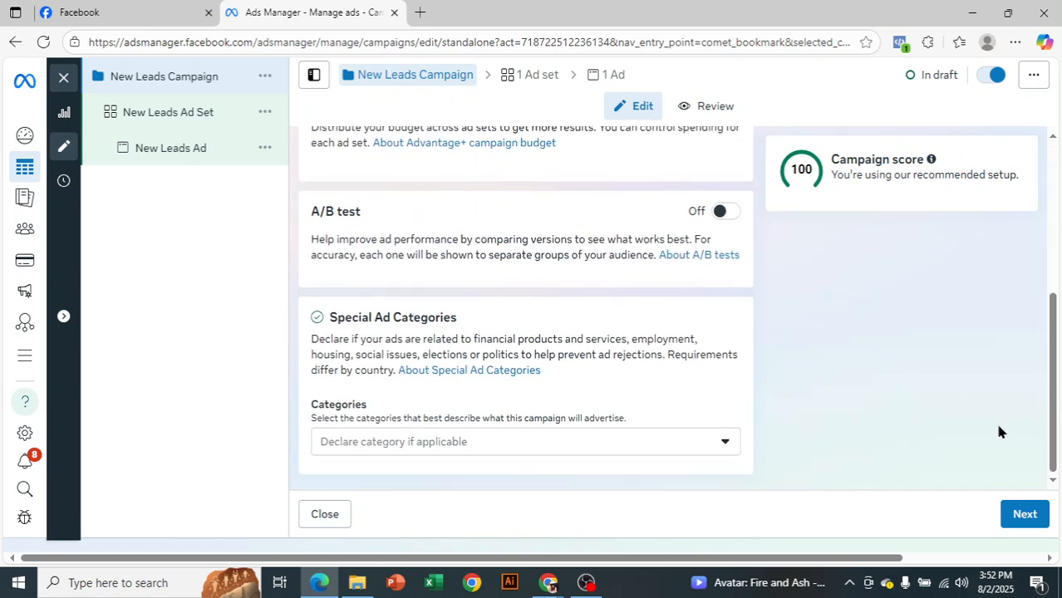
pyautogui.click(1025, 521)
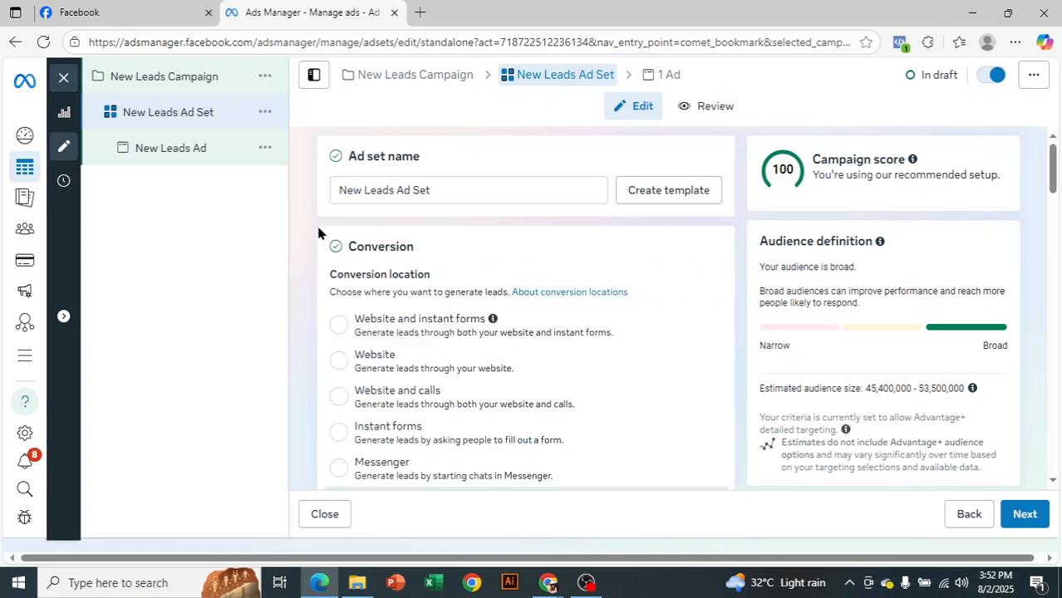
pyautogui.scroll(-2, 408, 283)
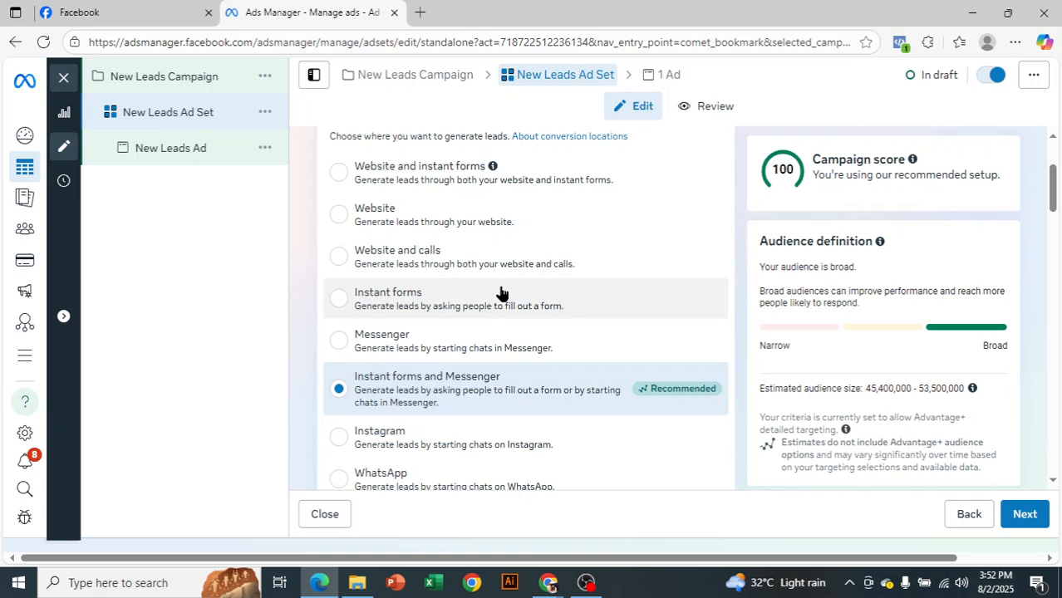
pyautogui.scroll(-1, 511, 428)
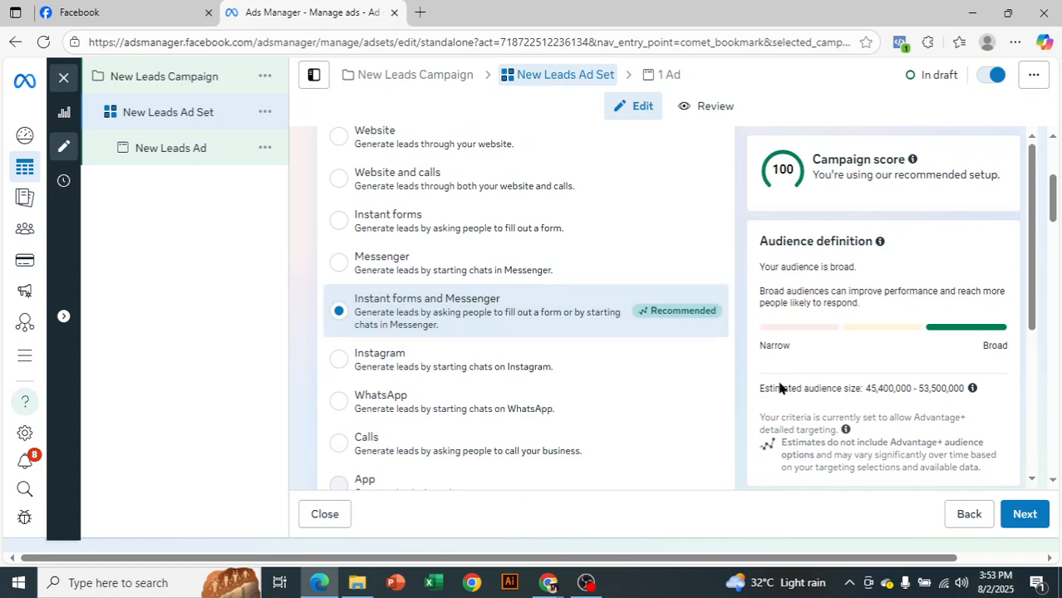
pyautogui.scroll(-1, 667, 437)
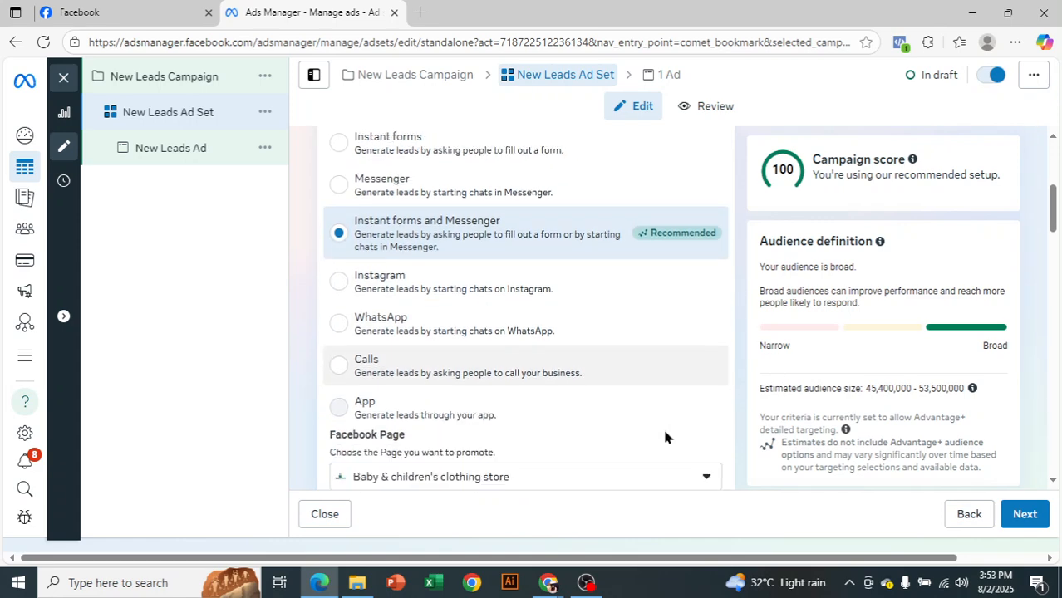
pyautogui.scroll(3, 648, 424)
pyautogui.scroll(-5, 581, 286)
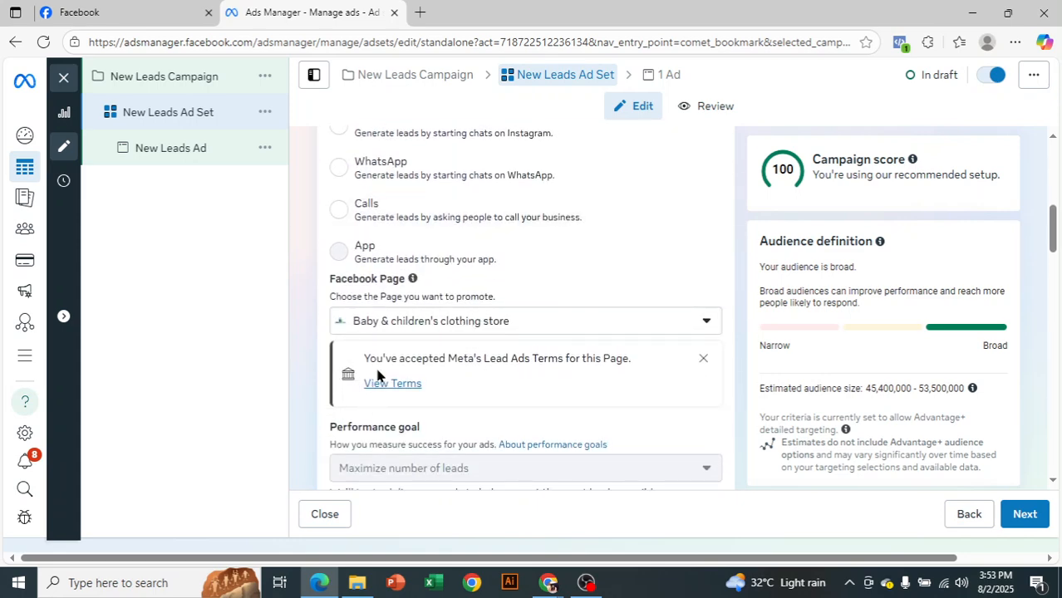
# View the Lead Ads Terms for the selected Facebook Page, then return to the ad set
pyautogui.moveTo(376, 358); pyautogui.dragTo(616, 383)
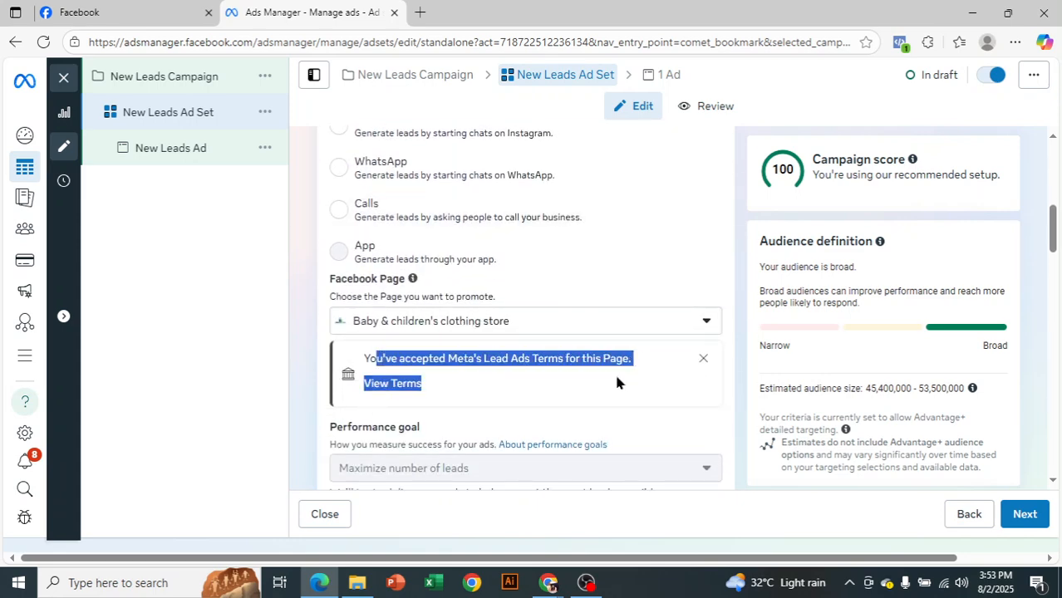
pyautogui.click(602, 375)
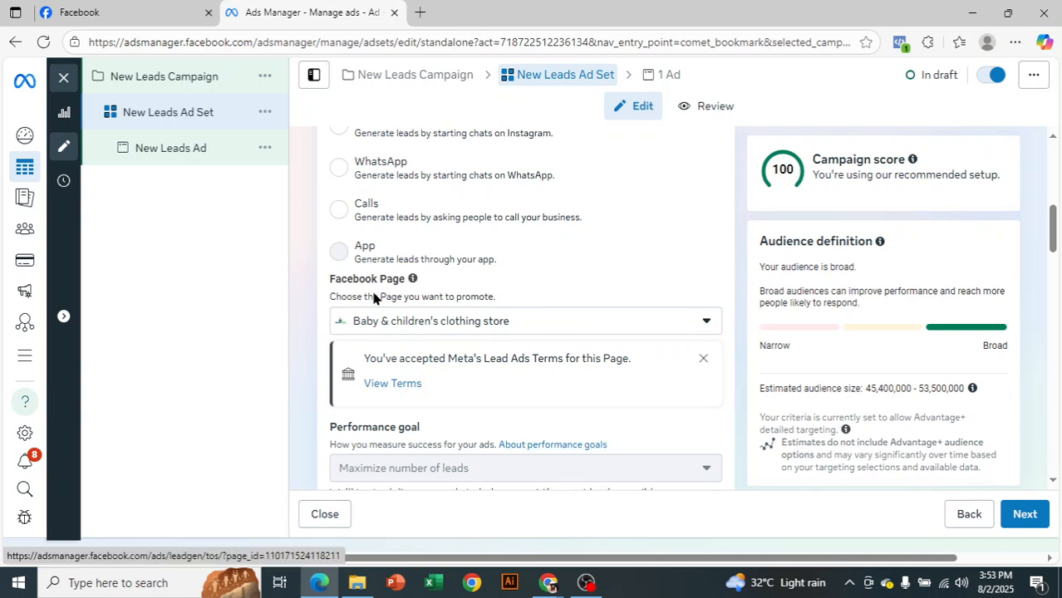
pyautogui.click(402, 382)
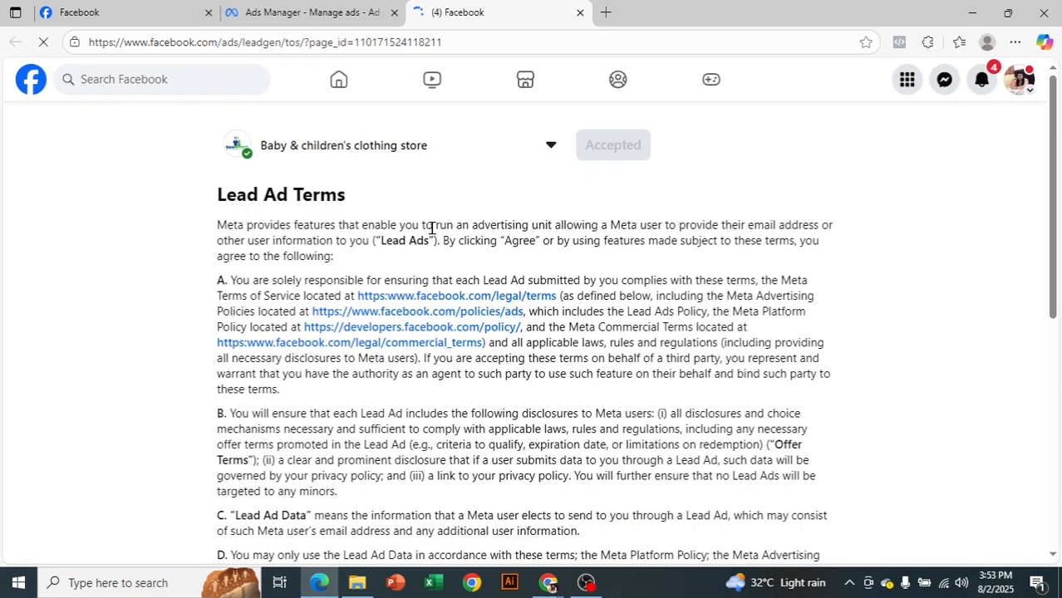
pyautogui.moveTo(217, 226); pyautogui.dragTo(641, 446)
pyautogui.click(630, 441)
pyautogui.click(324, 11)
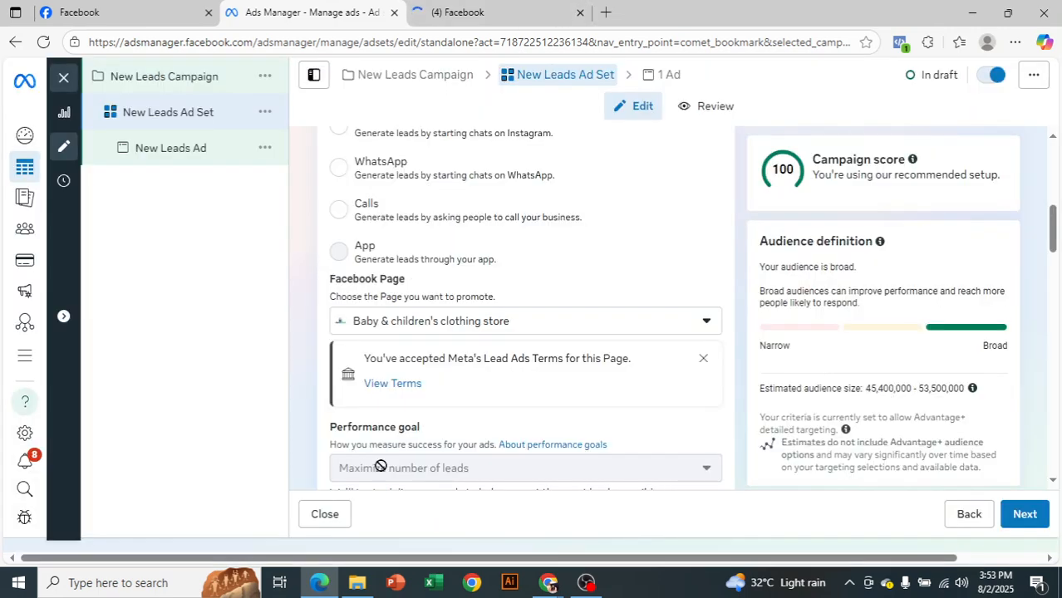
# Review the ad set's performance goal, cost per result goal, dynamic creative setting and available catalogs
pyautogui.scroll(-1, 403, 390)
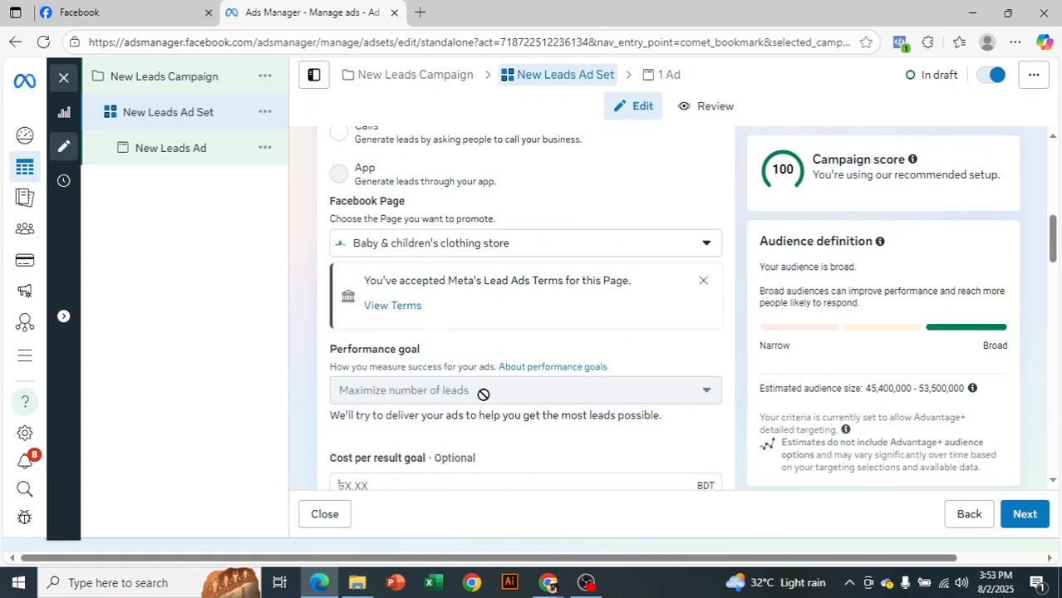
pyautogui.scroll(-1, 470, 387)
pyautogui.moveTo(482, 378)
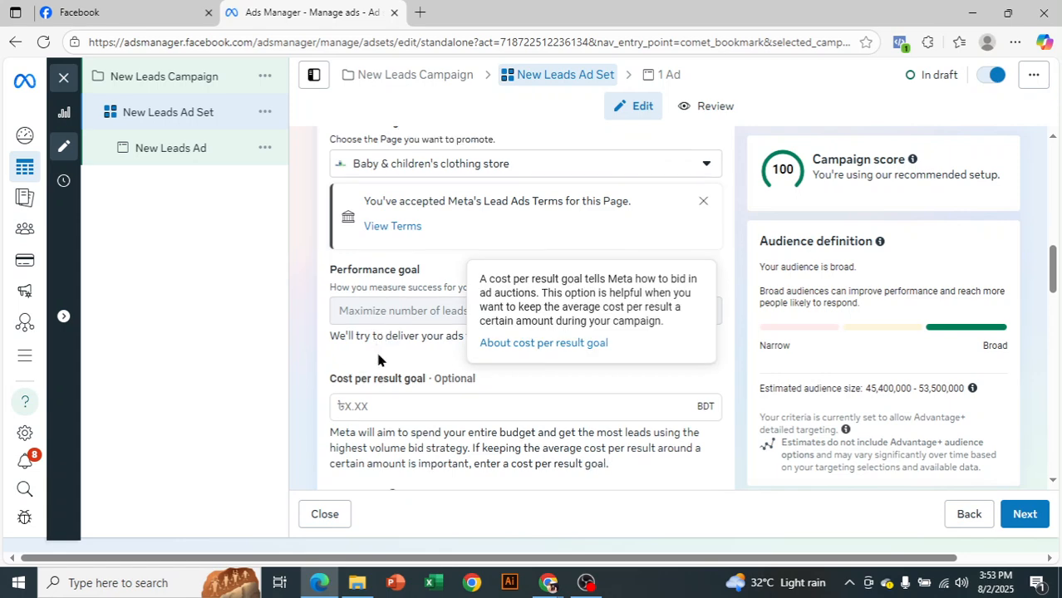
pyautogui.scroll(-3, 685, 472)
pyautogui.scroll(-2, 622, 370)
pyautogui.scroll(-1, 621, 384)
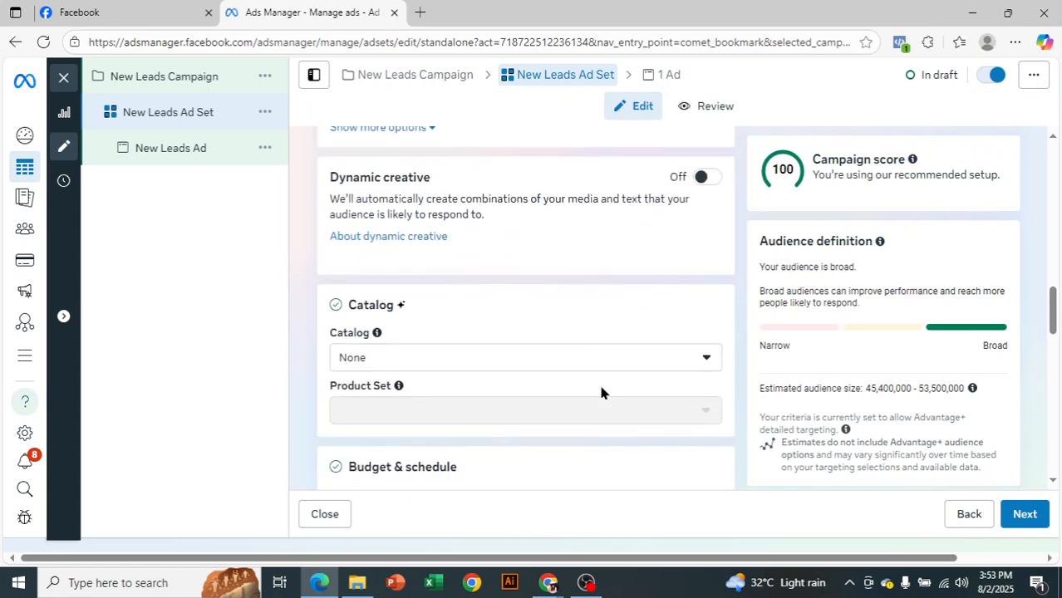
pyautogui.click(416, 360)
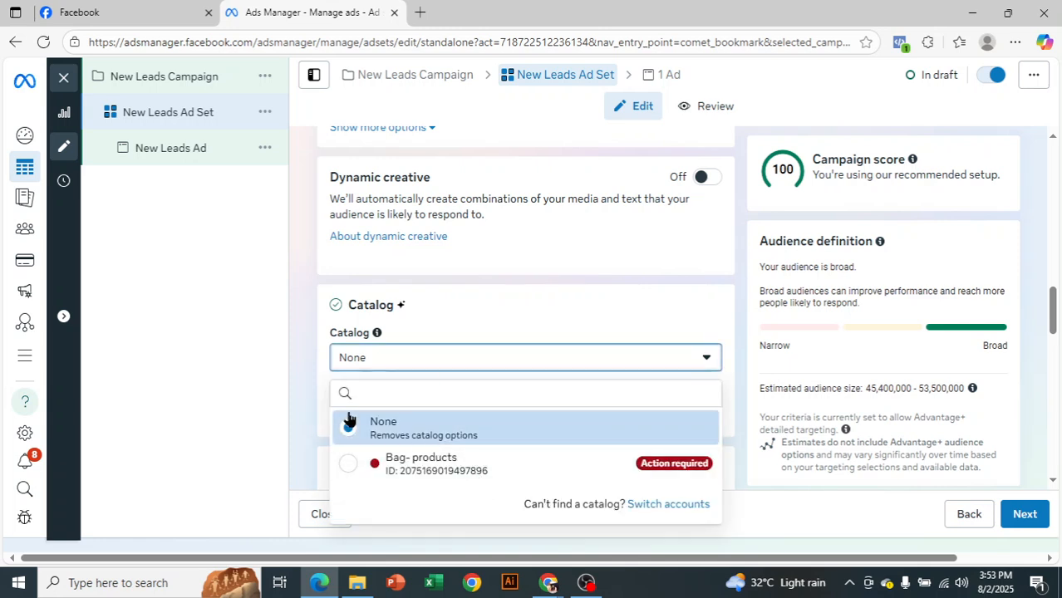
pyautogui.click(210, 256)
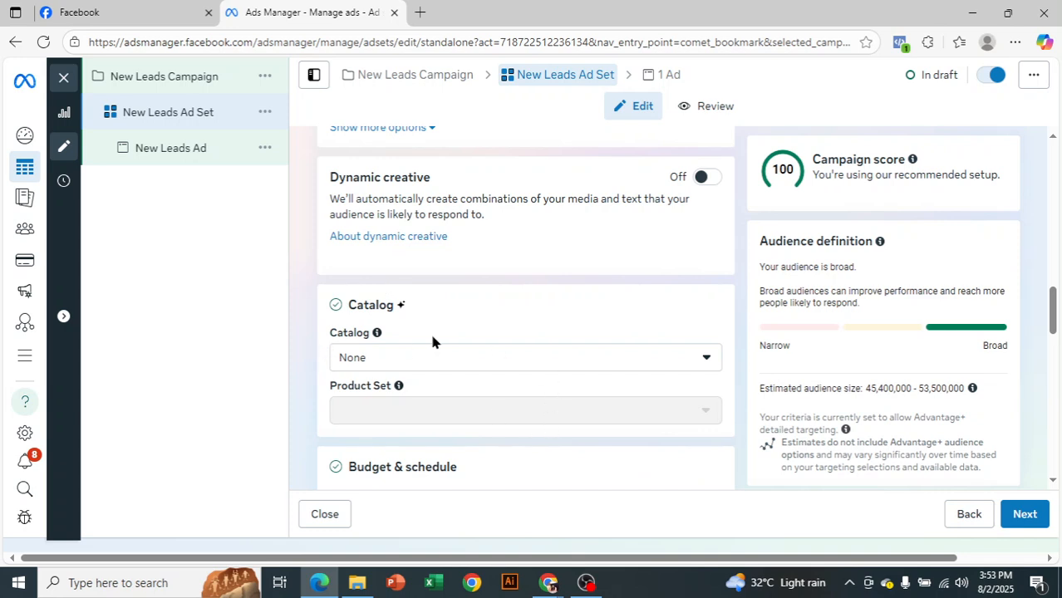
# Review the ad set's budget, schedule and audience location controls
pyautogui.scroll(-1, 471, 331)
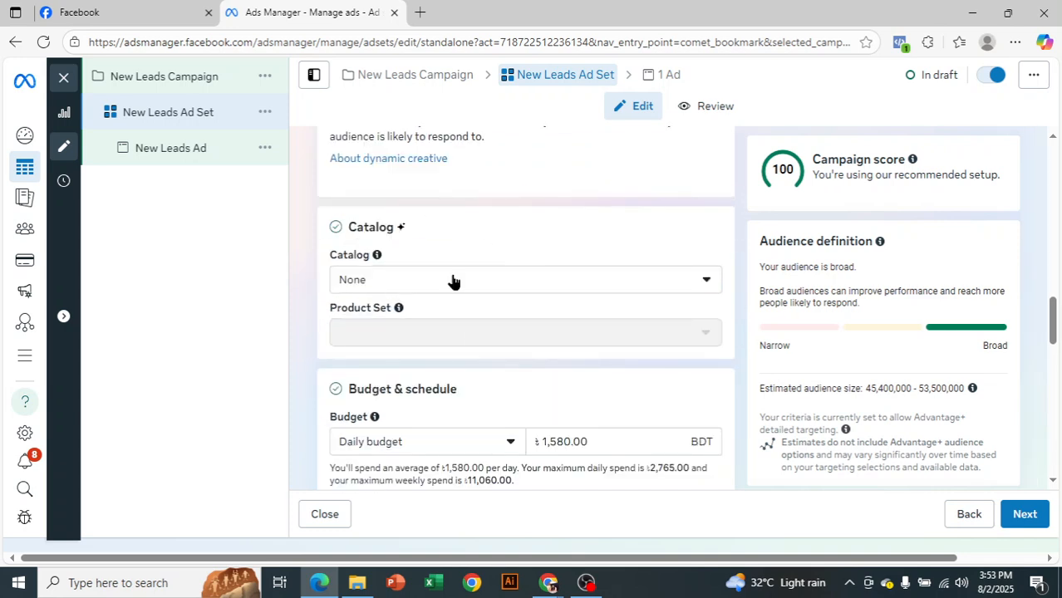
pyautogui.scroll(-2, 447, 320)
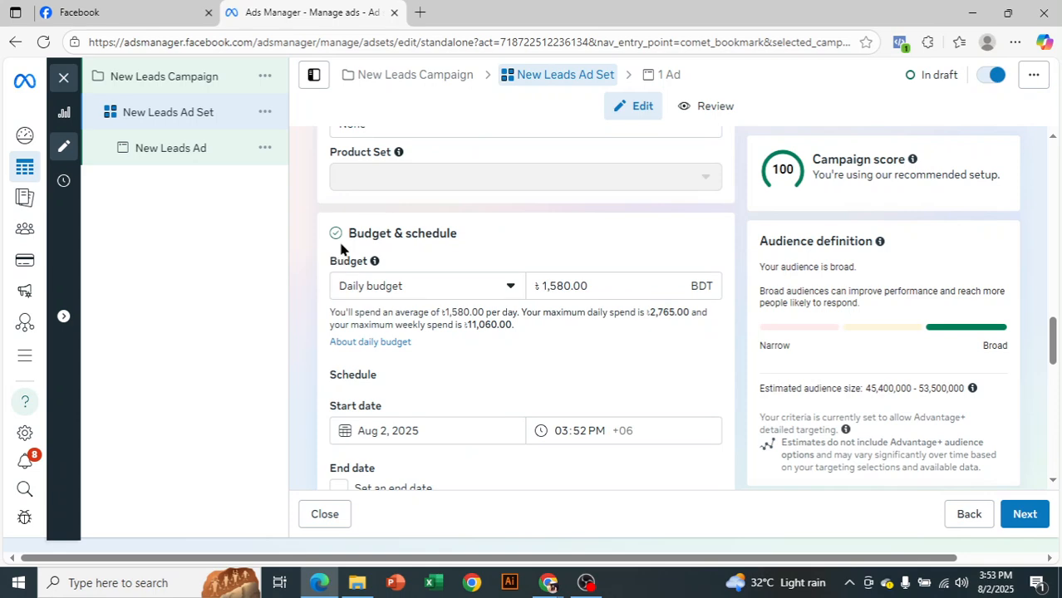
pyautogui.scroll(-1, 484, 229)
pyautogui.scroll(-6, 493, 299)
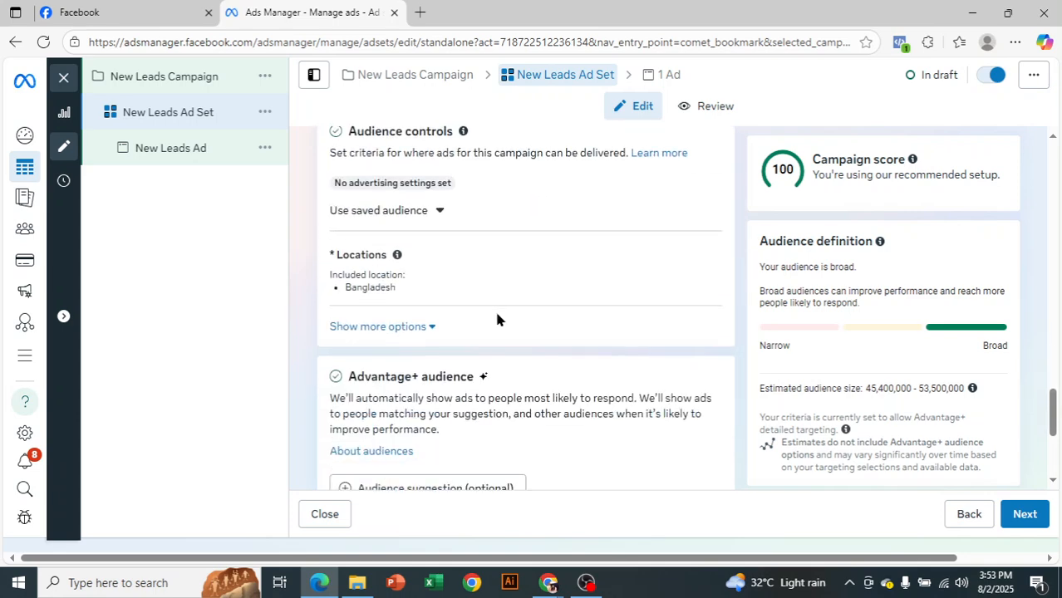
pyautogui.scroll(-1, 673, 316)
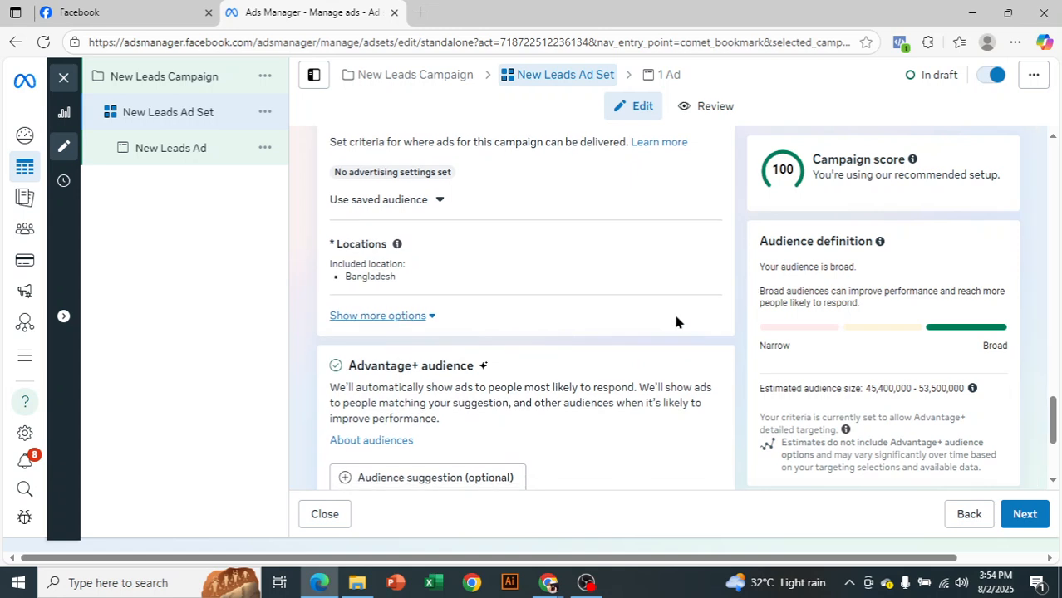
# Expand the optional audience suggestion and open the detailed targeting categories for browsing
pyautogui.click(508, 414)
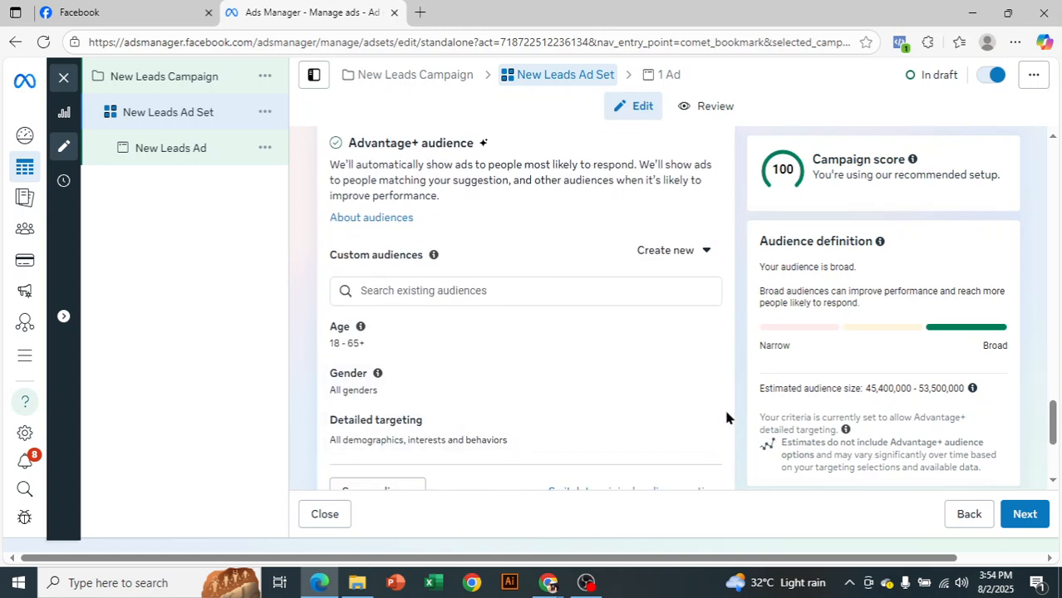
pyautogui.scroll(-1, 708, 427)
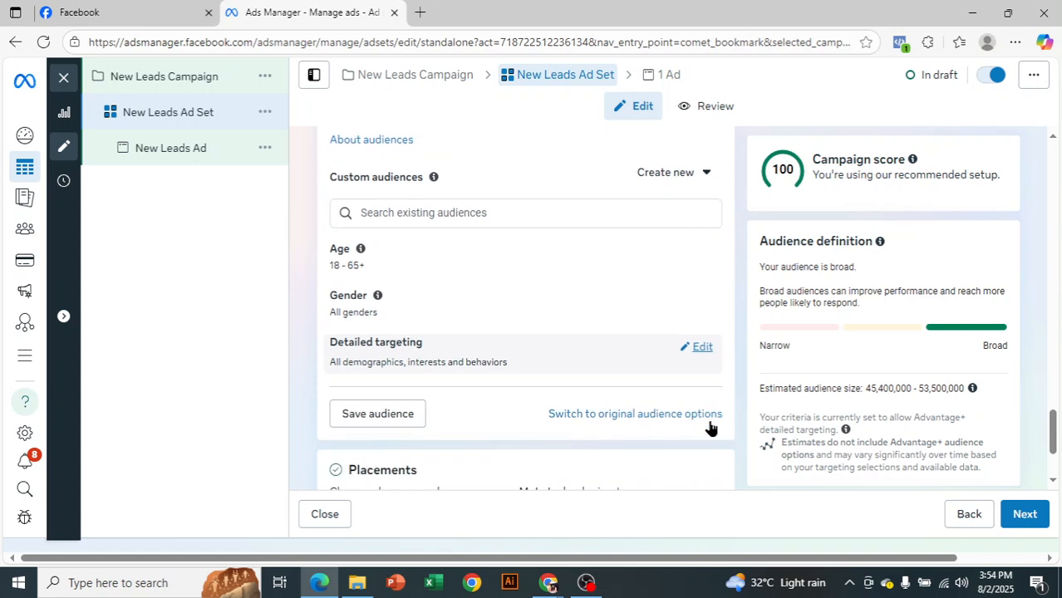
pyautogui.click(699, 347)
pyautogui.click(691, 386)
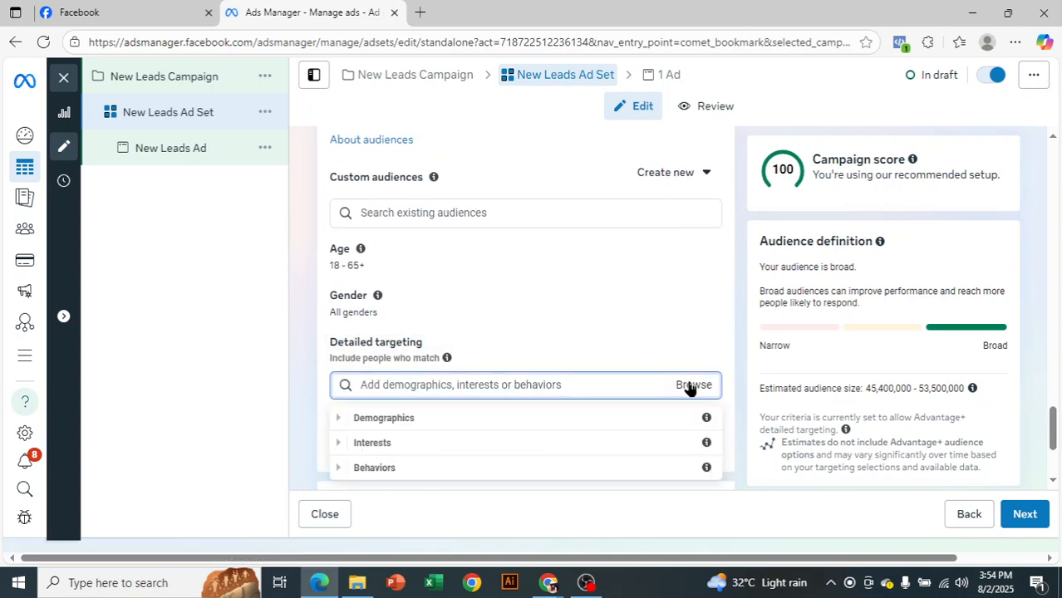
# Browse the Demographics targeting options, including the Education subcategories, then collapse them again
pyautogui.scroll(-1, 751, 388)
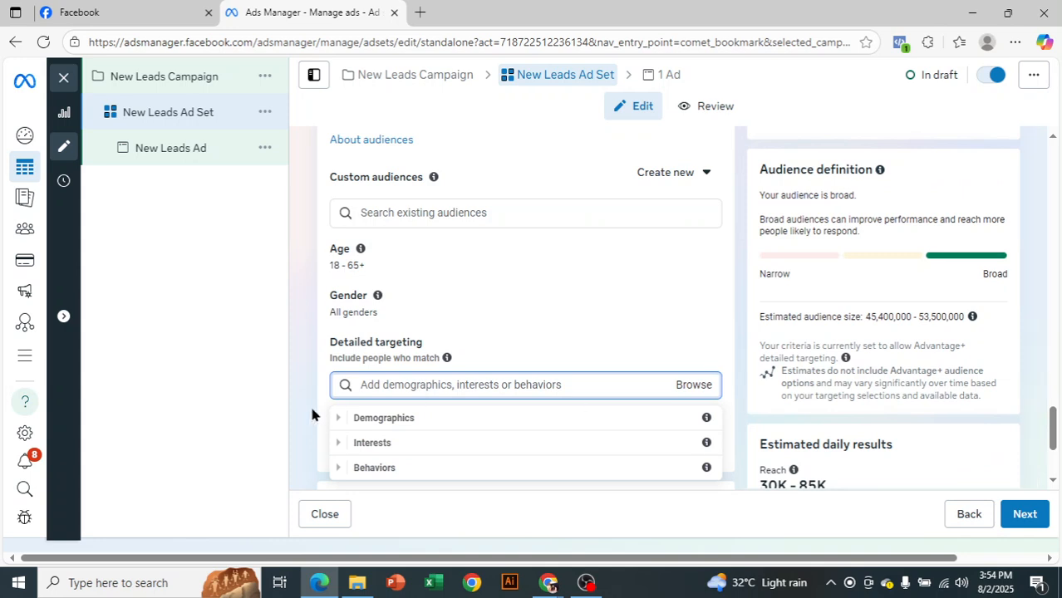
pyautogui.click(335, 419)
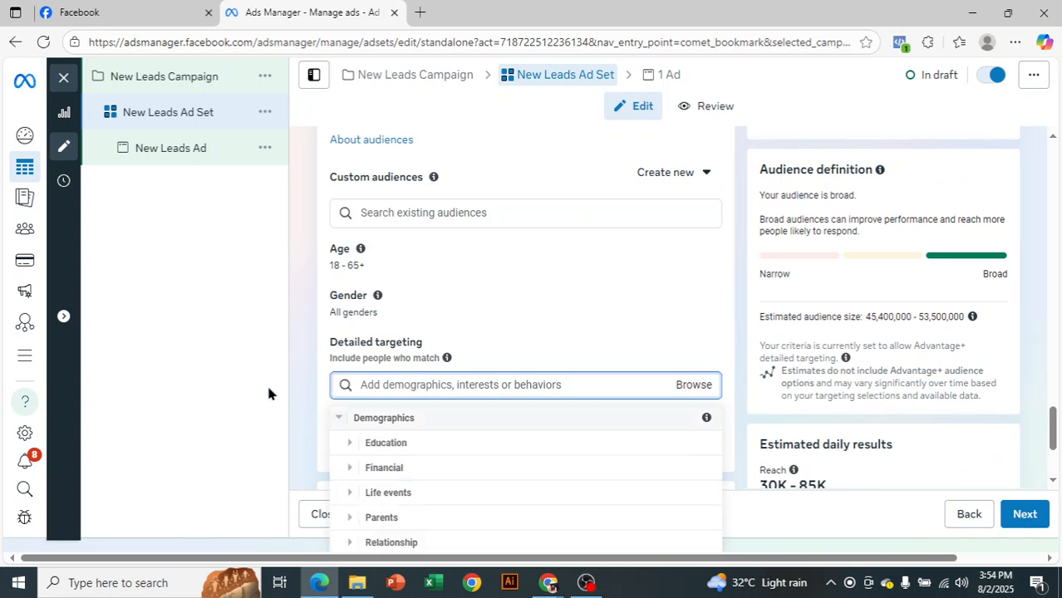
pyautogui.click(346, 443)
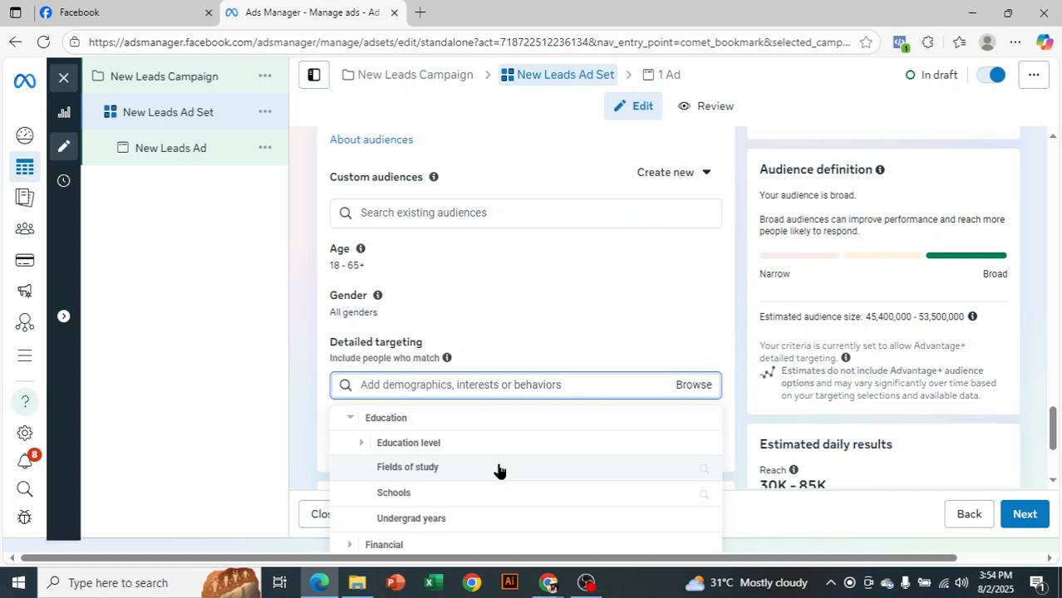
pyautogui.scroll(-1, 496, 490)
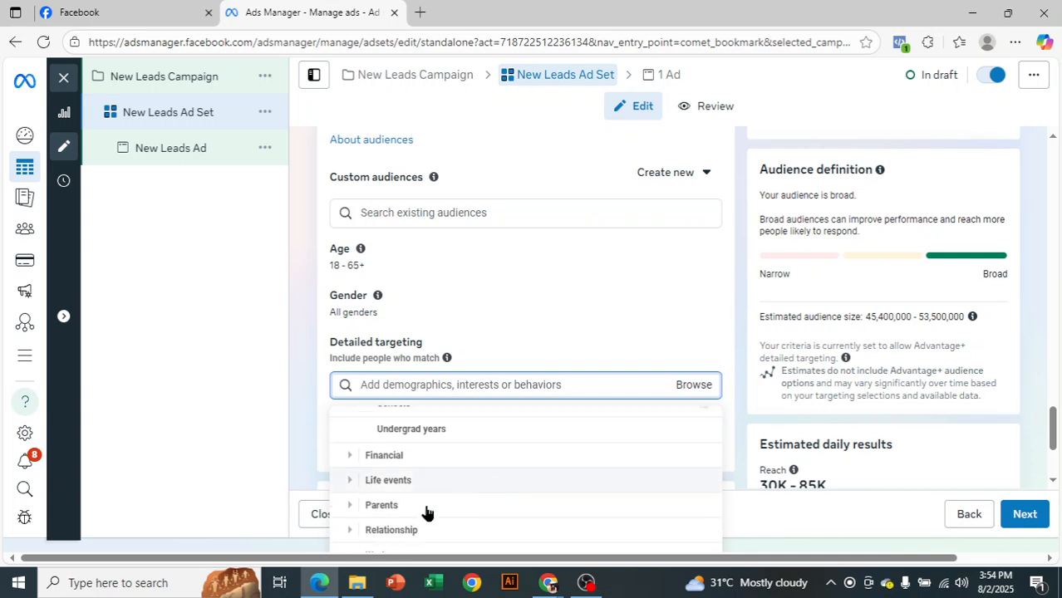
pyautogui.scroll(-2, 745, 428)
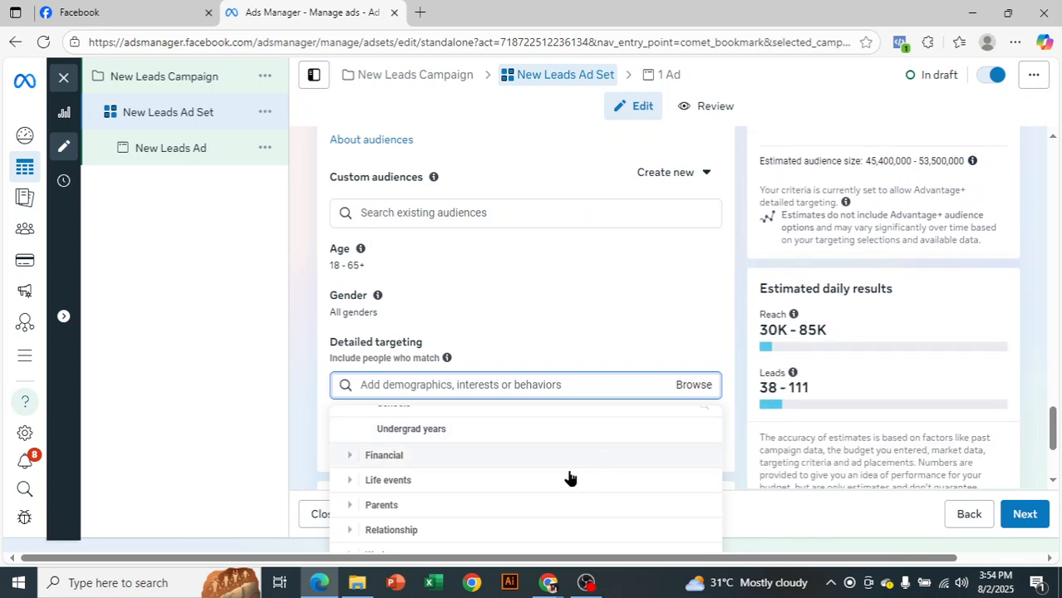
pyautogui.scroll(2, 358, 452)
pyautogui.click(348, 442)
pyautogui.click(346, 424)
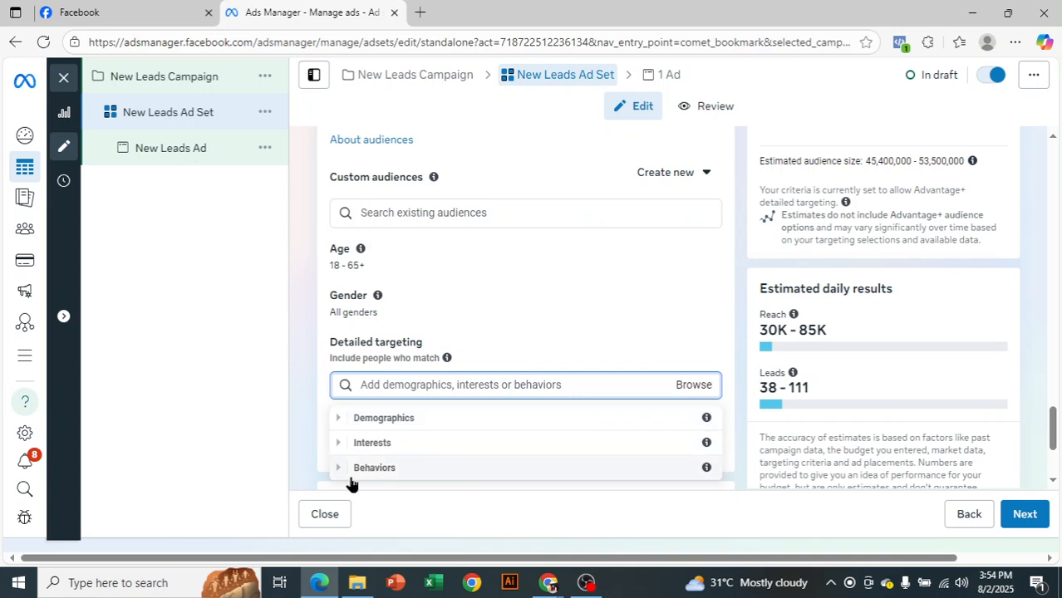
# Browse the Behaviors targeting options, including Anniversary and Digital activities, and close the list without choosing any
pyautogui.click(344, 469)
pyautogui.scroll(-2, 498, 472)
pyautogui.scroll(2, 432, 462)
pyautogui.click(349, 446)
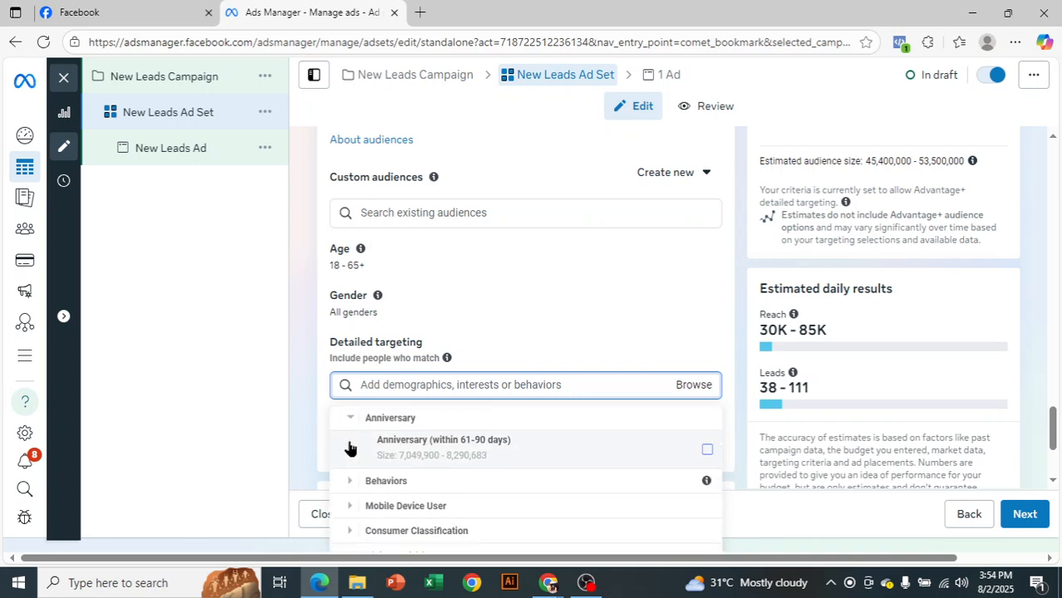
pyautogui.moveTo(558, 466)
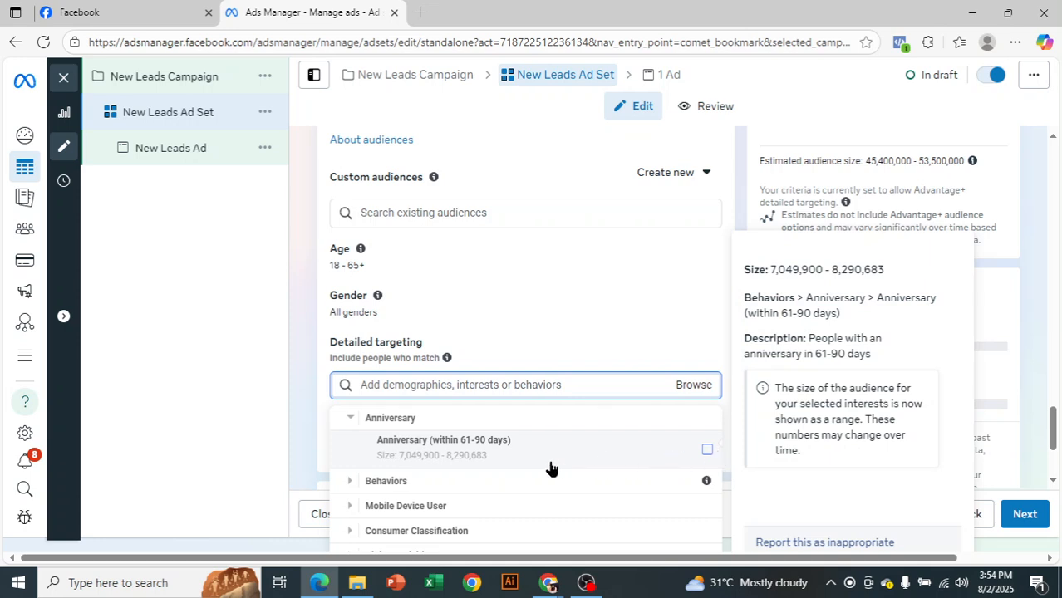
pyautogui.scroll(-3, 550, 468)
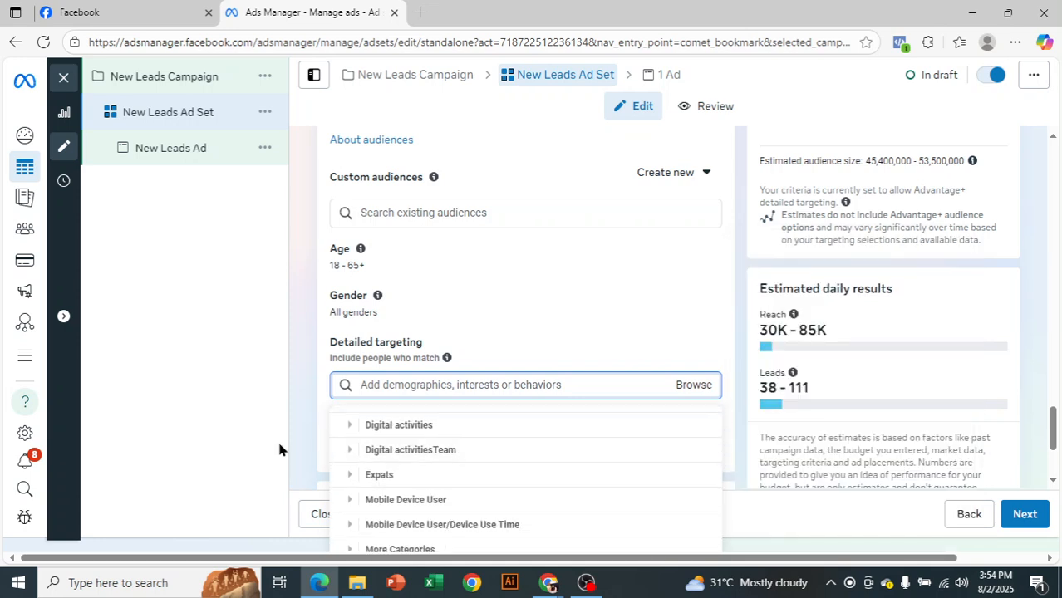
pyautogui.click(350, 424)
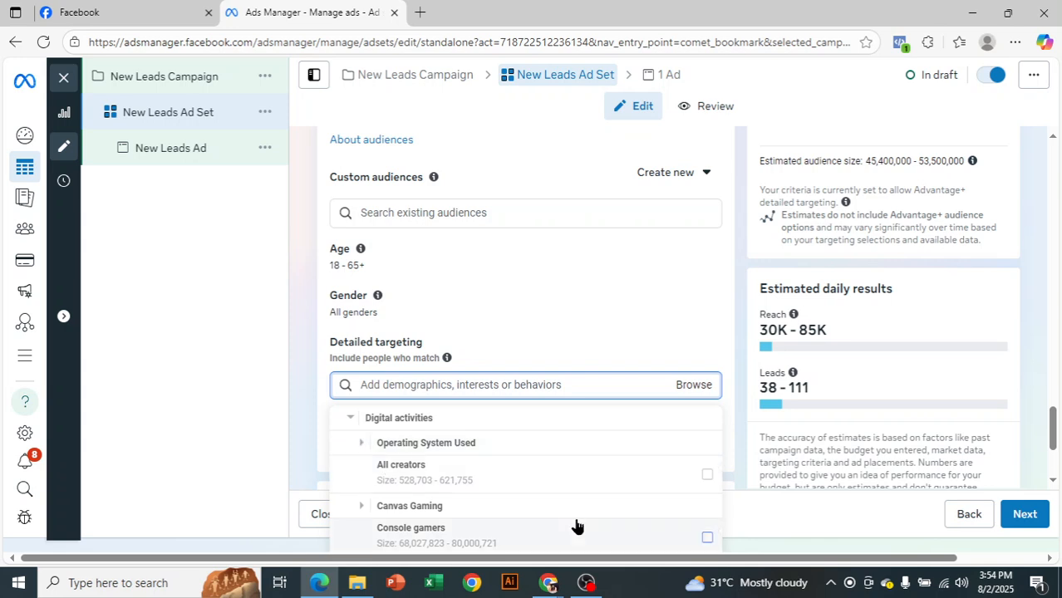
pyautogui.scroll(-4, 587, 498)
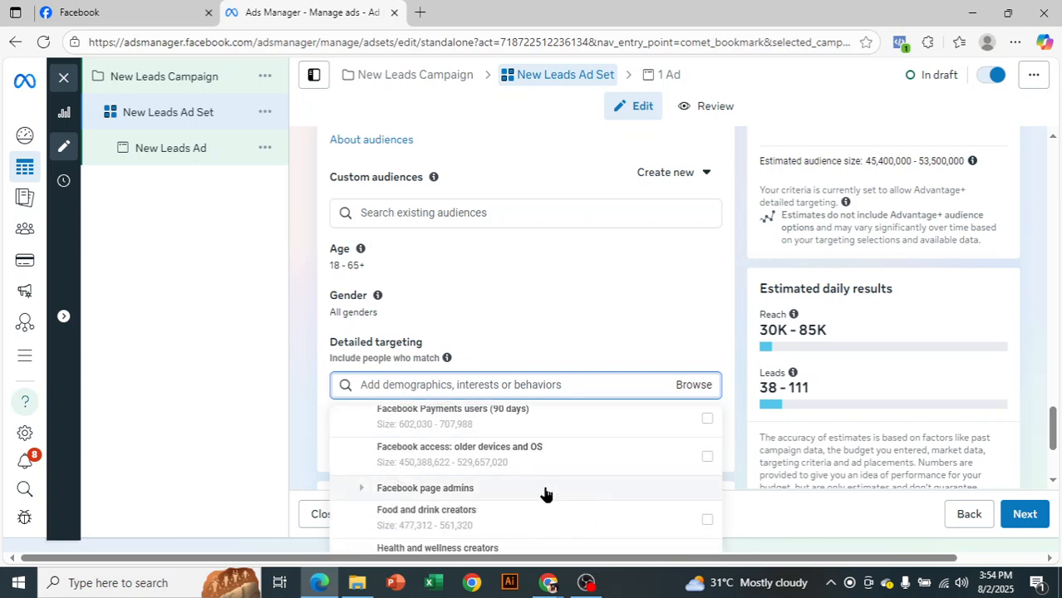
pyautogui.scroll(-1, 537, 470)
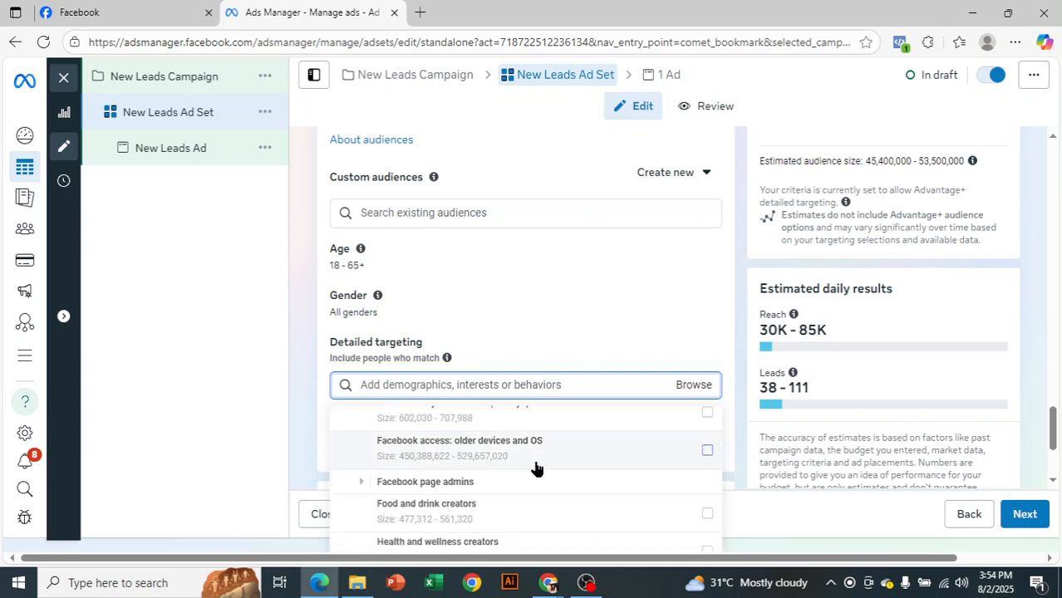
pyautogui.click(216, 379)
# Review the placements and estimated daily results, then continue to the ad with the placements left as they are
pyautogui.scroll(-2, 562, 420)
pyautogui.scroll(-1, 563, 424)
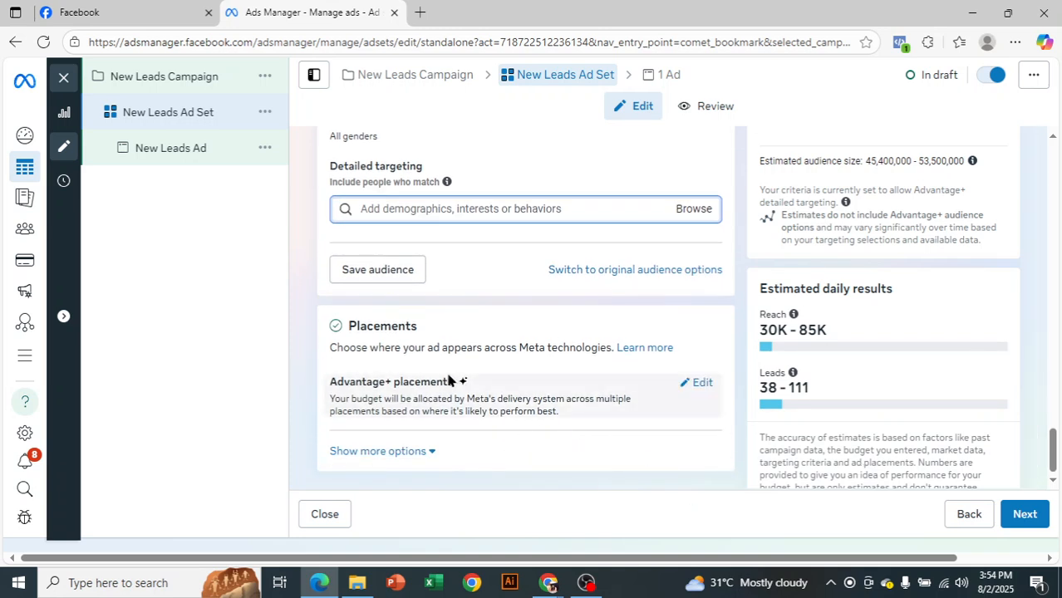
pyautogui.moveTo(752, 390); pyautogui.dragTo(812, 385)
pyautogui.click(819, 361)
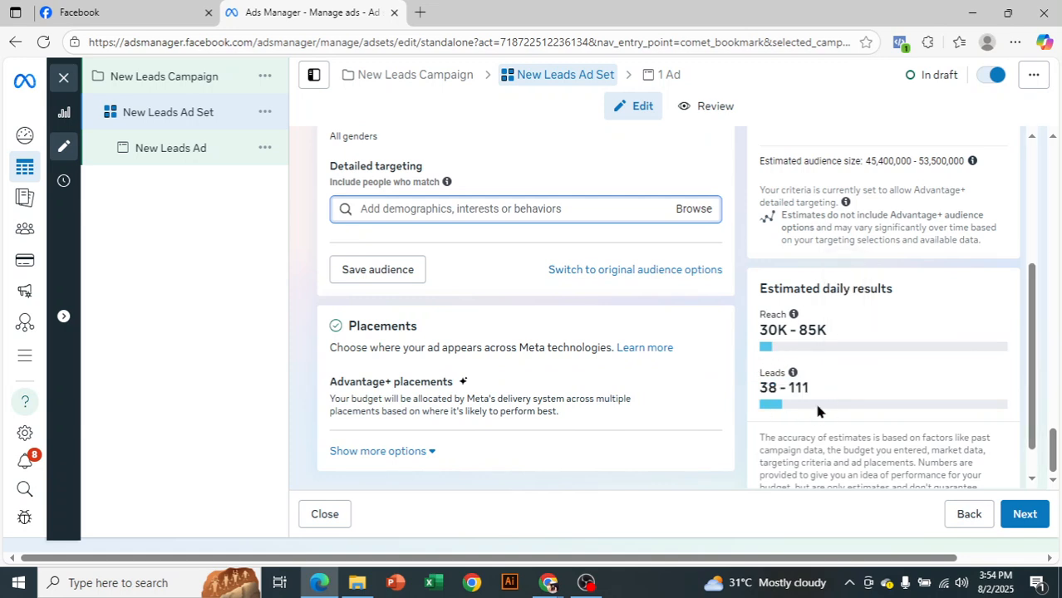
pyautogui.click(1027, 530)
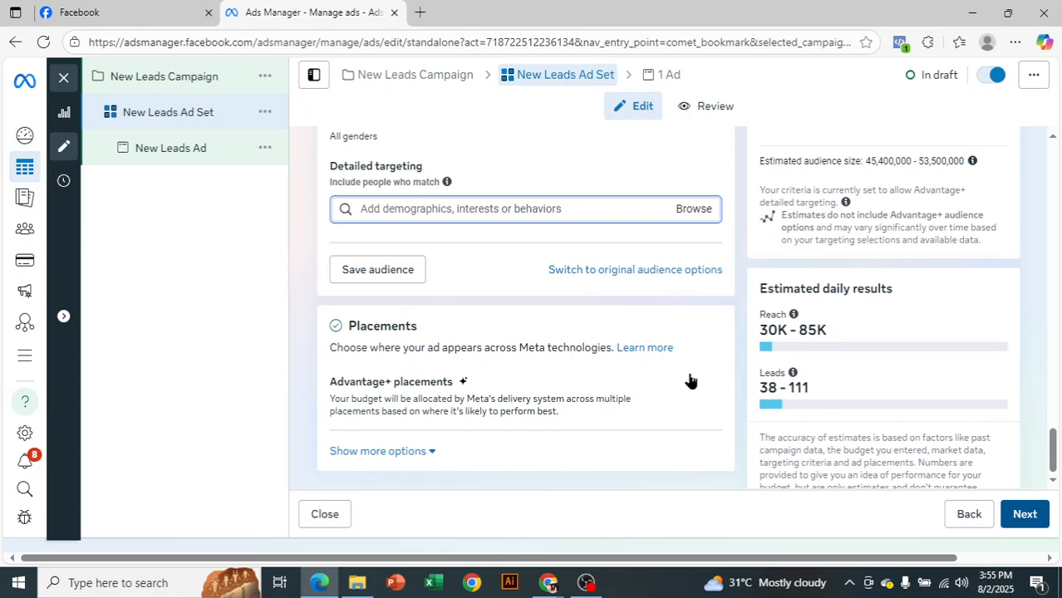
pyautogui.click(1039, 519)
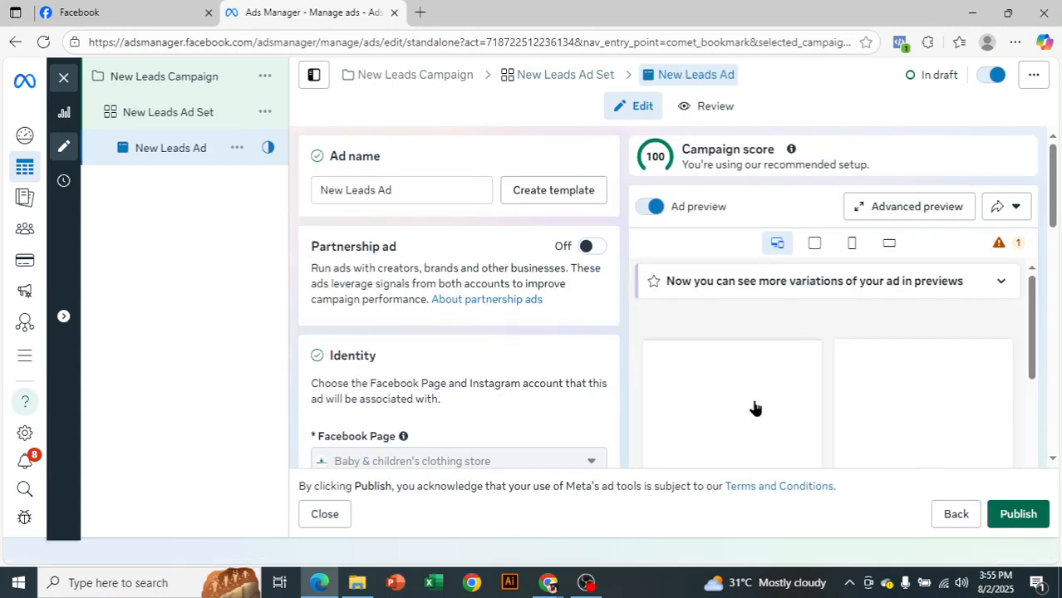
# Review the ad's identity section and ad setup choices, leaving the setup on Create ad
pyautogui.scroll(-3, 471, 241)
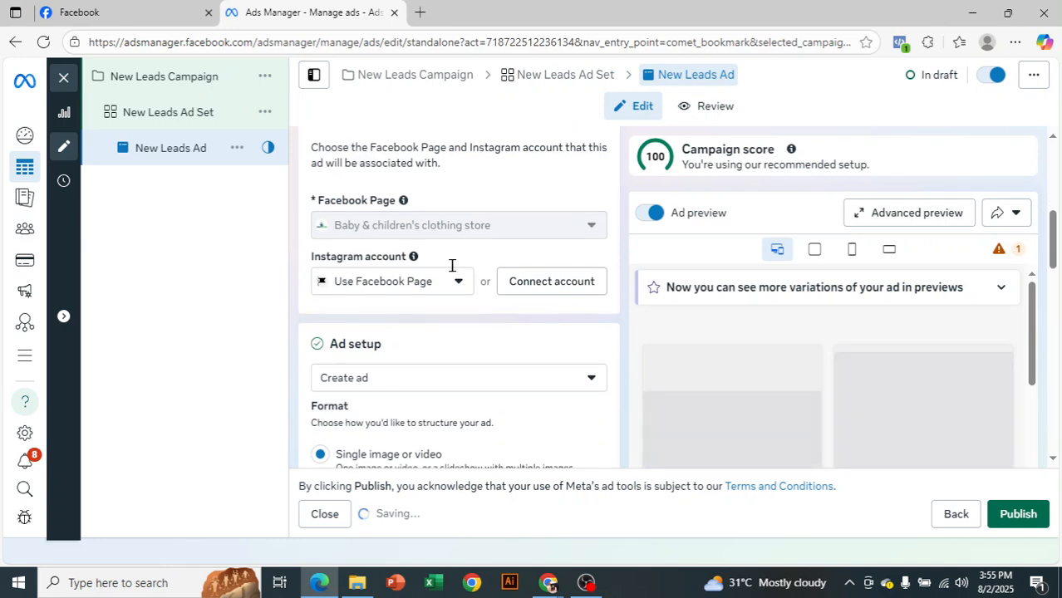
pyautogui.scroll(-2, 451, 266)
pyautogui.click(364, 231)
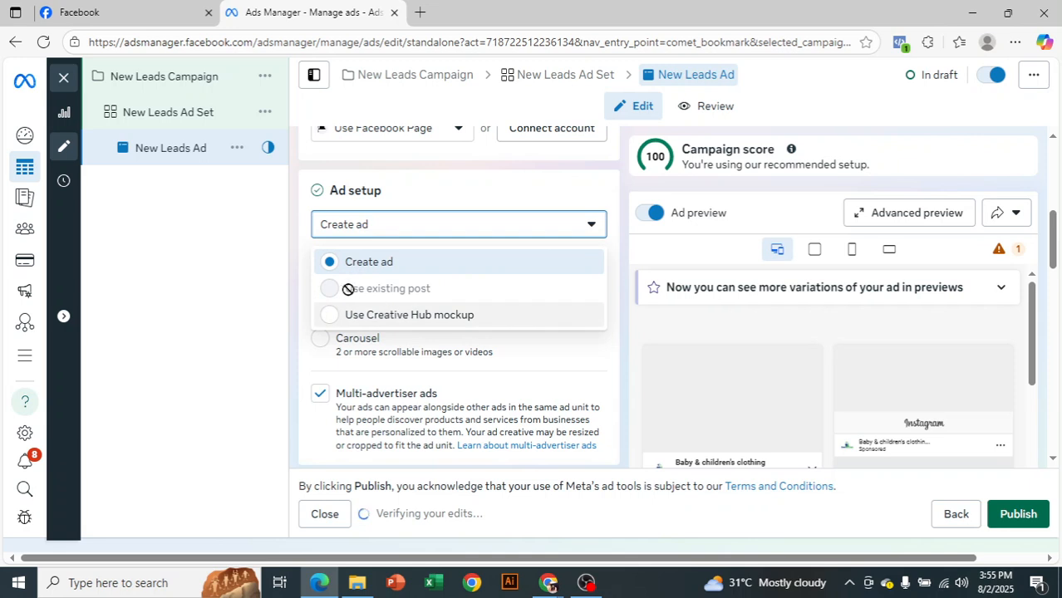
pyautogui.moveTo(389, 287)
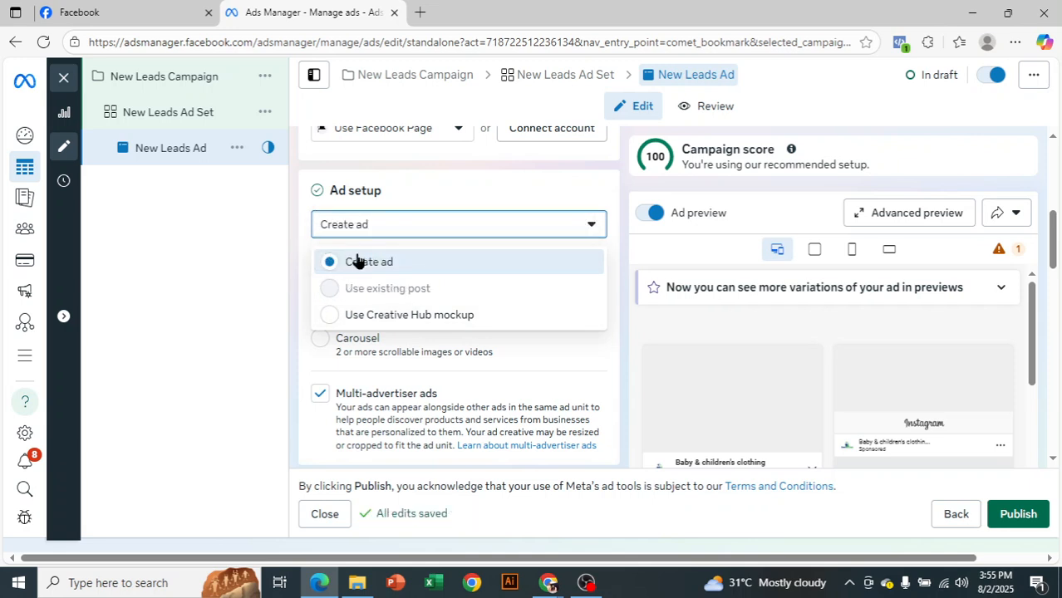
pyautogui.click(276, 283)
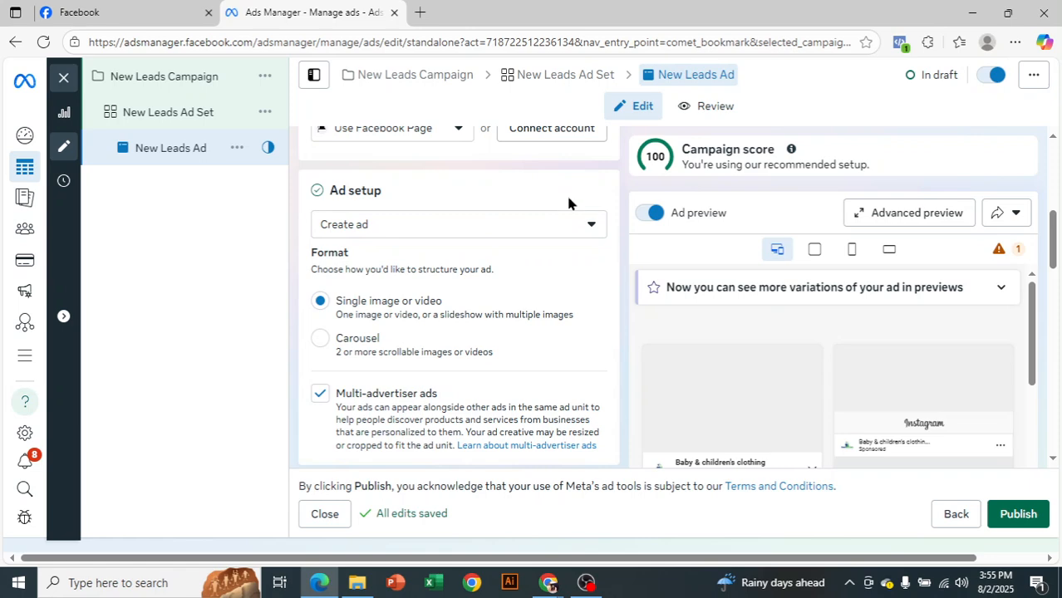
# Set up an image ad creative with the 960 × 664 account image, keeping the suggested placement crops
pyautogui.scroll(-1, 567, 204)
pyautogui.scroll(-3, 479, 262)
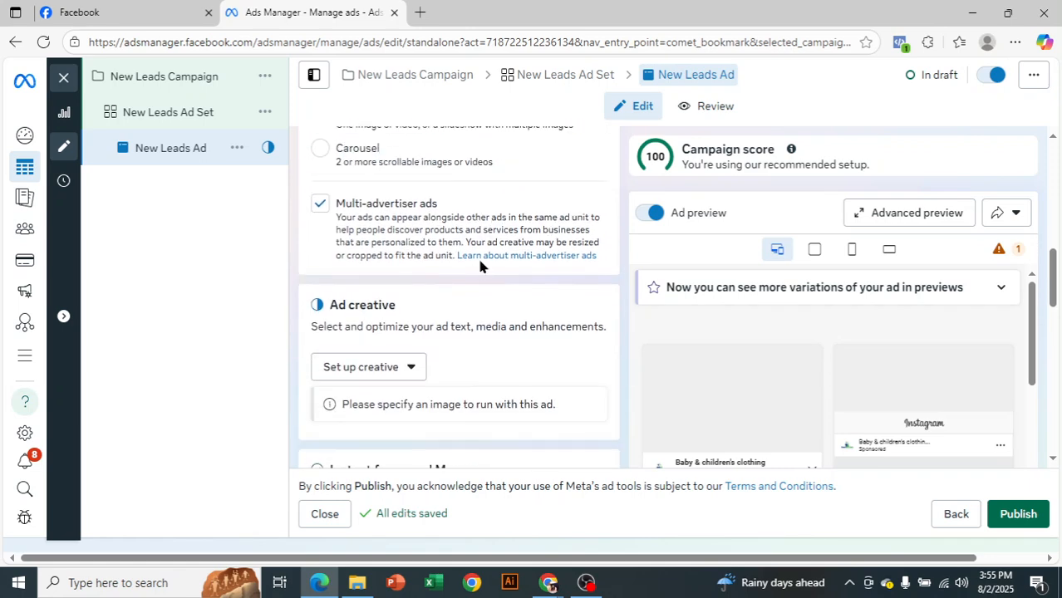
pyautogui.click(410, 248)
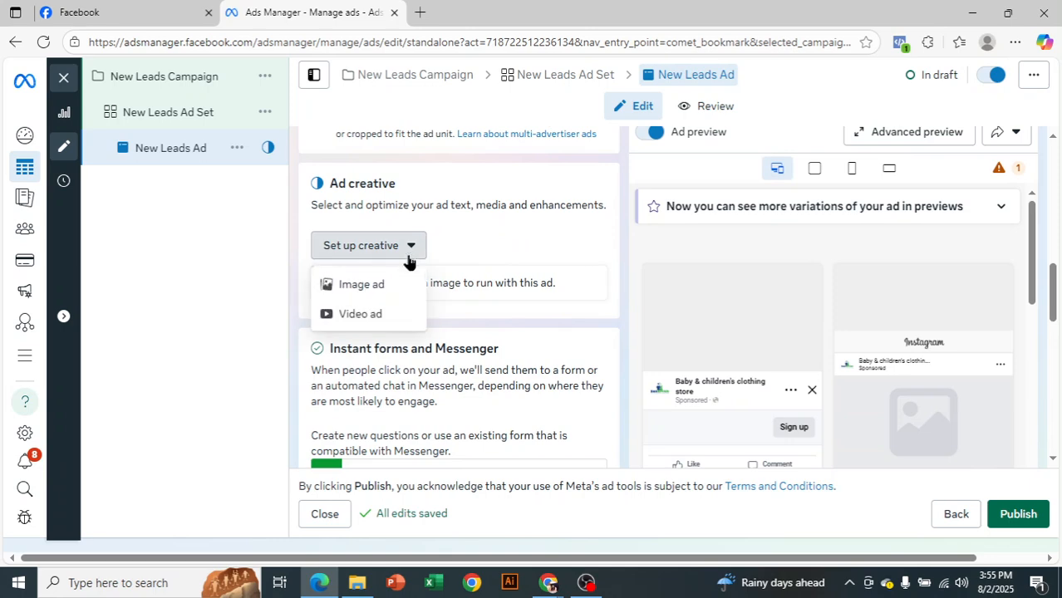
pyautogui.click(390, 286)
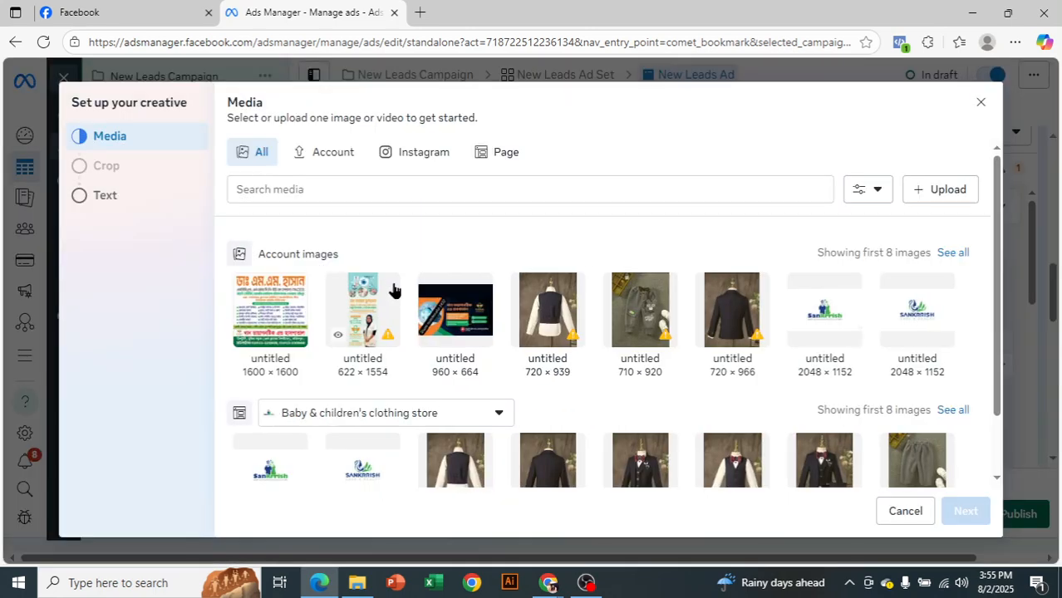
pyautogui.click(465, 324)
pyautogui.click(965, 512)
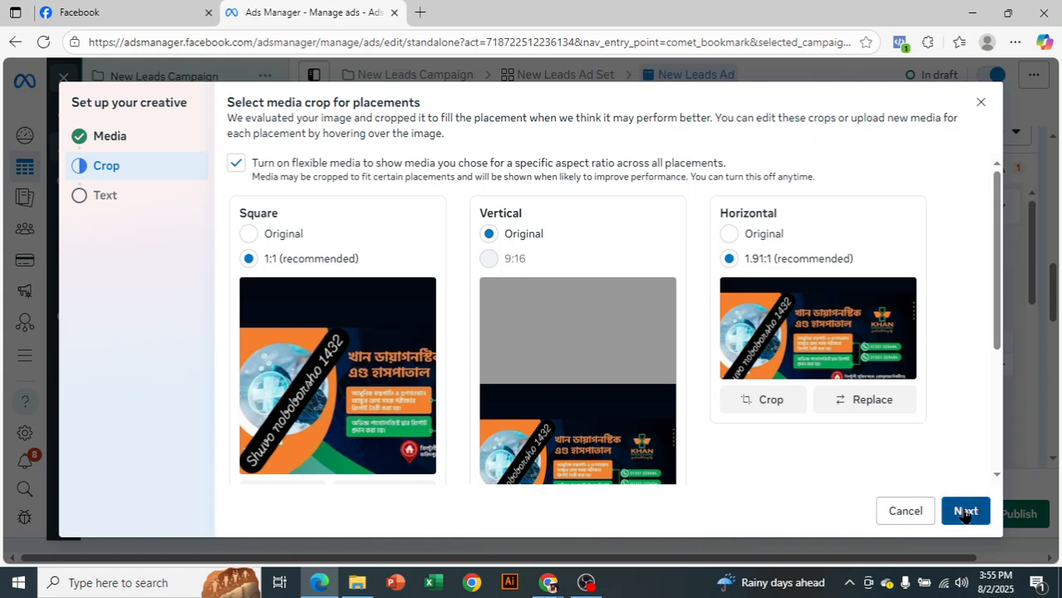
pyautogui.click(964, 513)
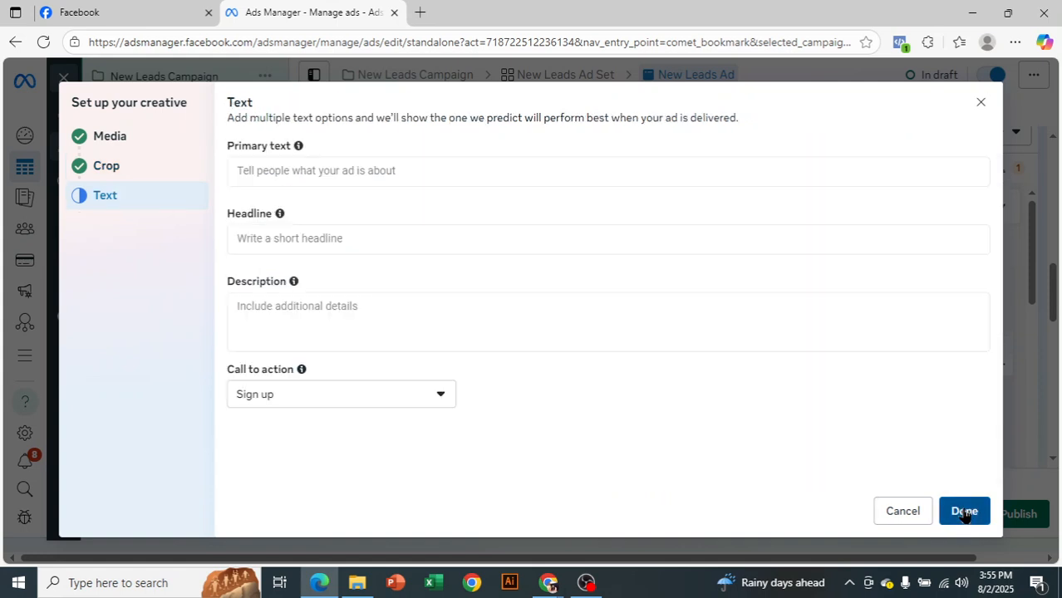
# Fill in the primary text "hhhhhhhhhhhhh", headline "60%" and description "fffffffffffffffffff", and finish the creative with the Sign up call to action
pyautogui.click(395, 169)
pyautogui.write('hhhhhhhhhhhhh')
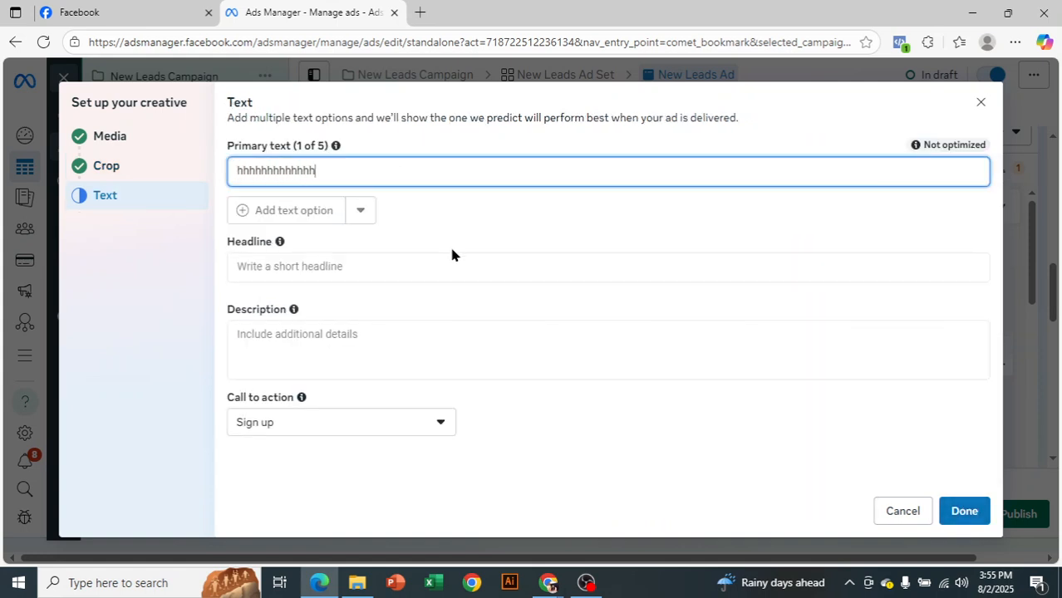
pyautogui.click(476, 265)
pyautogui.write('60%')
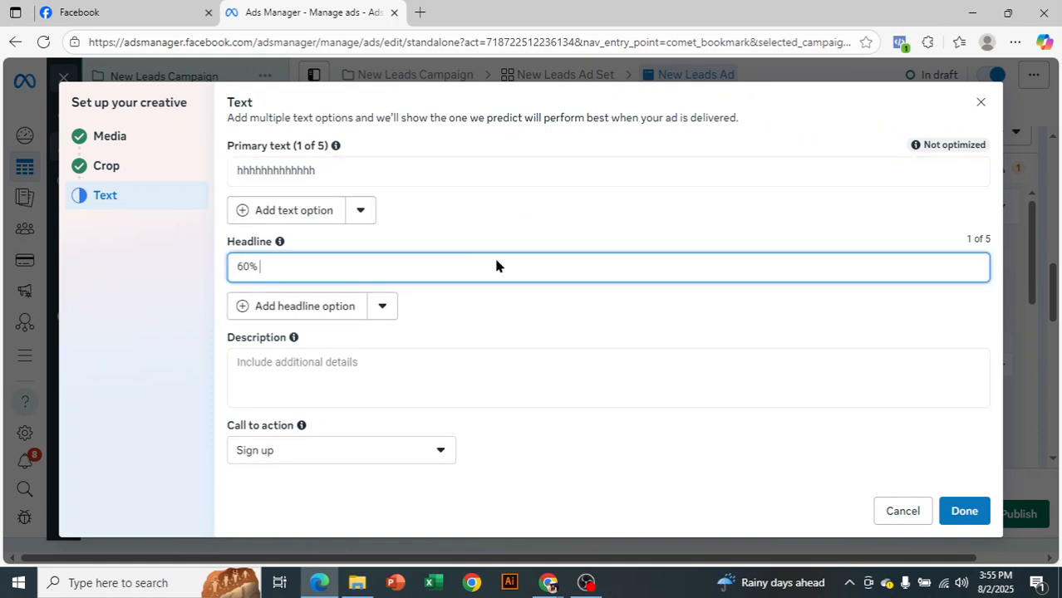
pyautogui.click(602, 374)
pyautogui.write('fffffffffffffffffff')
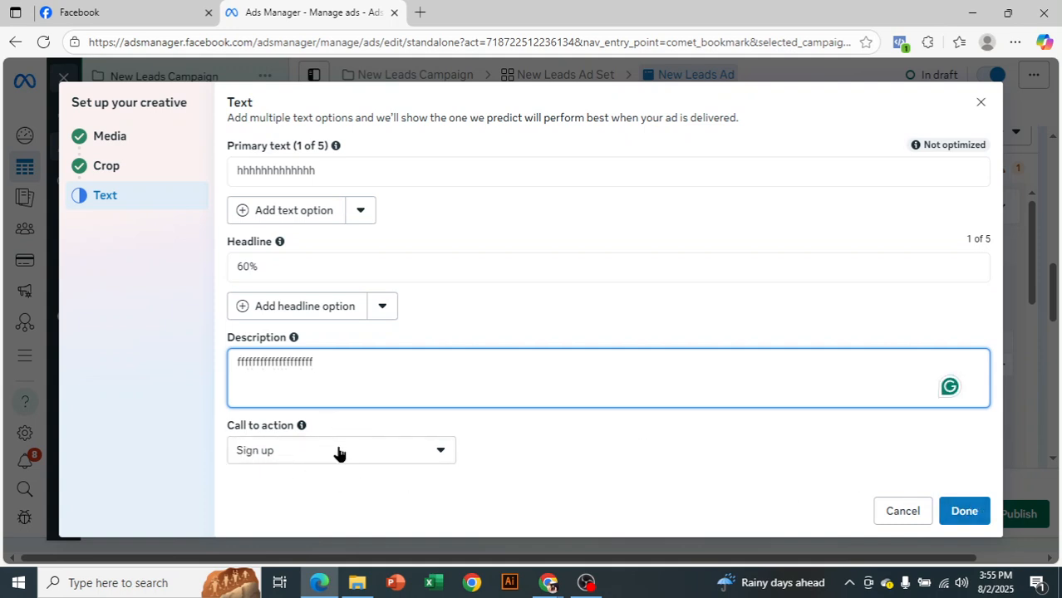
pyautogui.click(984, 521)
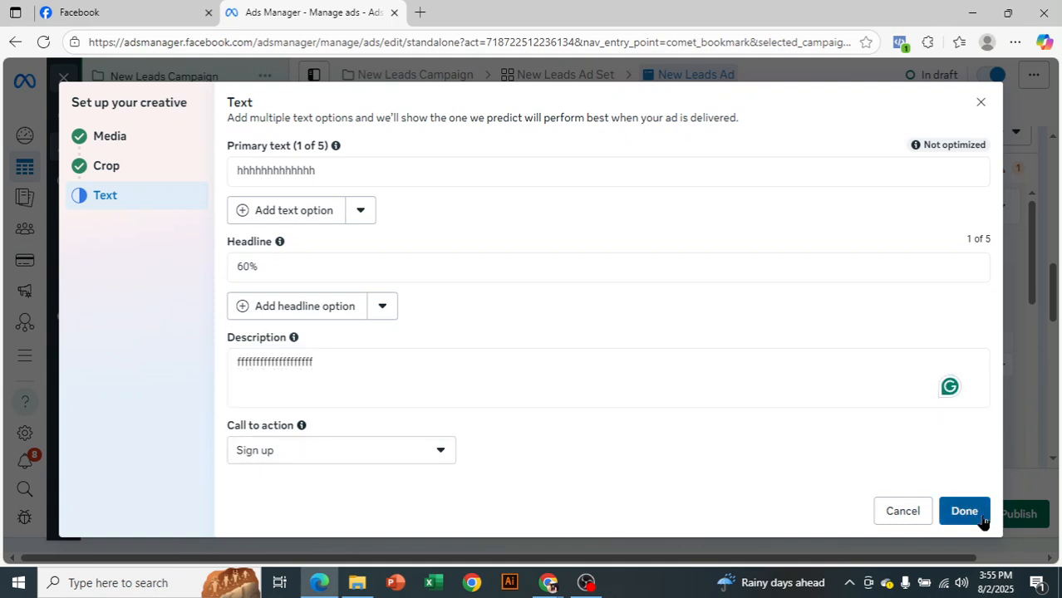
pyautogui.click(984, 521)
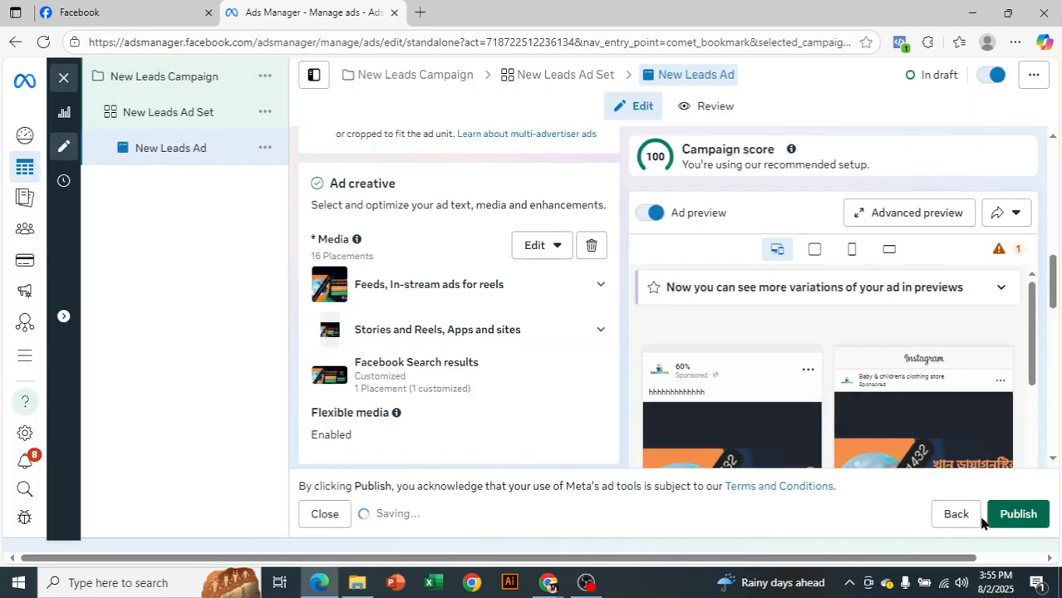
# Review the ad's text fields, call to action, and the existing forms listed under Instant forms and Messenger
pyautogui.scroll(-5, 473, 363)
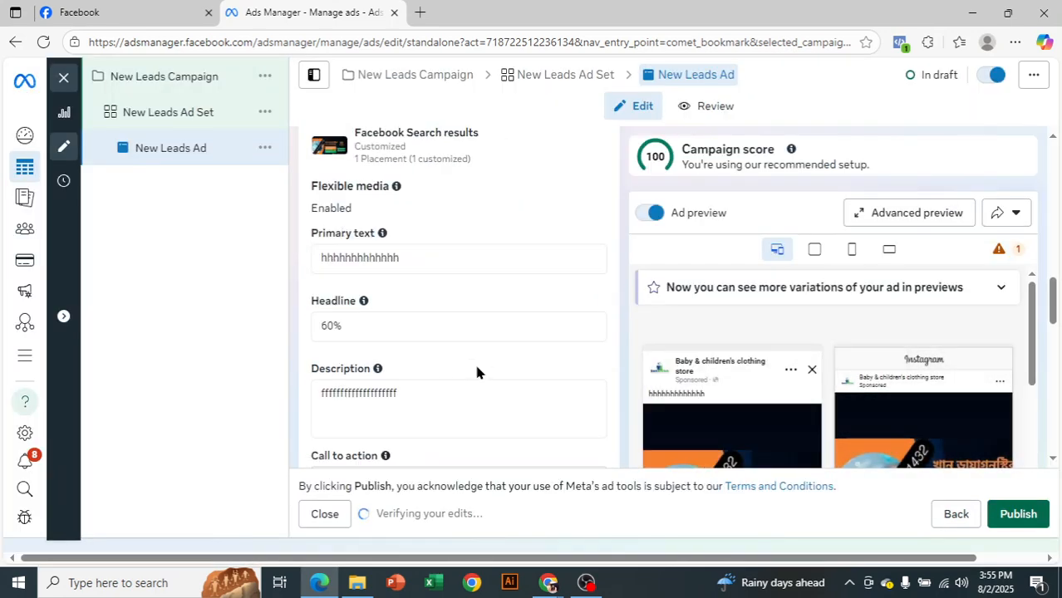
pyautogui.scroll(-3, 470, 363)
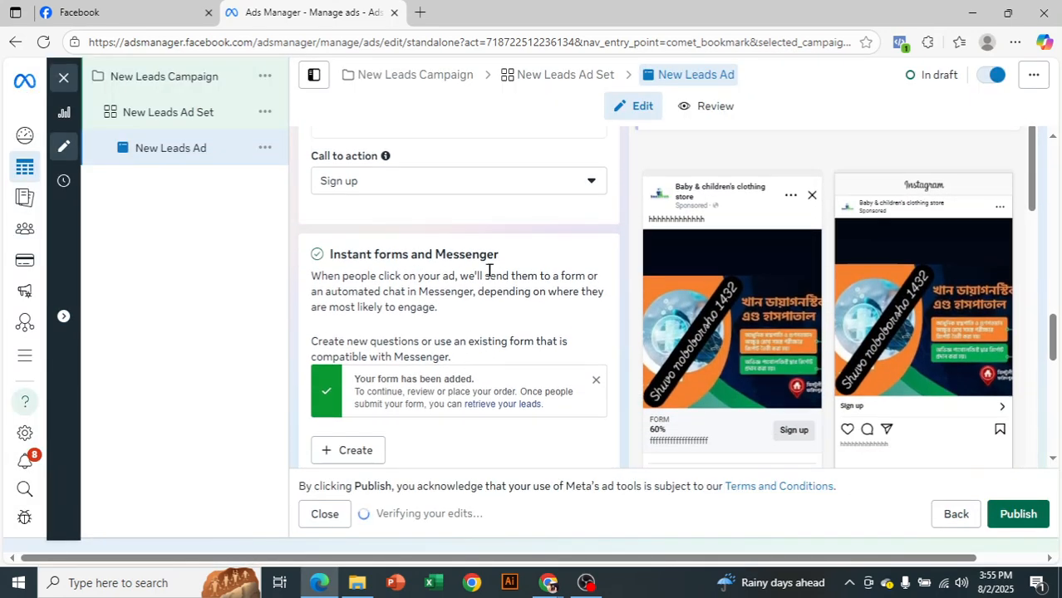
pyautogui.scroll(-2, 490, 329)
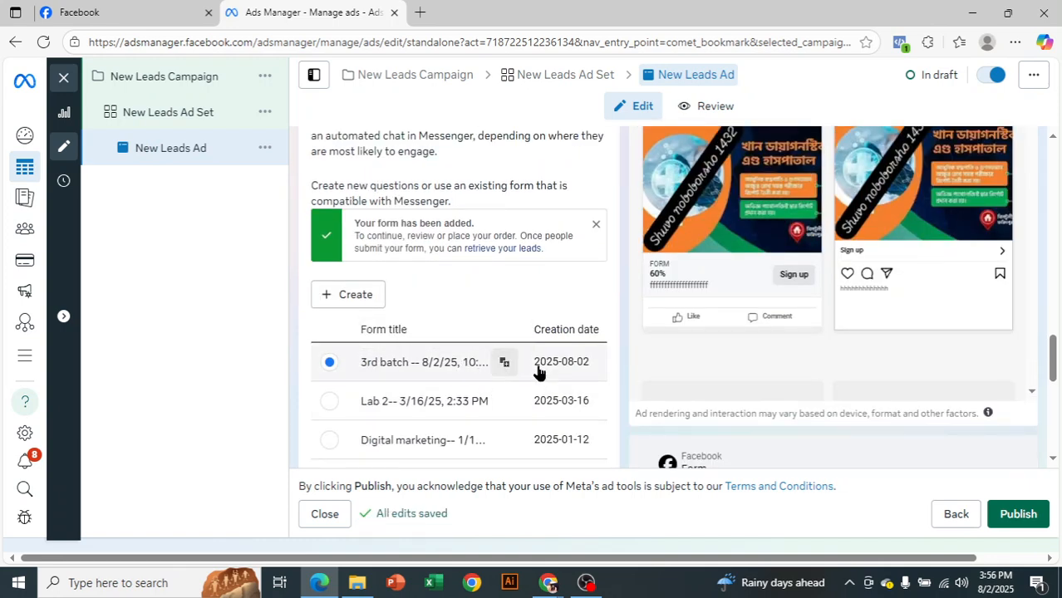
pyautogui.scroll(-1, 532, 391)
pyautogui.scroll(-2, 531, 400)
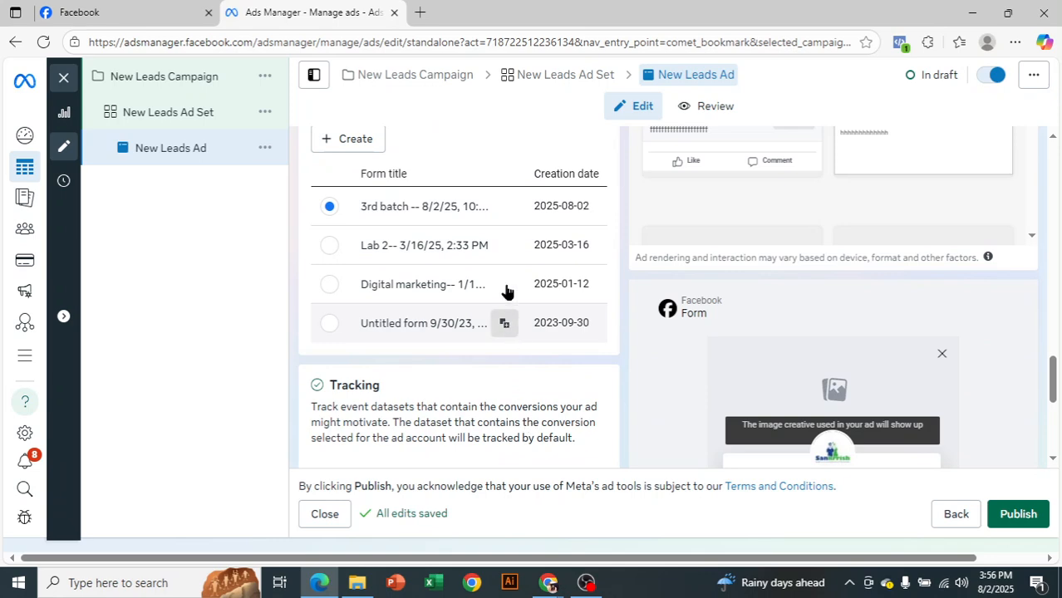
pyautogui.scroll(2, 526, 379)
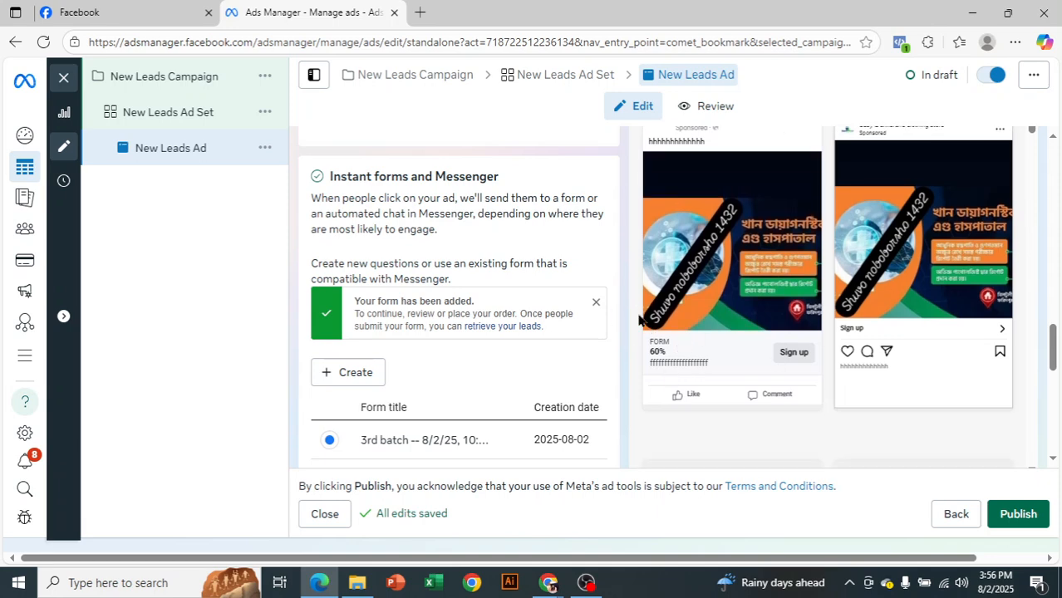
pyautogui.scroll(1, 644, 311)
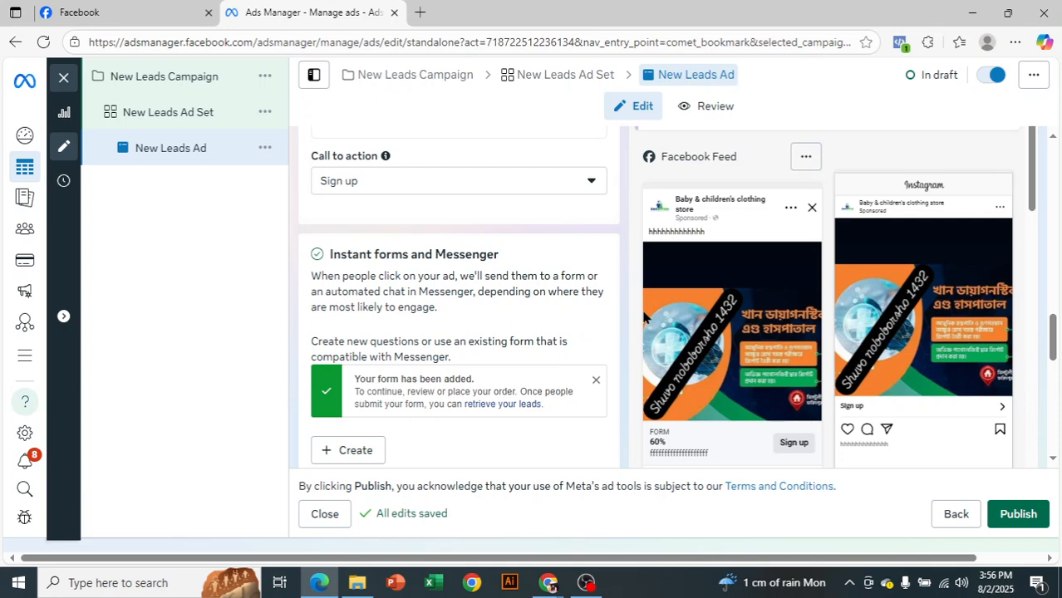
# Start a new instant form for the ad and name it "3rd lab 2-- 8/2/25, 3:56 PM"
pyautogui.scroll(-2, 446, 304)
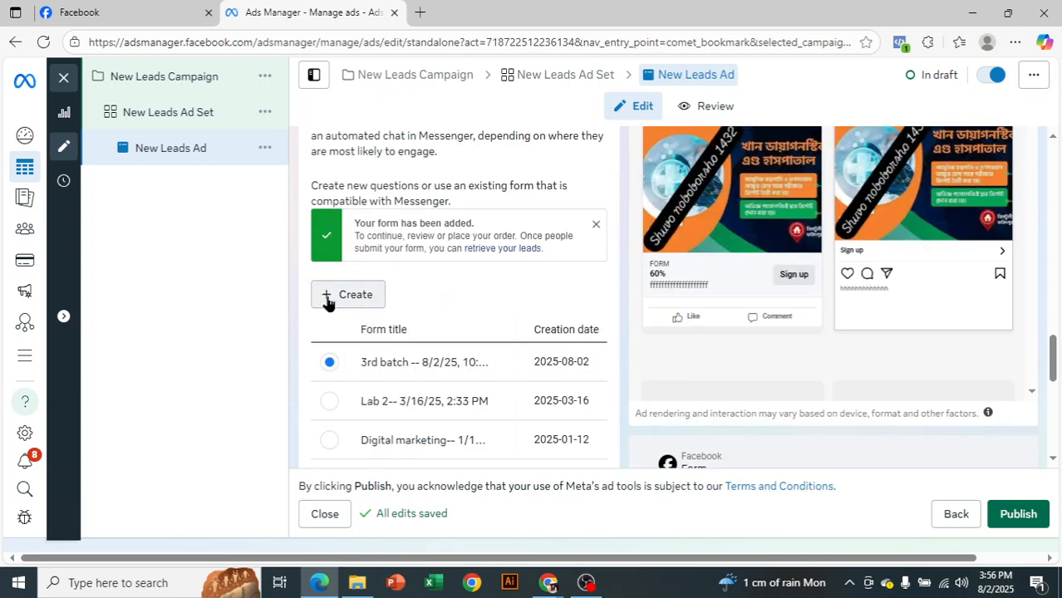
pyautogui.click(340, 299)
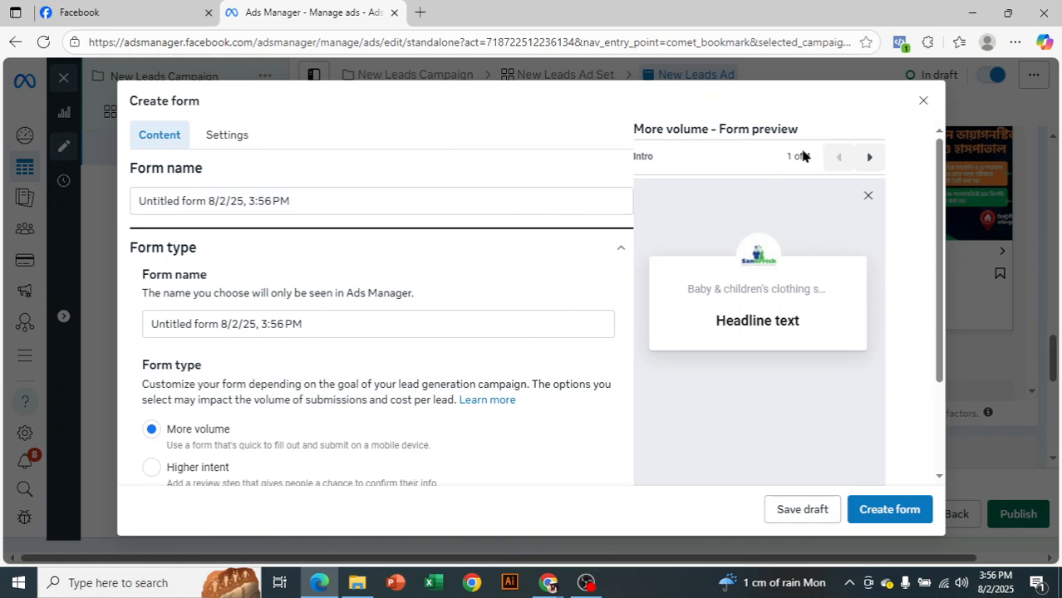
pyautogui.moveTo(206, 202); pyautogui.dragTo(129, 203)
pyautogui.press('BackSpace')
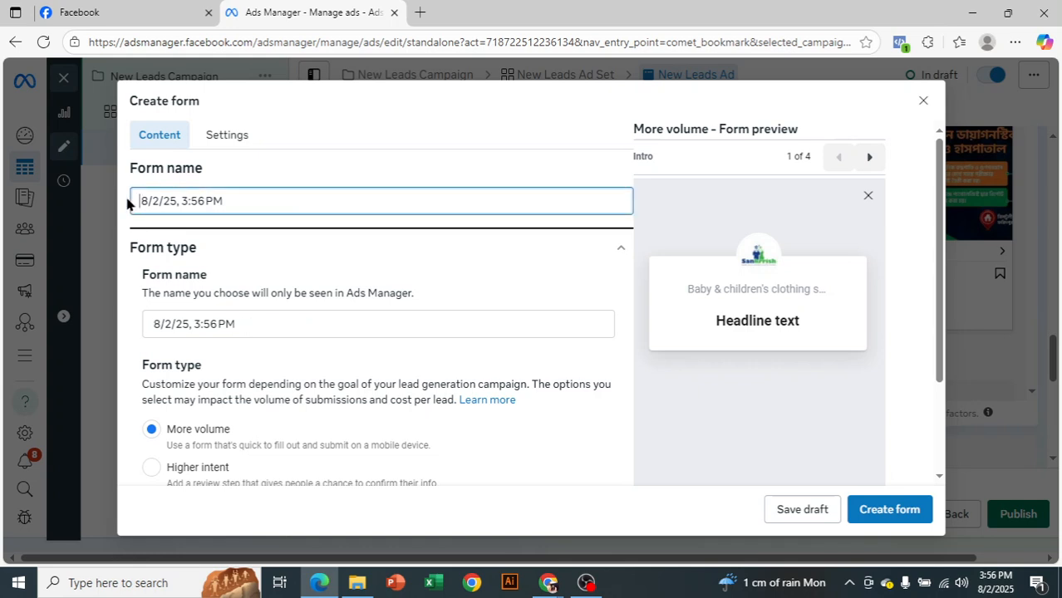
pyautogui.write('3rd')
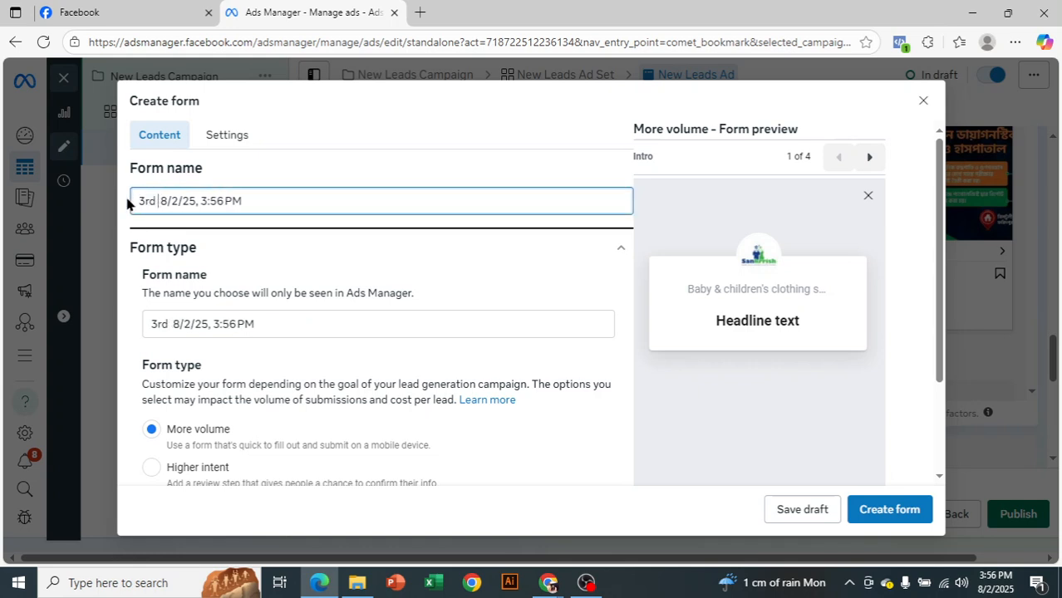
pyautogui.write(' lab 2')
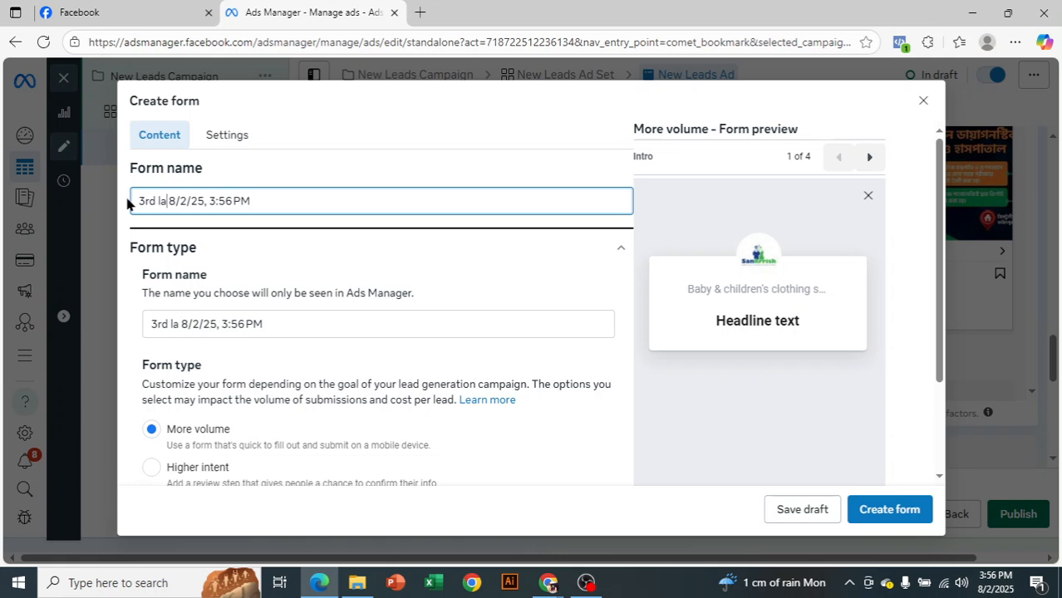
pyautogui.write('--')
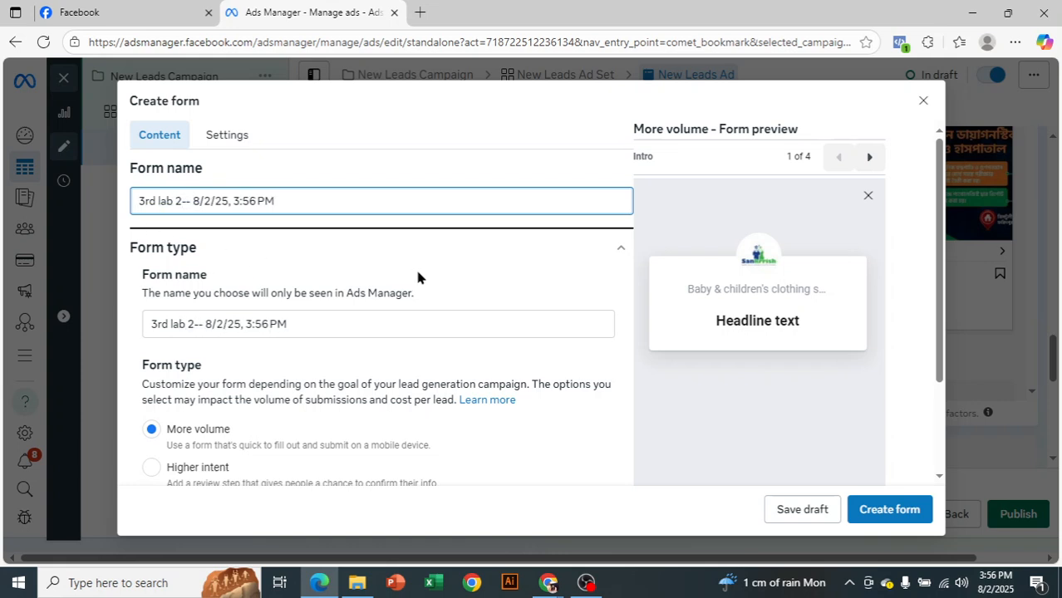
# Set the form type to Higher intent, keeping flexible form delivery on Optimized
pyautogui.scroll(-1, 417, 266)
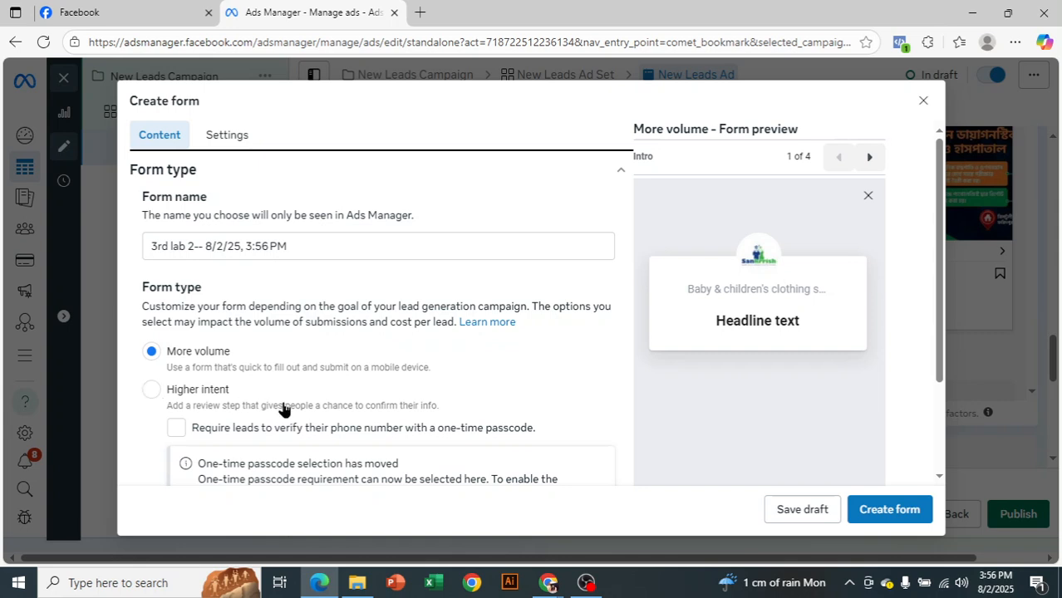
pyautogui.scroll(-1, 283, 409)
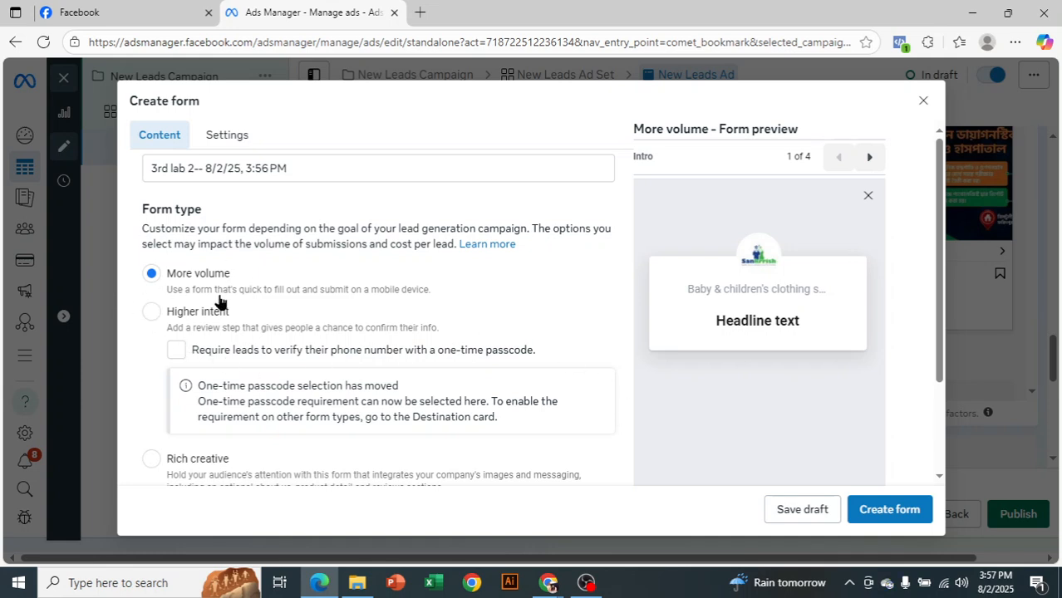
pyautogui.click(154, 314)
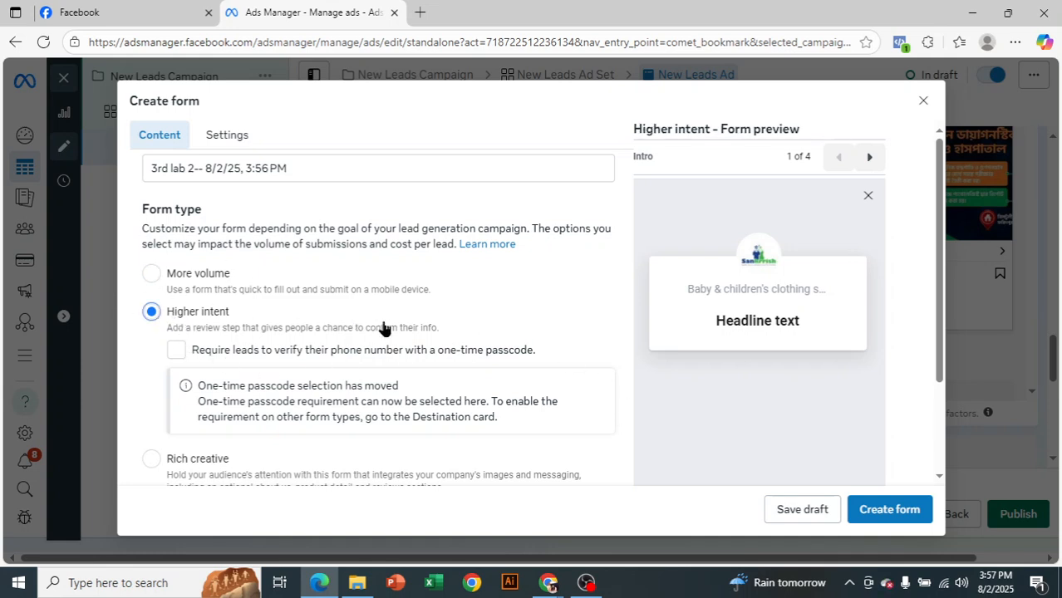
pyautogui.scroll(-3, 408, 339)
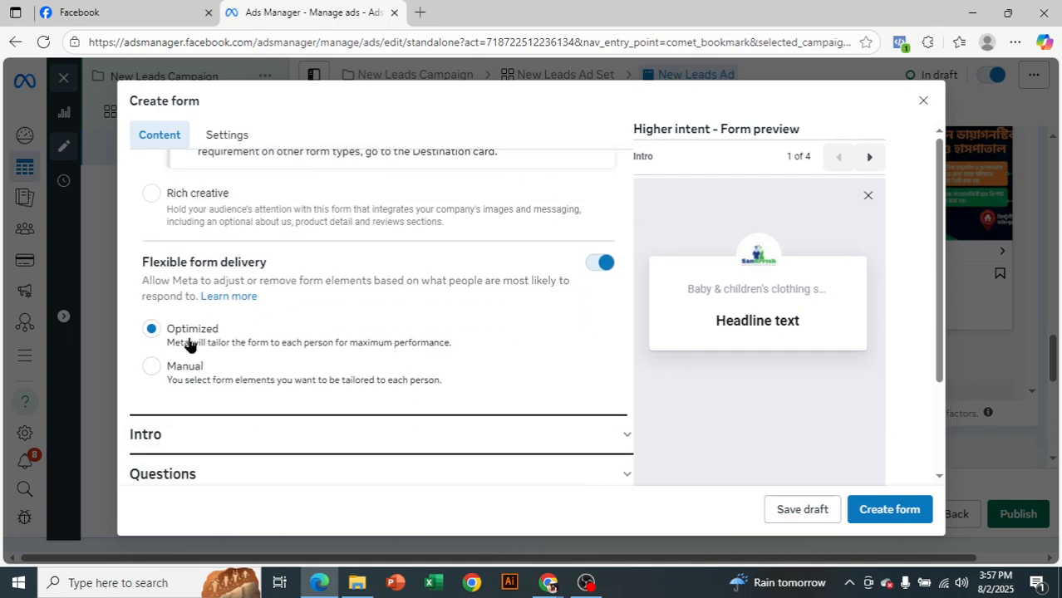
# Turn on the background image in the form's Intro section without uploading an image file
pyautogui.scroll(-1, 702, 446)
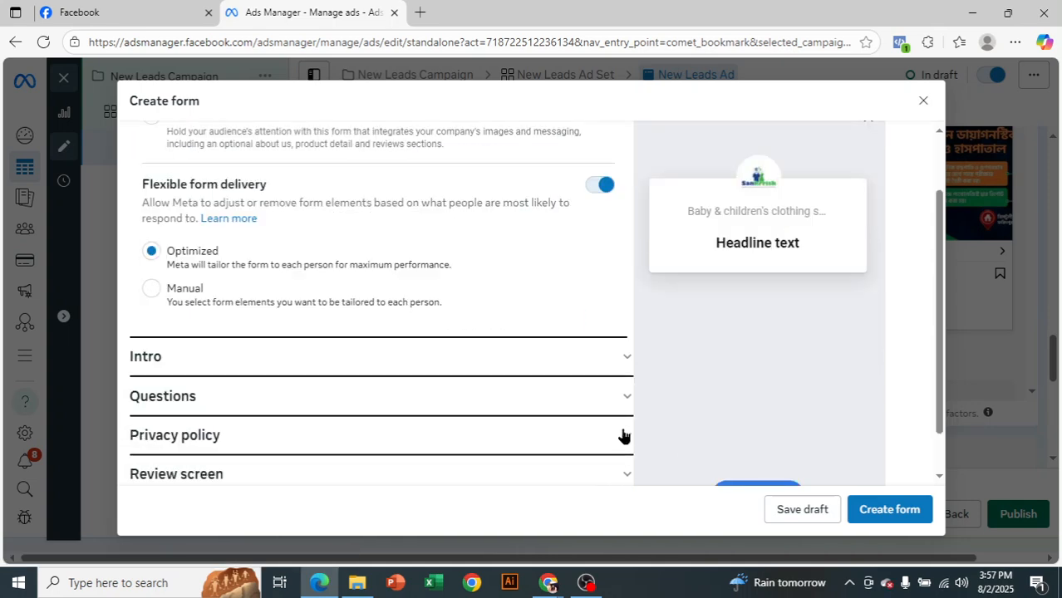
pyautogui.click(613, 364)
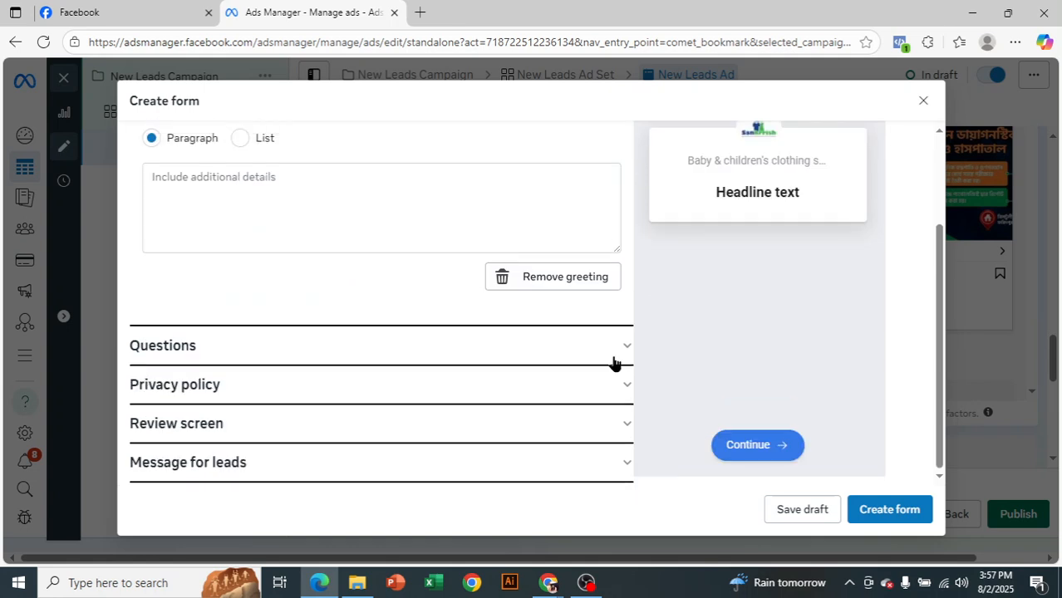
pyautogui.scroll(2, 607, 382)
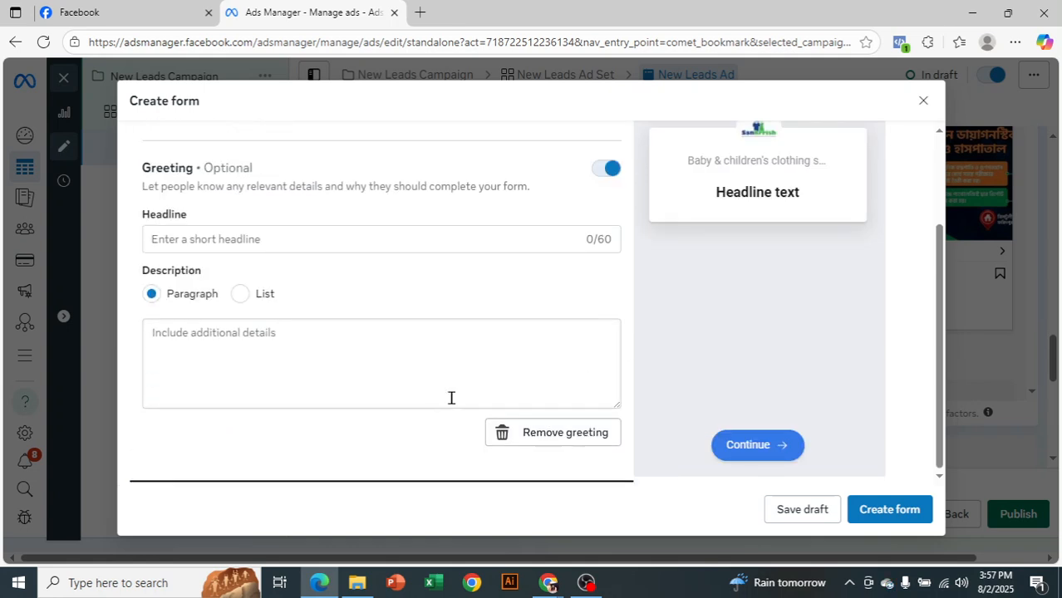
pyautogui.scroll(2, 450, 395)
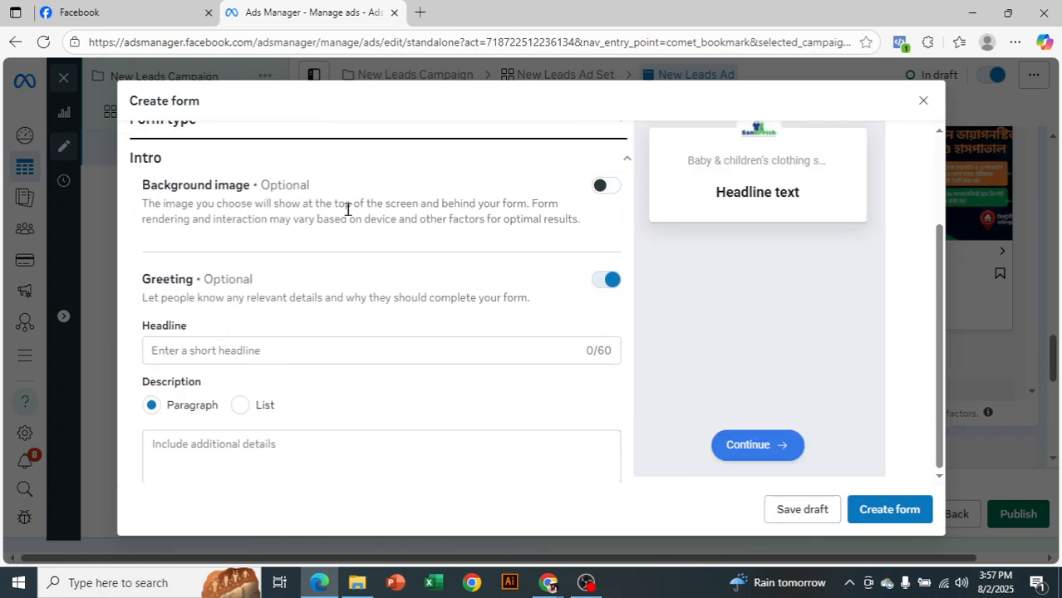
pyautogui.scroll(1, 674, 306)
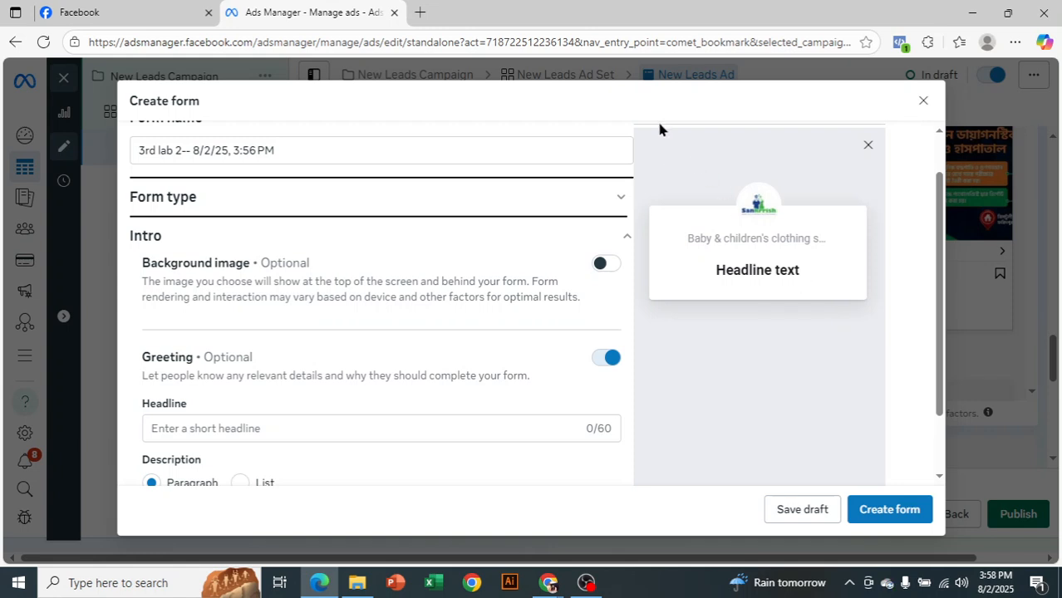
pyautogui.click(606, 266)
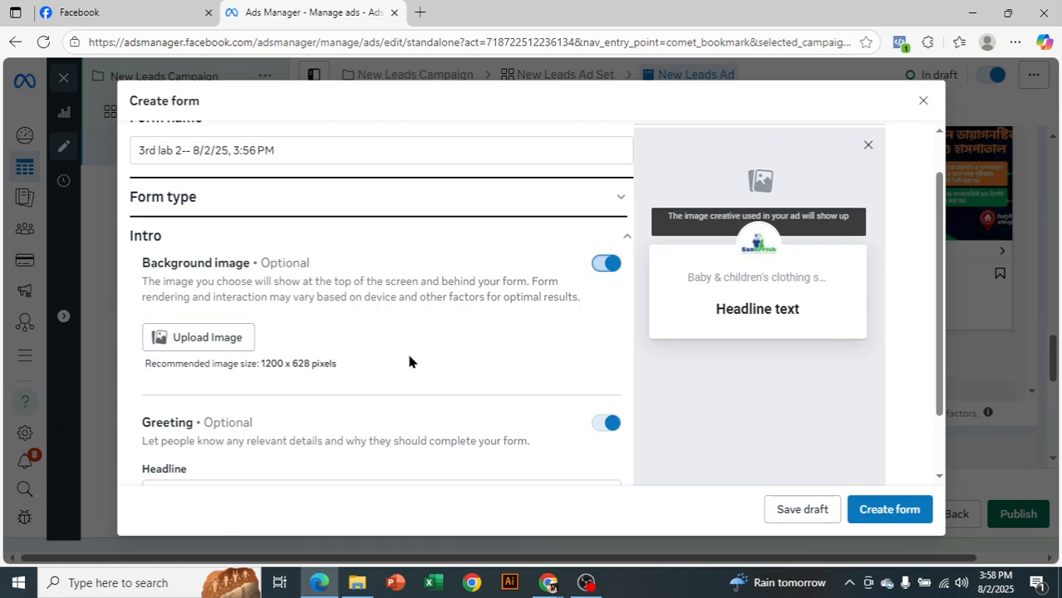
pyautogui.scroll(1, 832, 220)
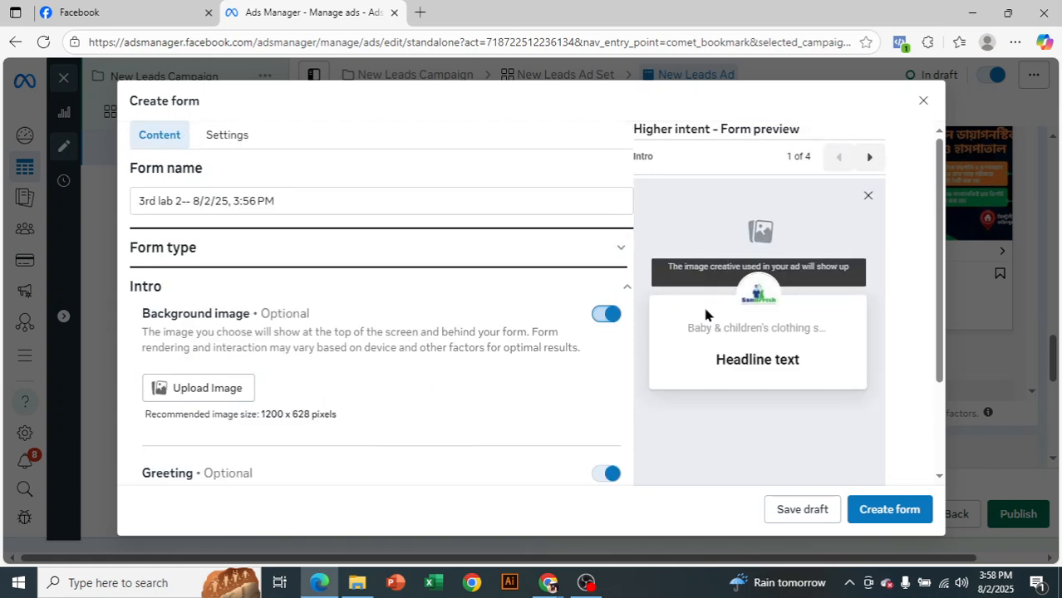
pyautogui.scroll(-1, 478, 400)
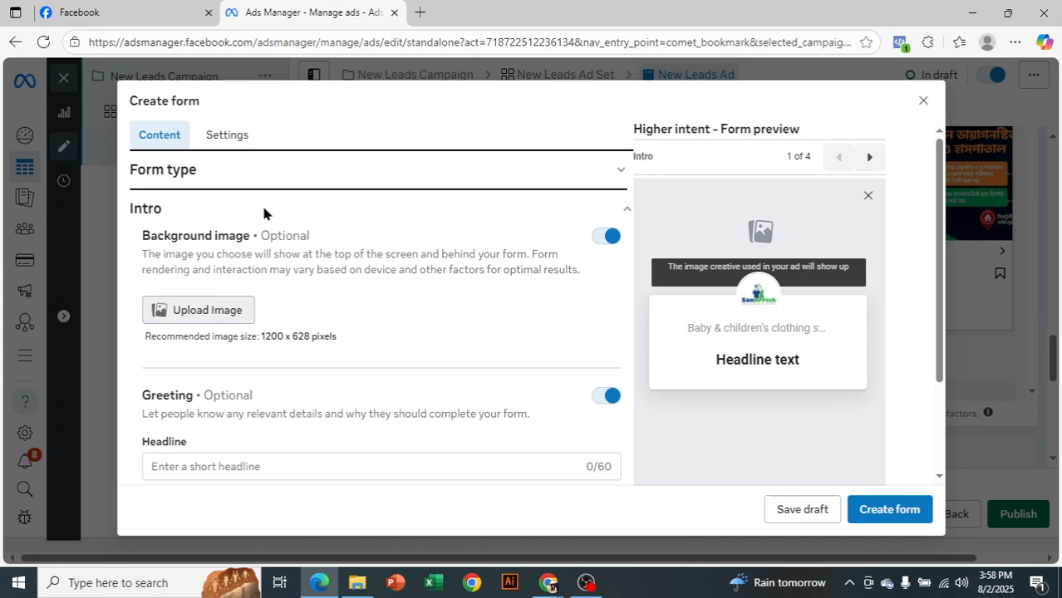
pyautogui.scroll(-1, 314, 324)
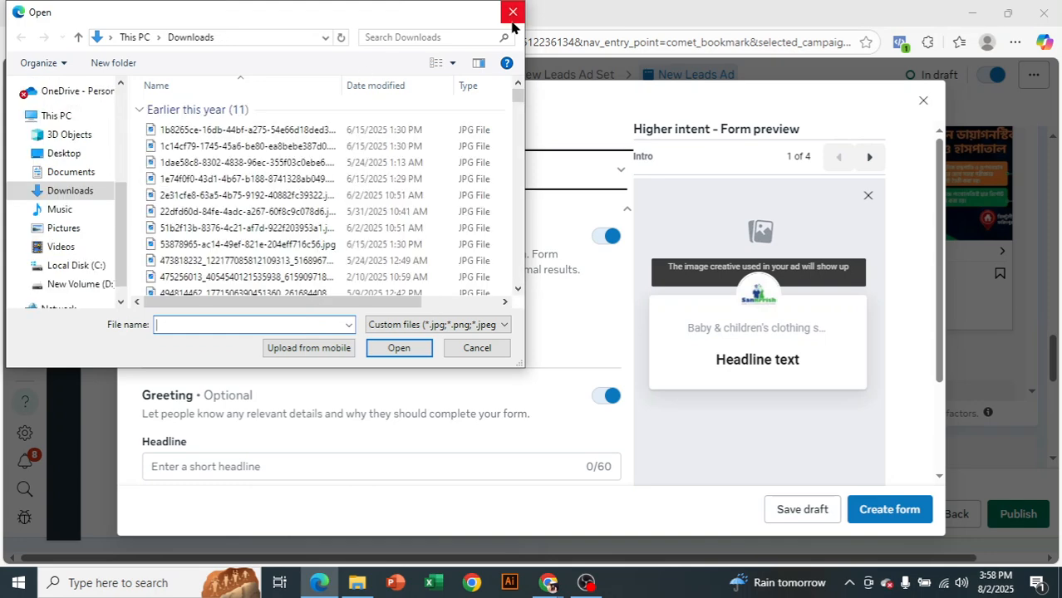
pyautogui.click(510, 15)
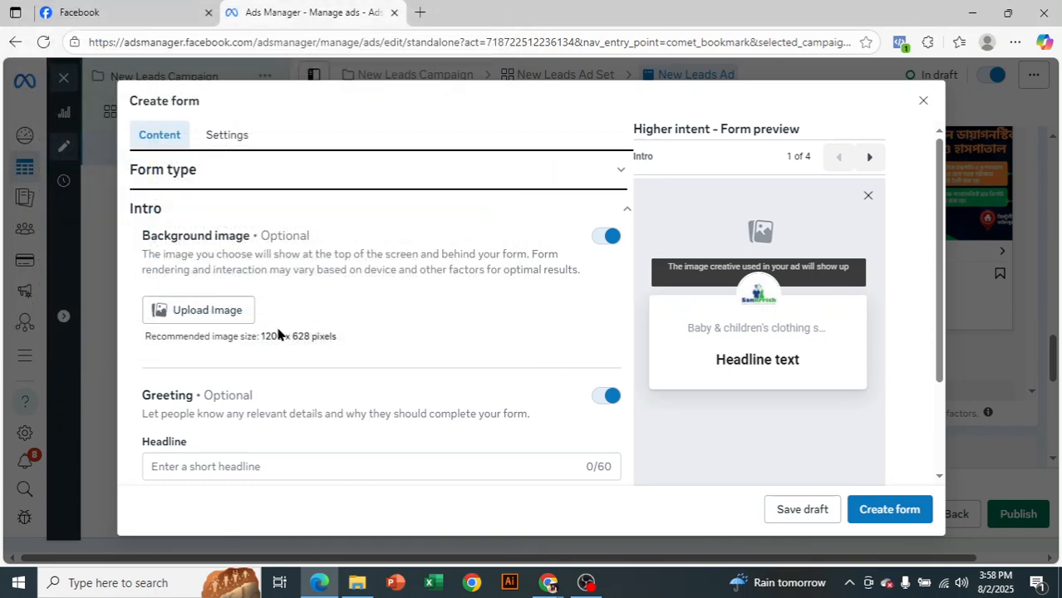
# Enter the greeting headline "Are you interested in Freelancing?" in the form's Intro section
pyautogui.scroll(-1, 279, 334)
pyautogui.click(267, 386)
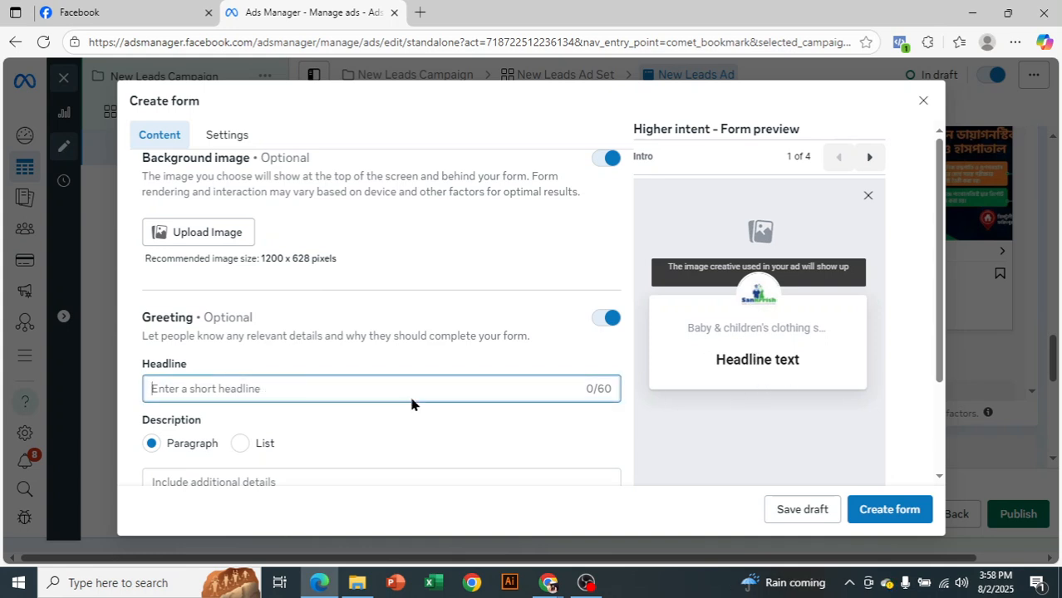
pyautogui.write('Are y')
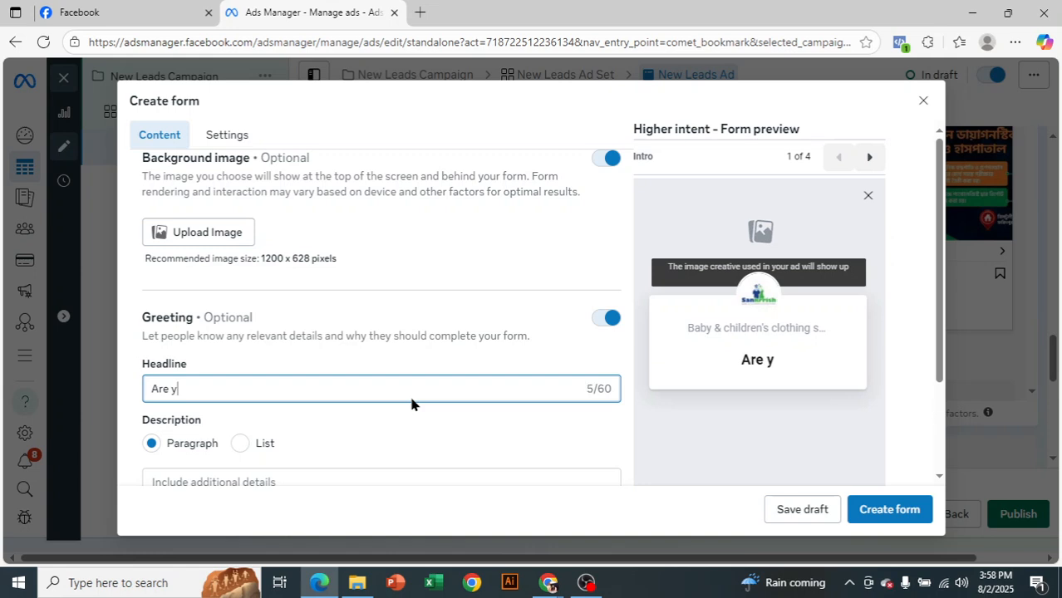
pyautogui.write('ou inter')
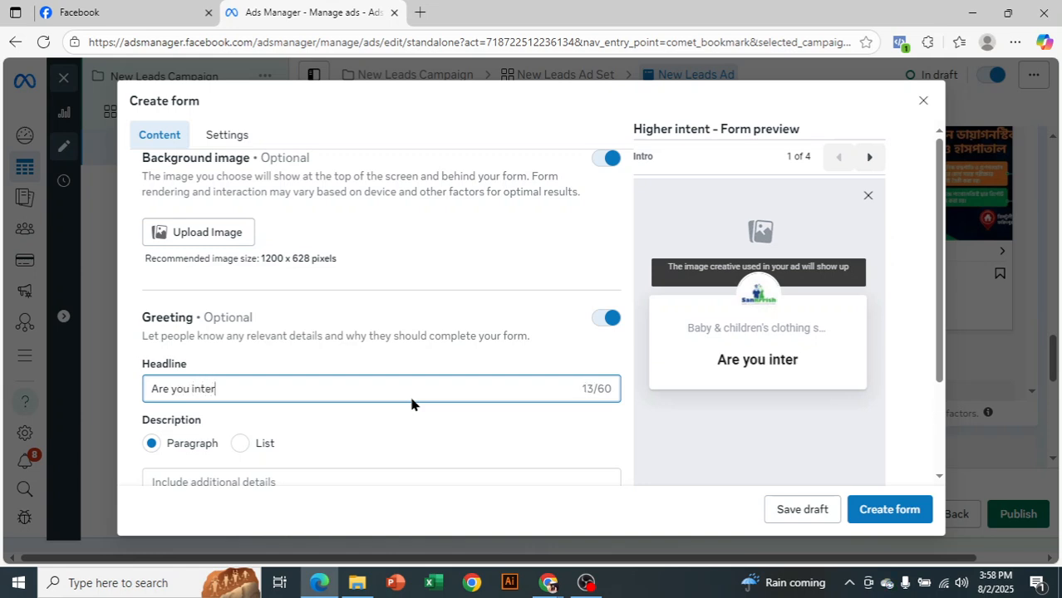
pyautogui.write('ested ')
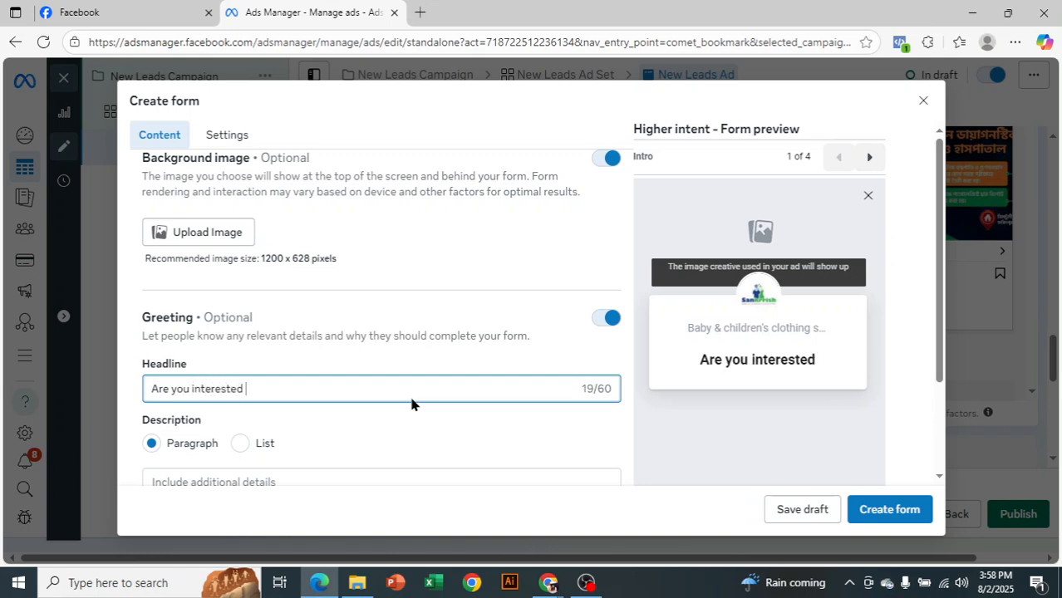
pyautogui.write('in D')
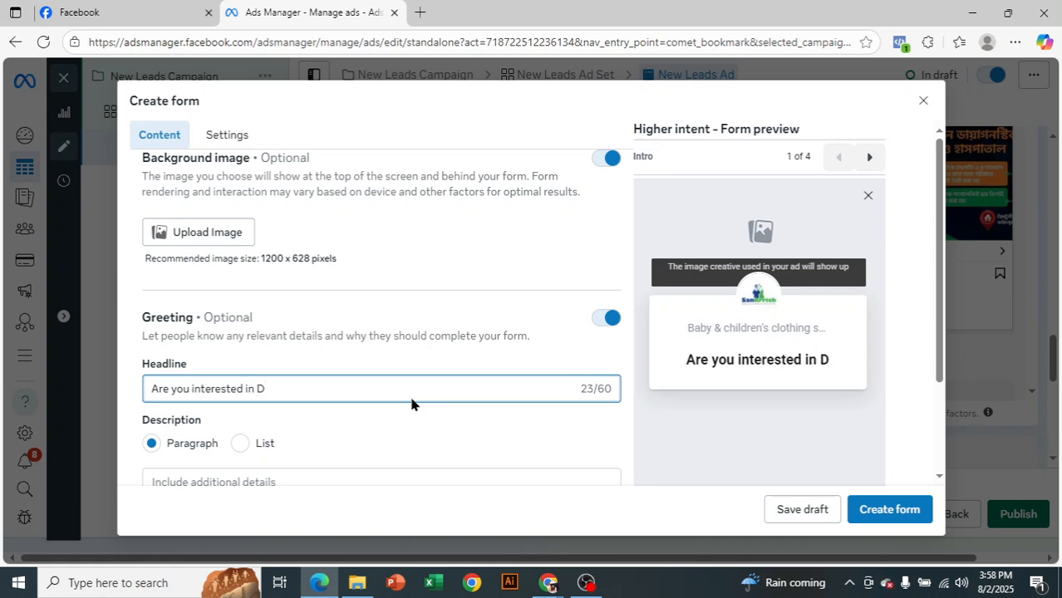
pyautogui.press('BackSpace')
pyautogui.write('Free')
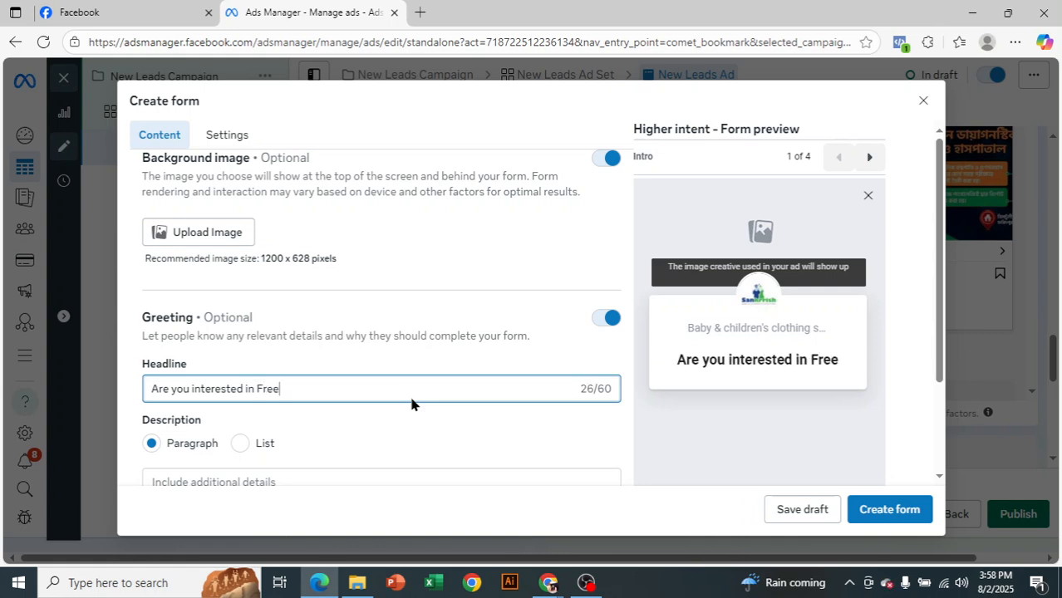
pyautogui.write('lancing')
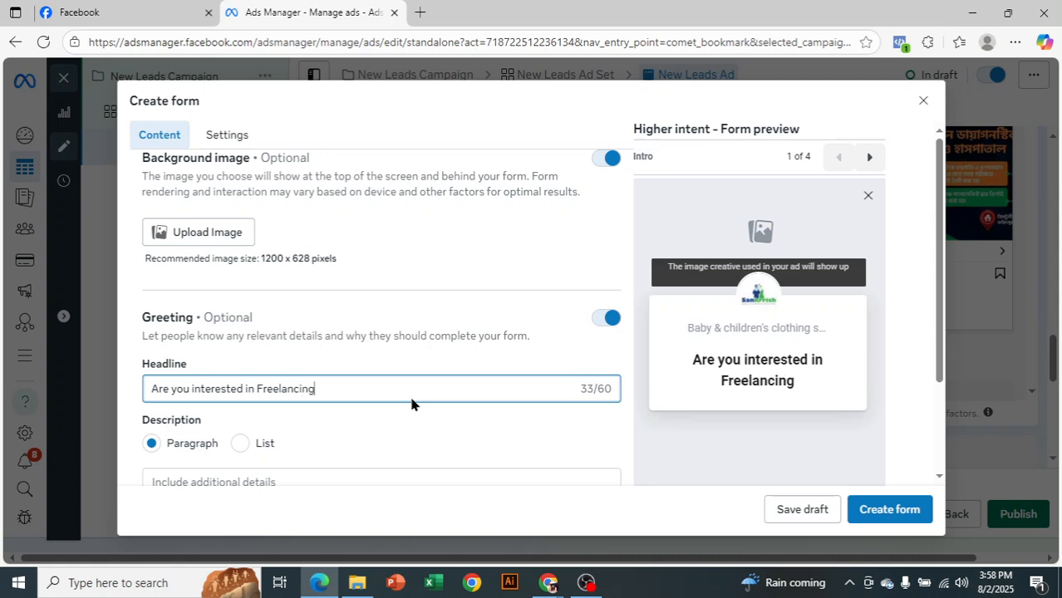
pyautogui.write('?')
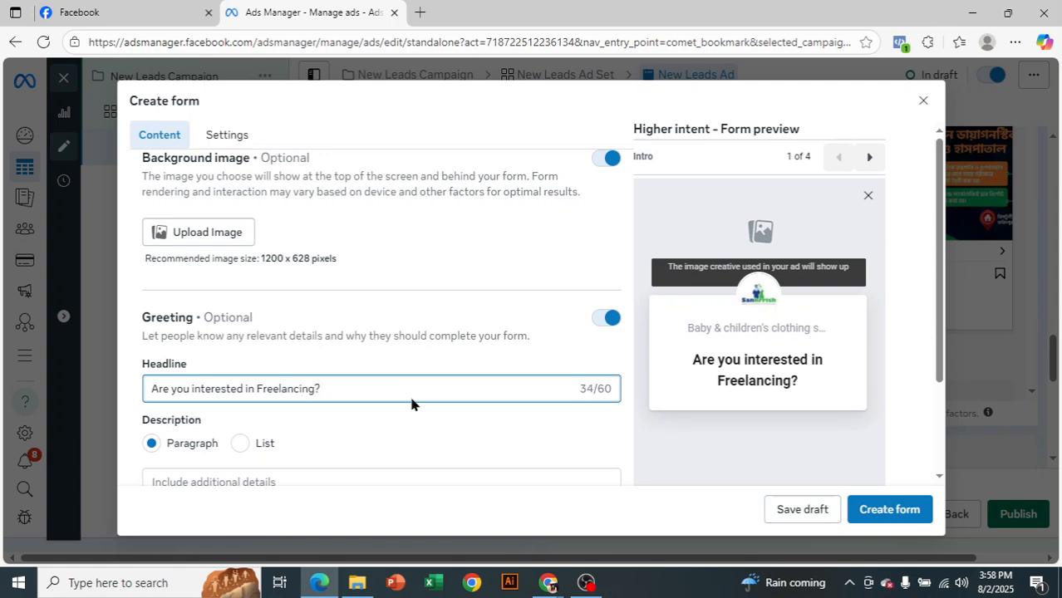
pyautogui.scroll(-1, 397, 382)
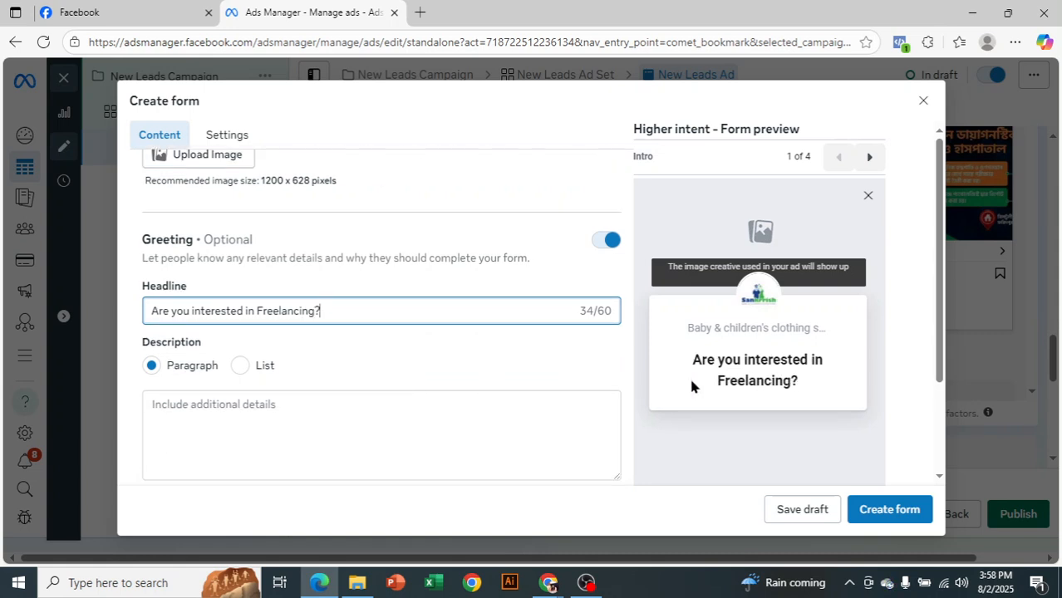
# Enter "If yes, please fill the form" as the greeting's paragraph description
pyautogui.click(218, 407)
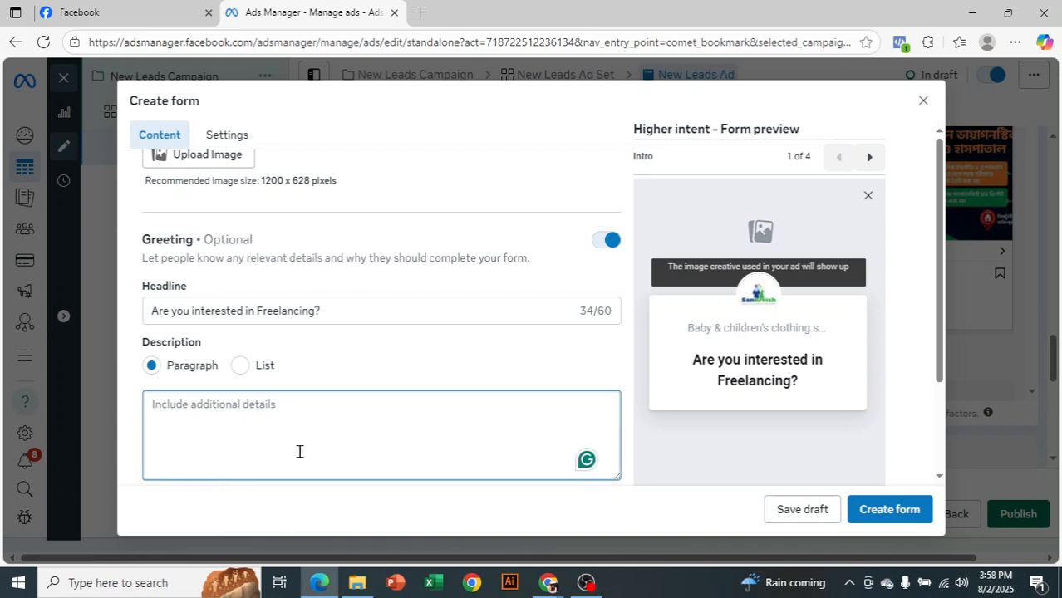
pyautogui.write('If ye')
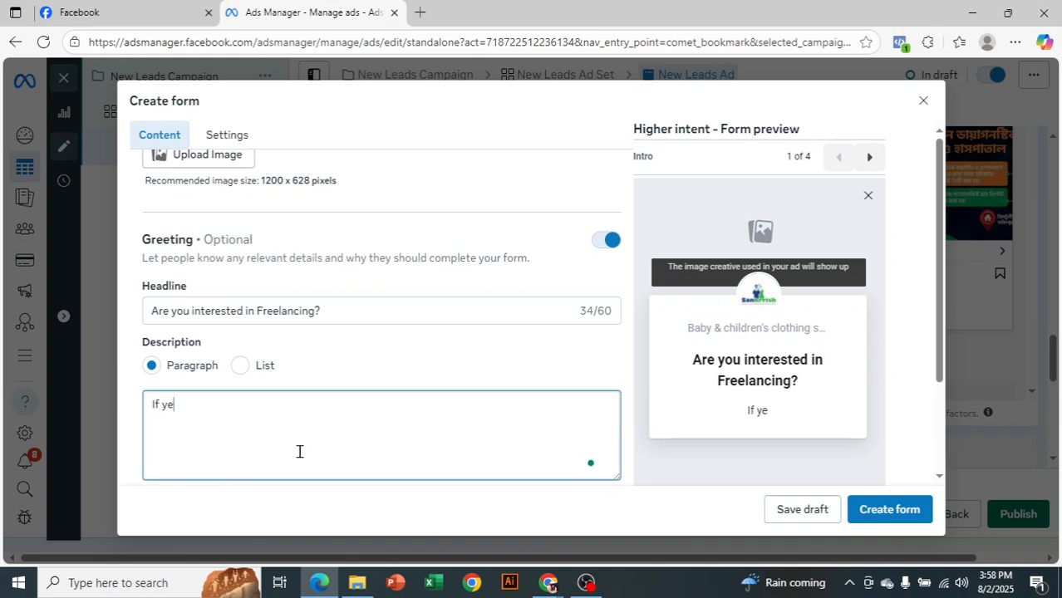
pyautogui.write('s, ple')
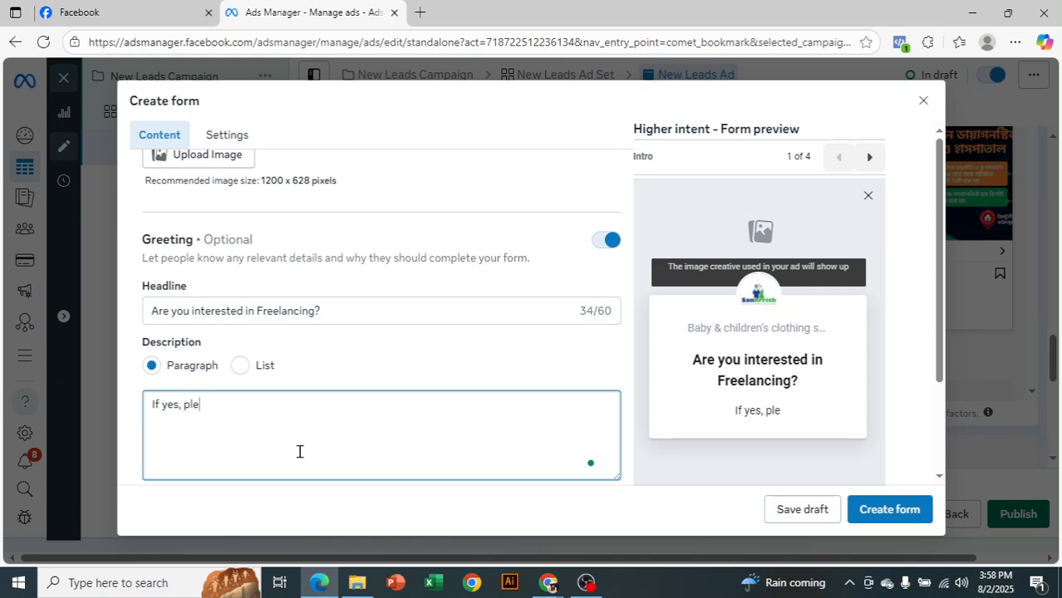
pyautogui.write('ase')
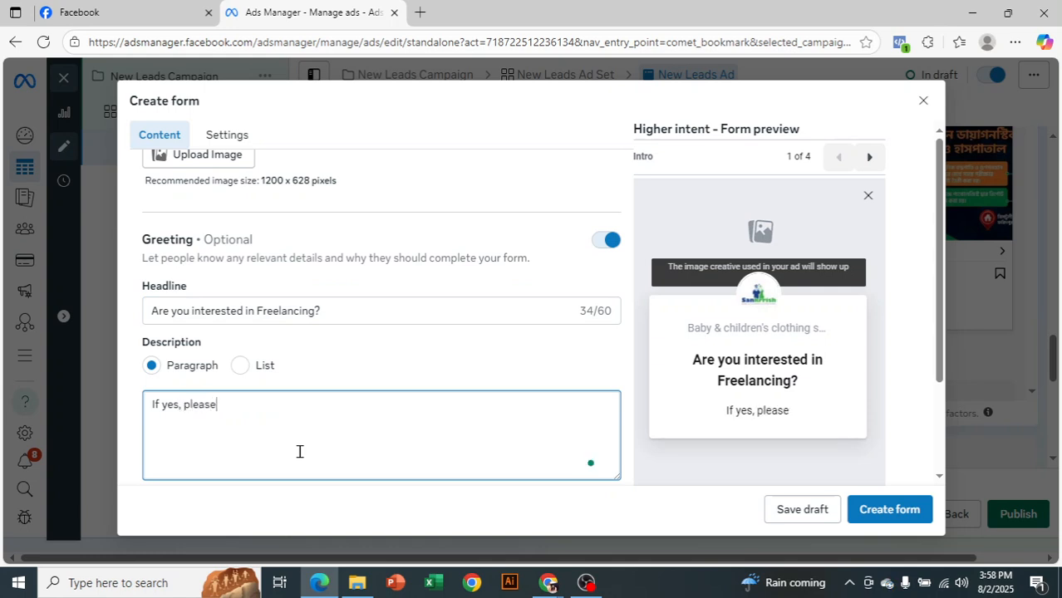
pyautogui.write(' fill ')
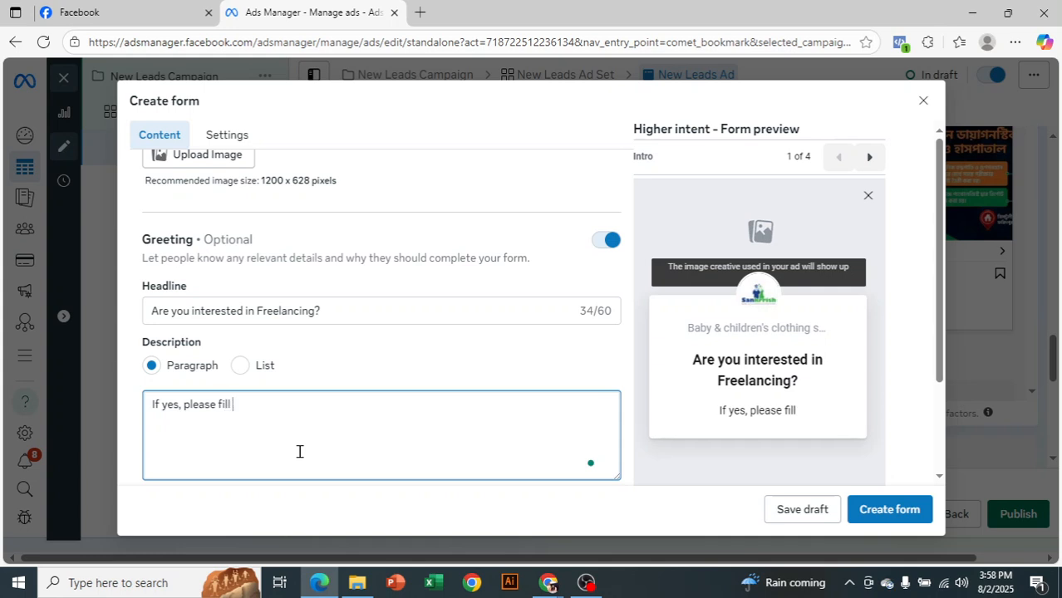
pyautogui.write('the form')
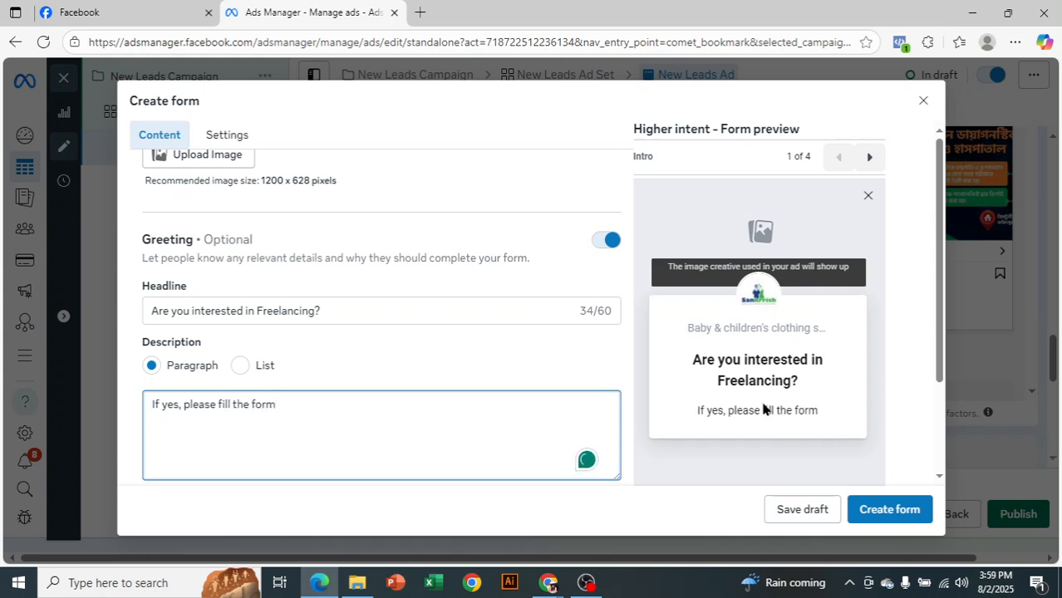
# Try the greeting description as a List with "Digital marketing", "Graphic design" and "Web design", and return it to Paragraph
pyautogui.click(240, 368)
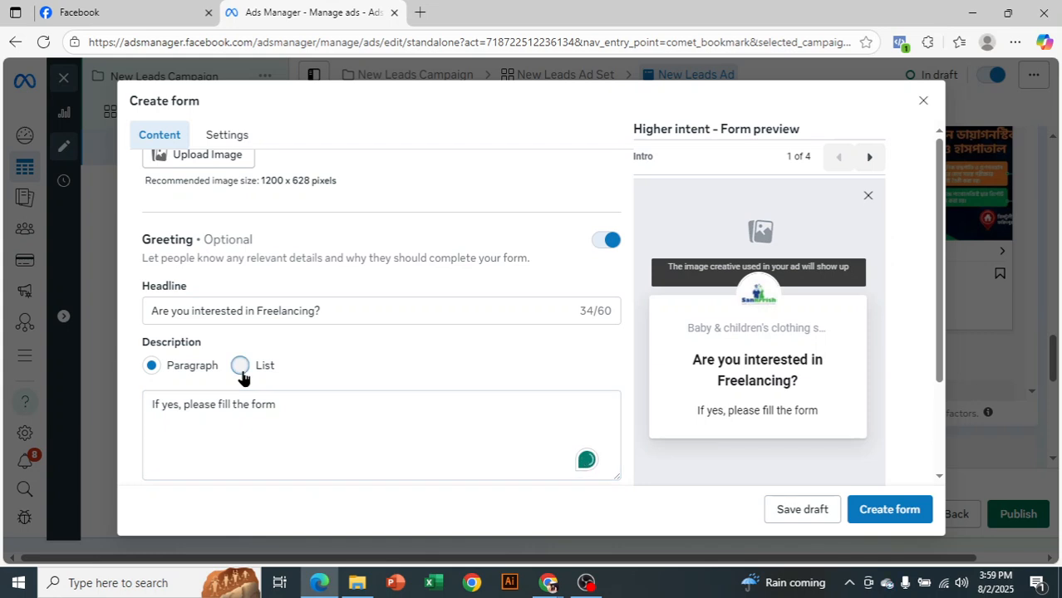
pyautogui.scroll(-2, 243, 378)
pyautogui.click(278, 329)
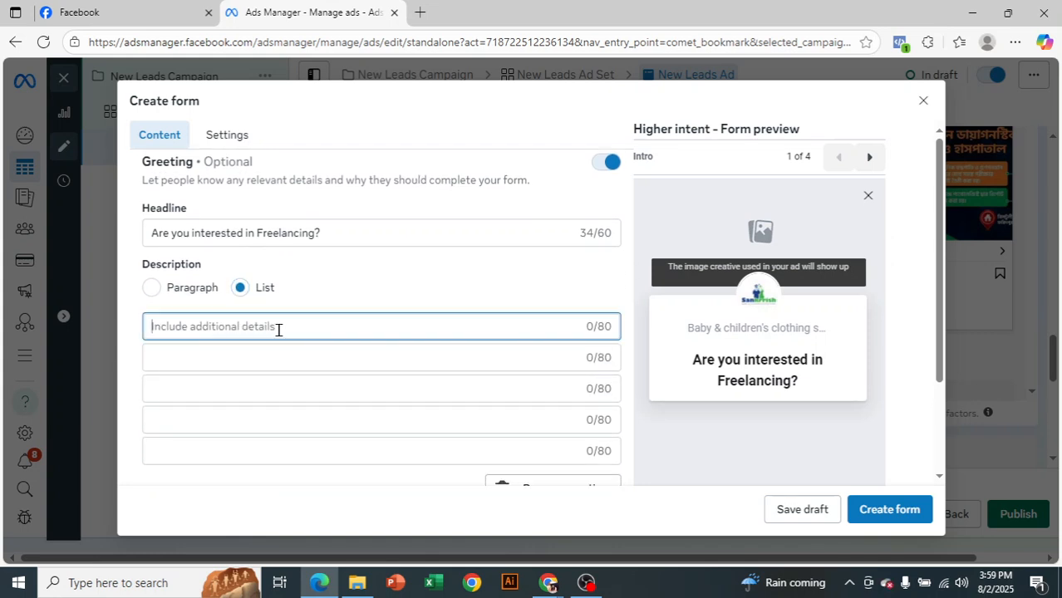
pyautogui.write('D')
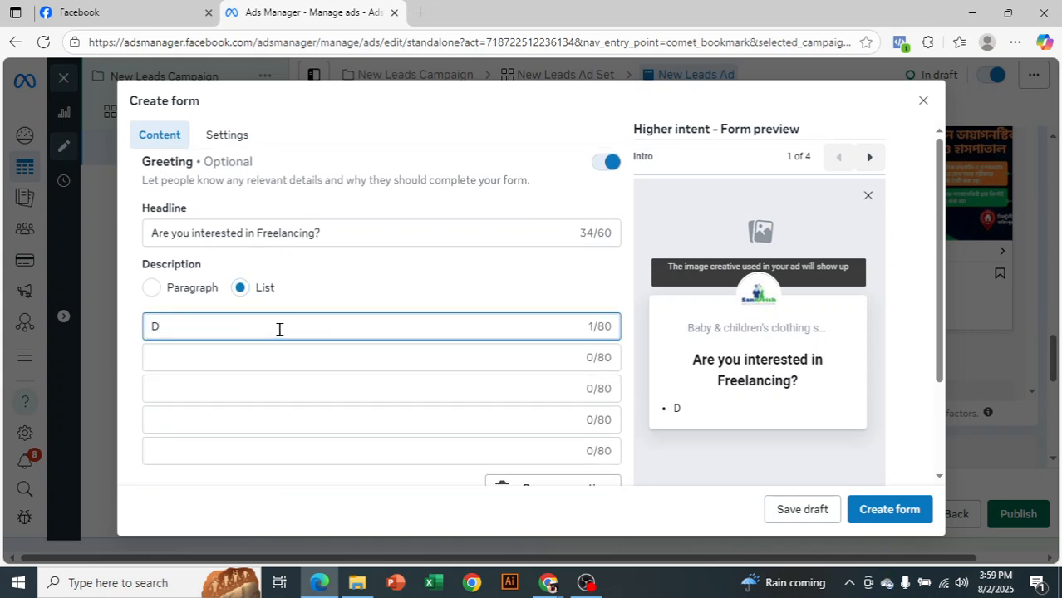
pyautogui.write('igital mar')
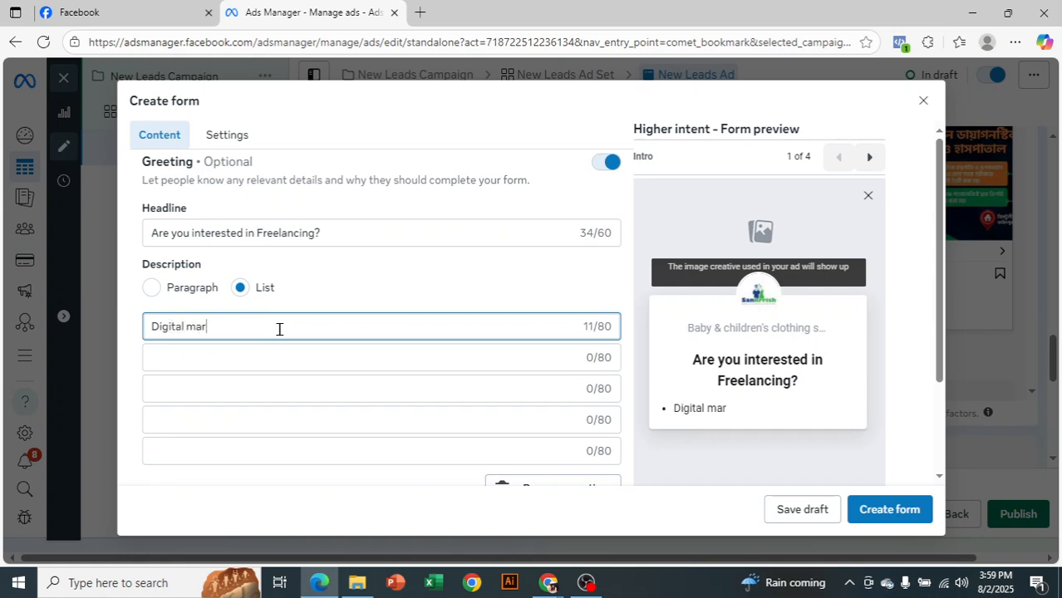
pyautogui.write('keting')
pyautogui.click(306, 358)
pyautogui.write('Gra')
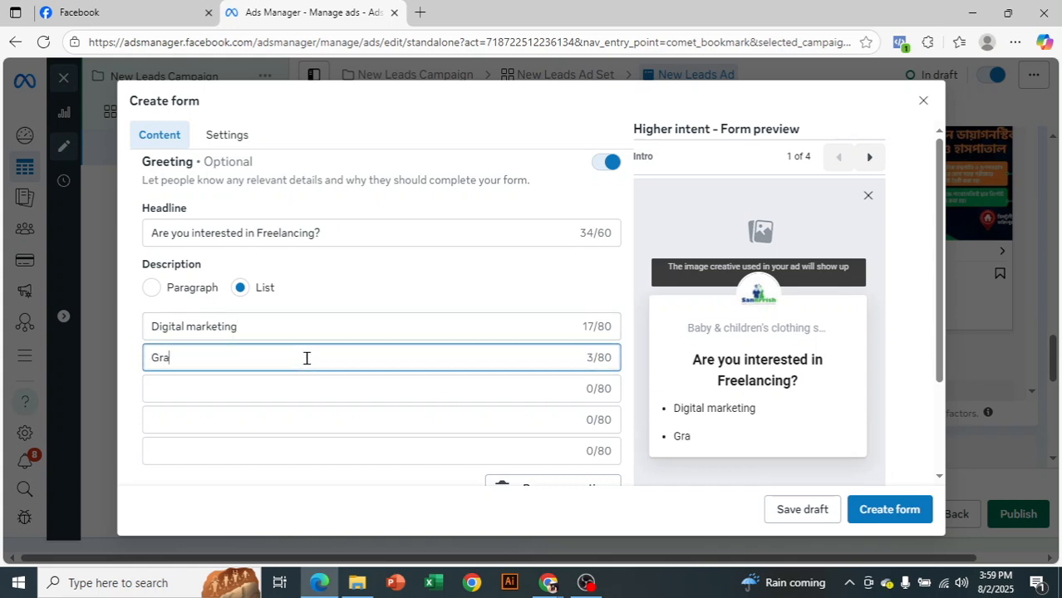
pyautogui.write('phic design')
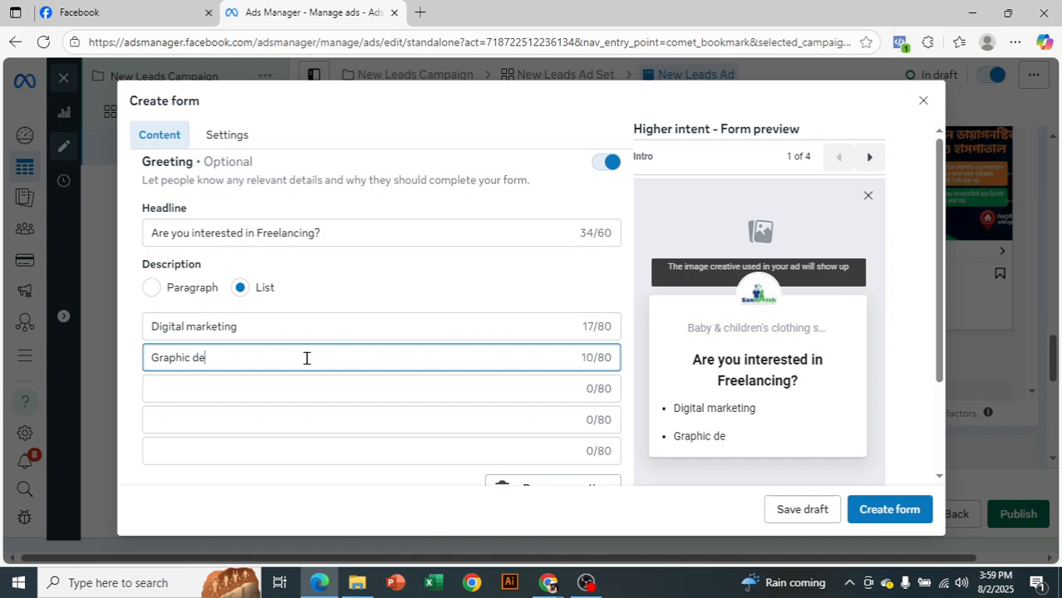
pyautogui.click(309, 390)
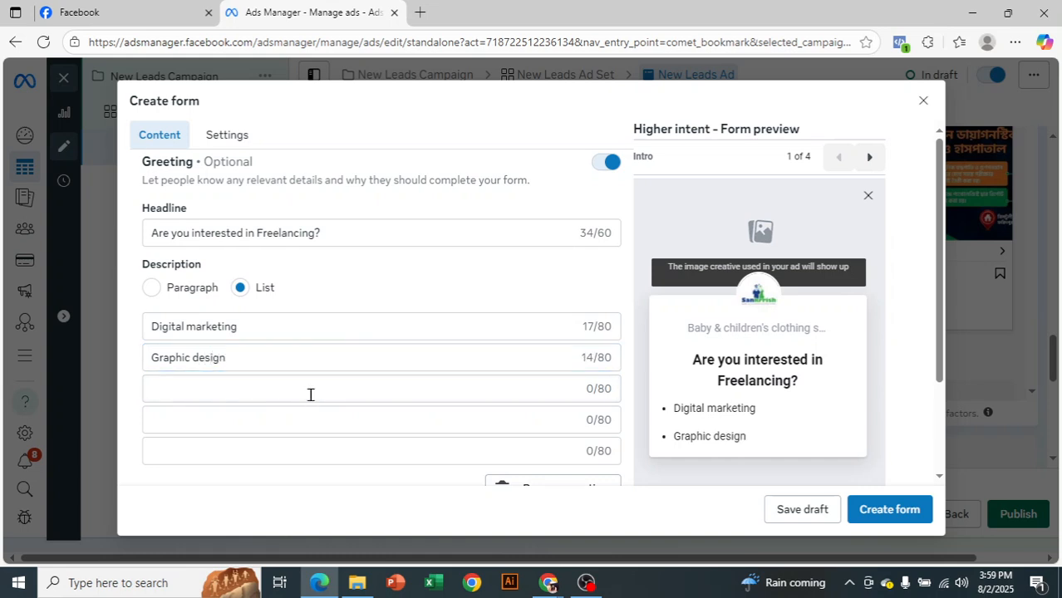
pyautogui.write('Web design')
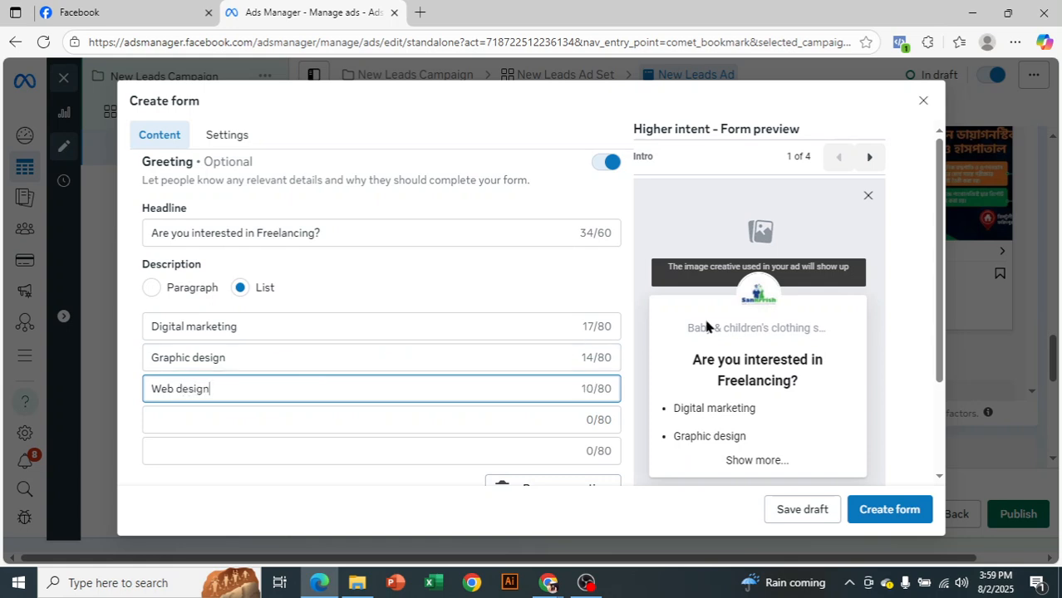
pyautogui.click(150, 288)
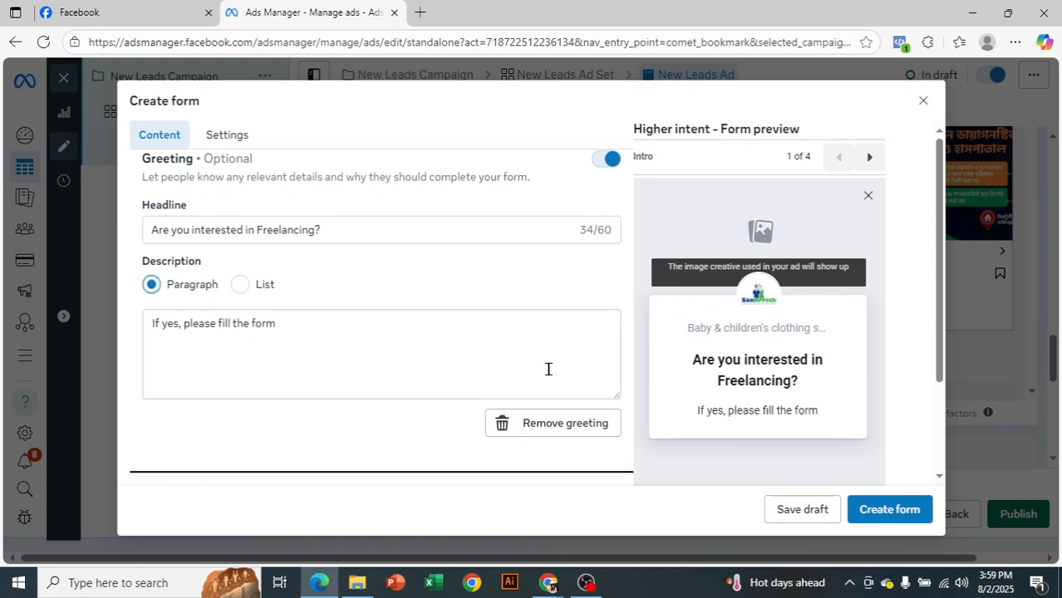
# Check the greeting text in the form preview and expand the Questions section down to its prefill questions
pyautogui.scroll(-1, 548, 368)
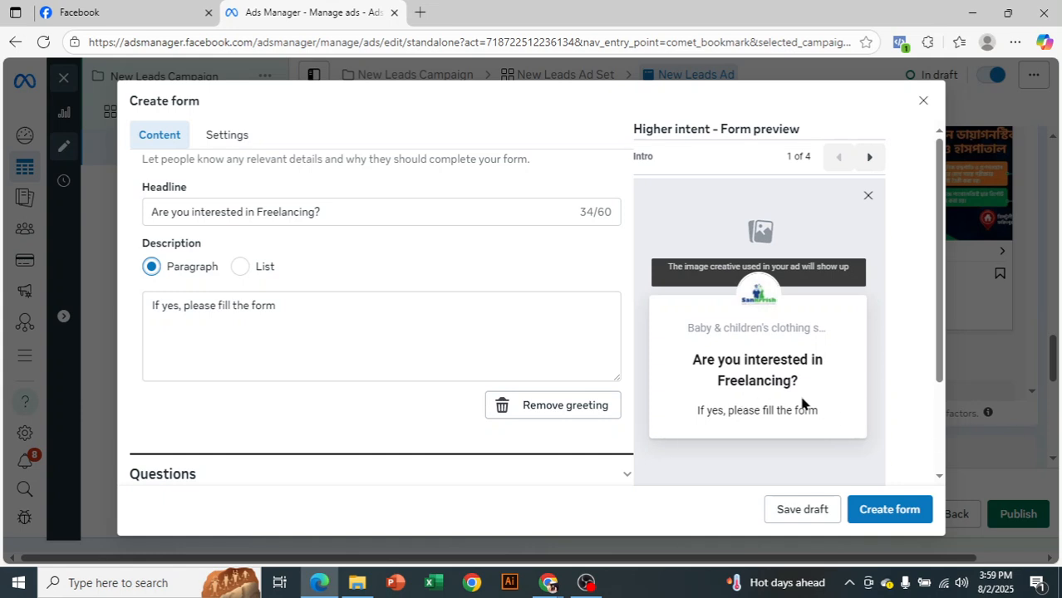
pyautogui.moveTo(702, 362); pyautogui.dragTo(794, 381)
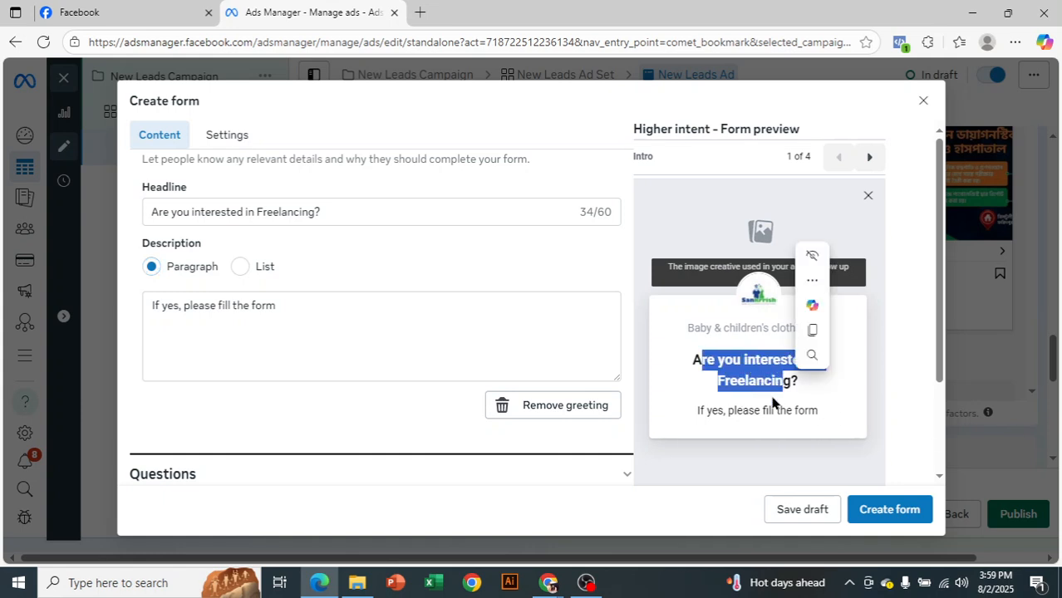
pyautogui.click(501, 322)
pyautogui.scroll(-3, 525, 363)
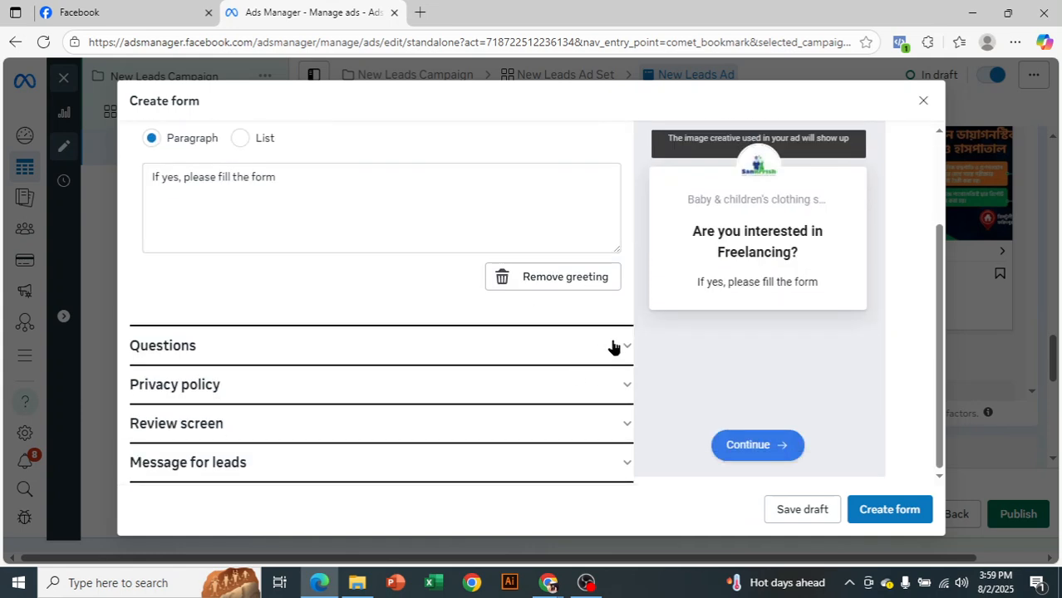
pyautogui.click(614, 346)
pyautogui.scroll(3, 581, 349)
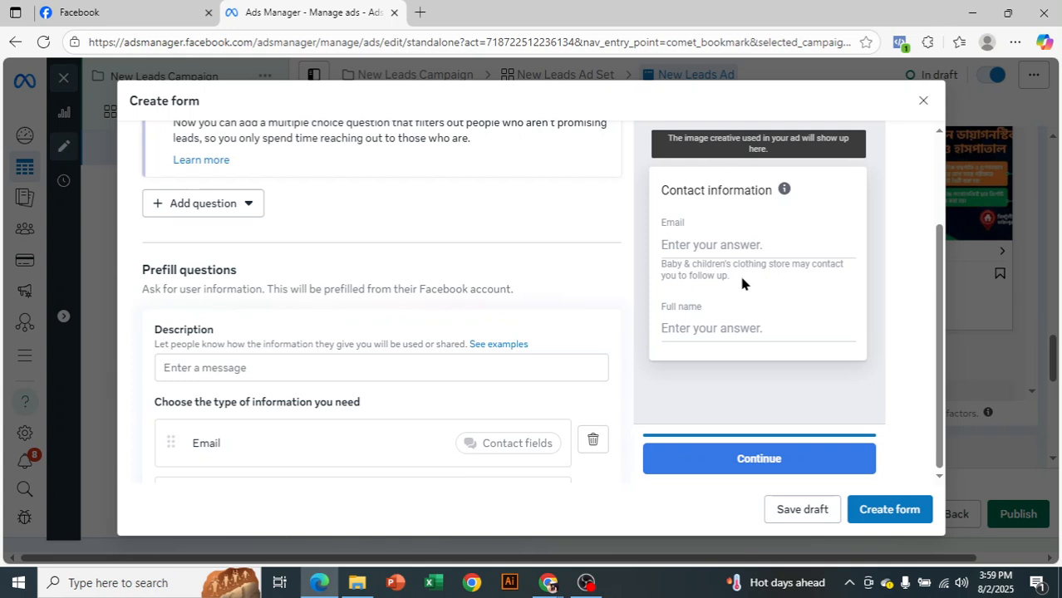
pyautogui.scroll(-1, 340, 298)
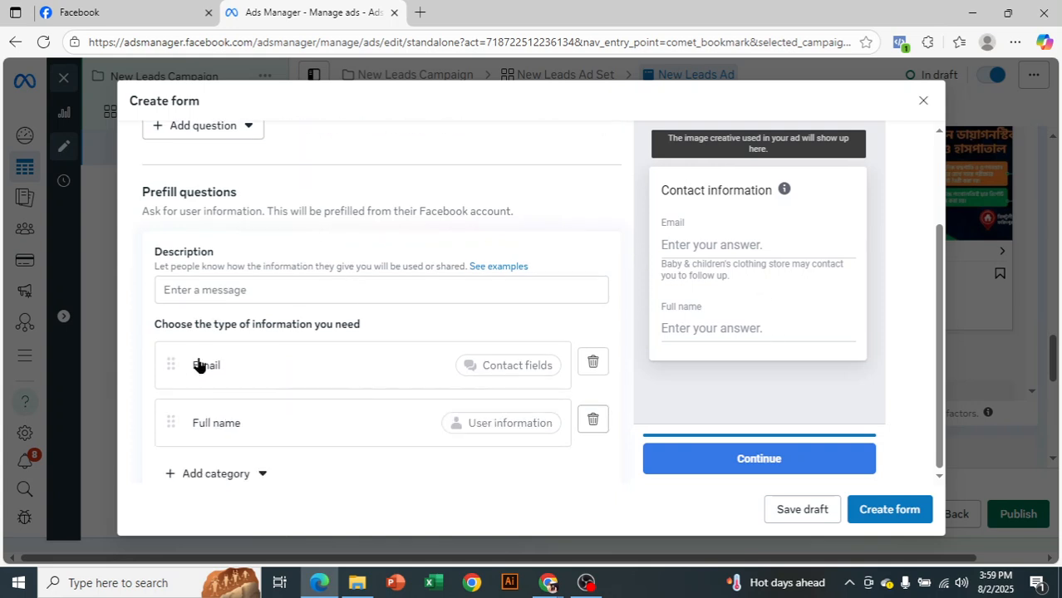
pyautogui.scroll(-1, 249, 415)
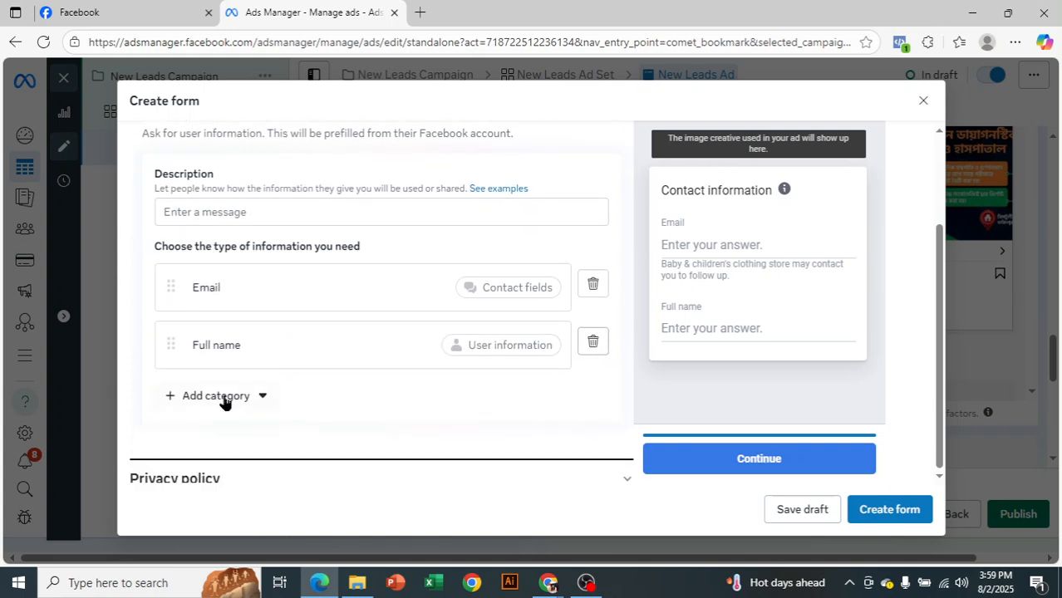
# Add the contact fields Phone number and City to the form's prefill questions
pyautogui.click(216, 398)
pyautogui.moveTo(267, 249)
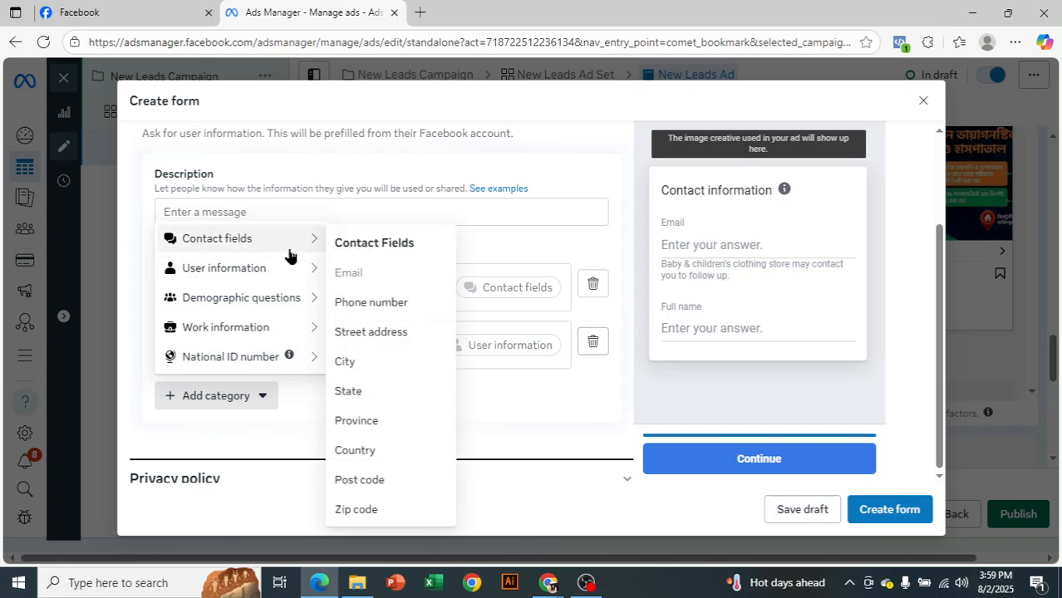
pyautogui.moveTo(308, 241)
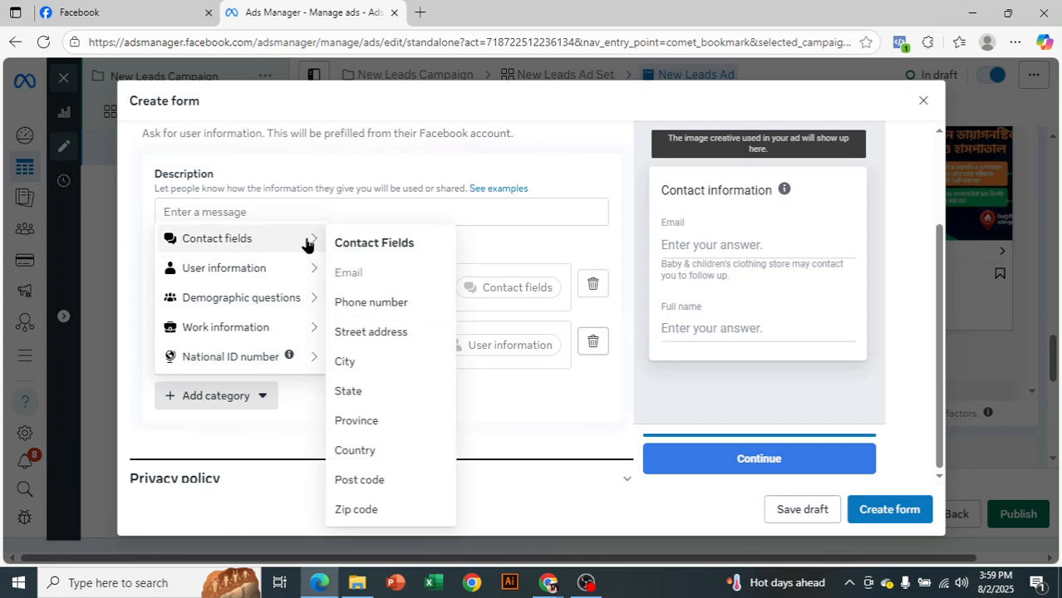
pyautogui.click(384, 312)
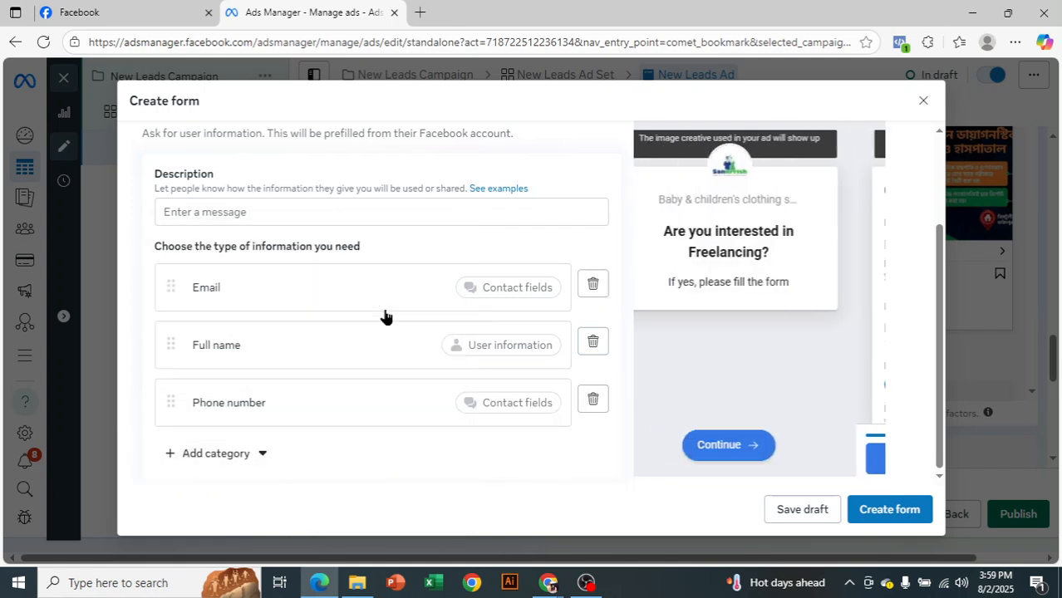
pyautogui.click(249, 455)
pyautogui.moveTo(273, 299)
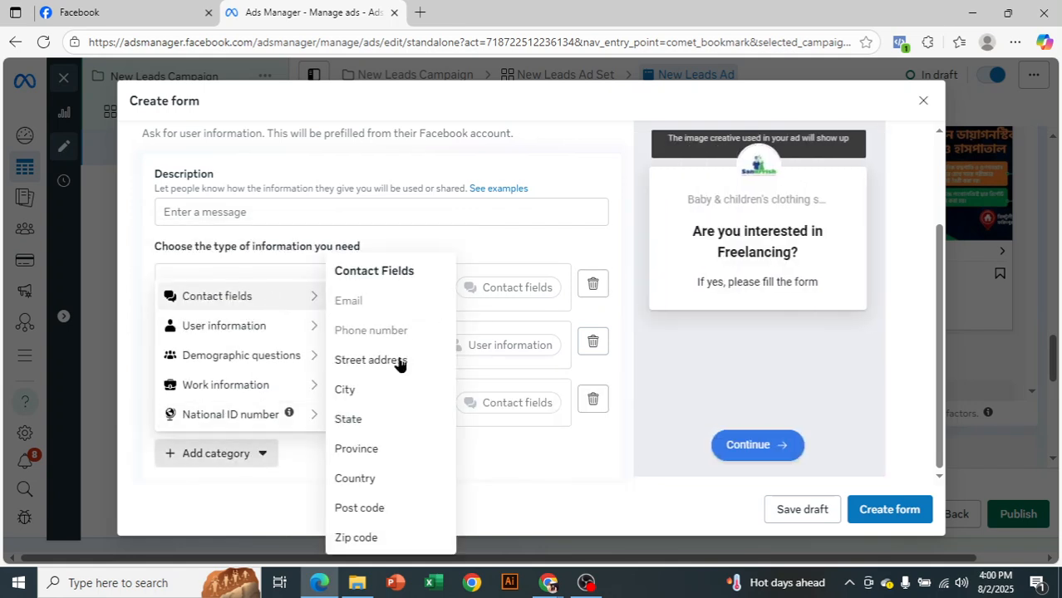
pyautogui.click(390, 392)
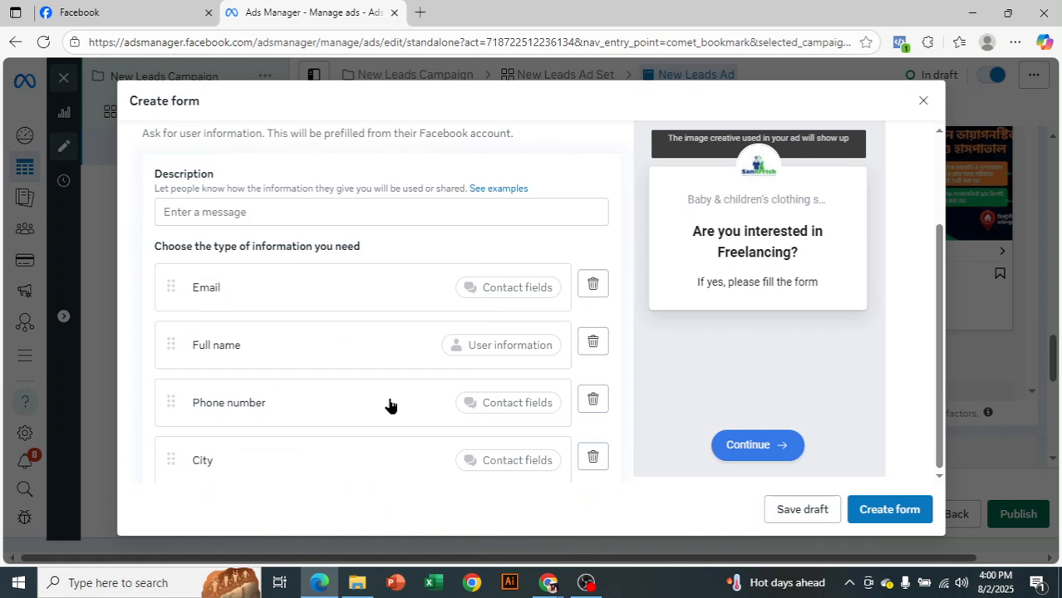
# Add the demographic questions Date of birth and Gender to the form's prefill questions
pyautogui.scroll(-2, 355, 379)
pyautogui.click(251, 358)
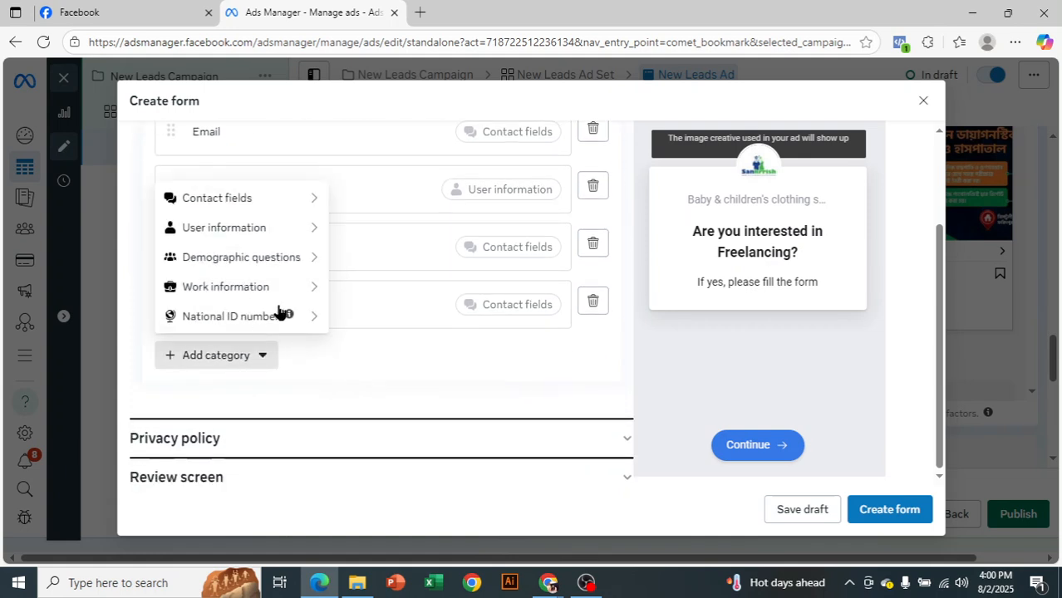
pyautogui.moveTo(285, 257)
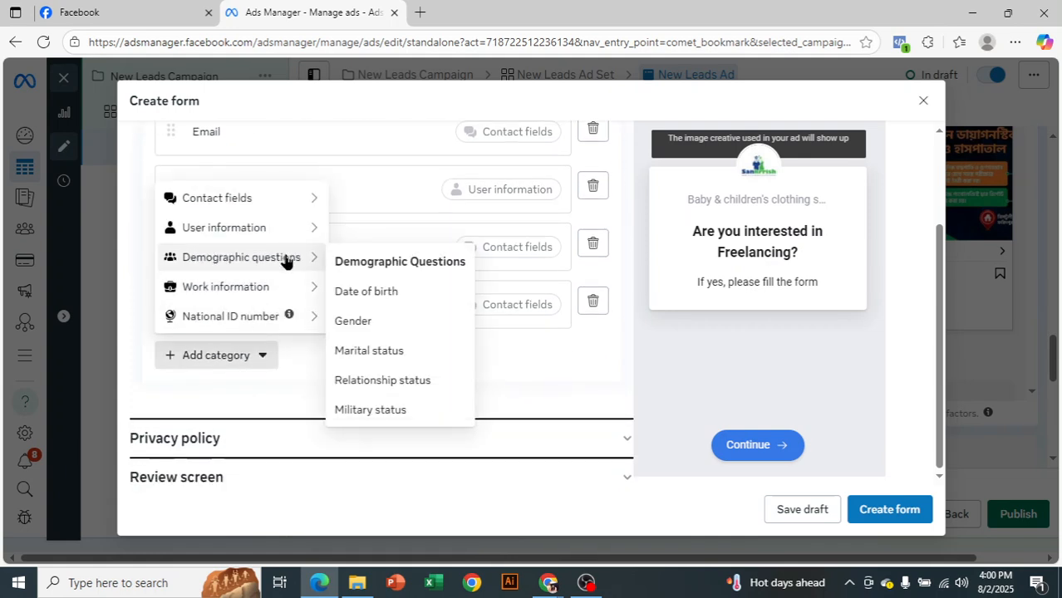
pyautogui.click(366, 293)
pyautogui.click(234, 418)
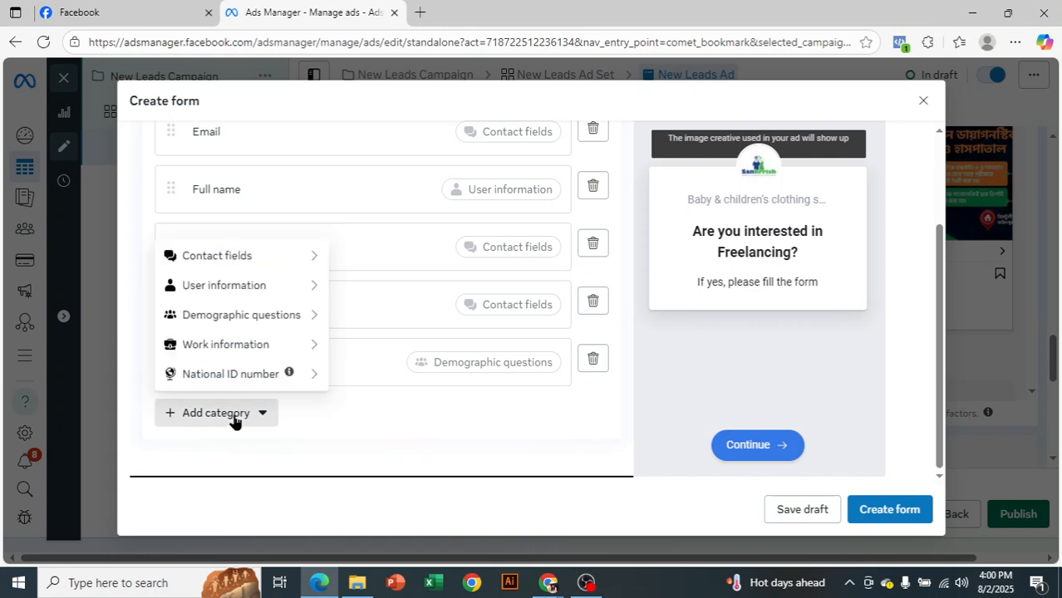
pyautogui.moveTo(282, 320)
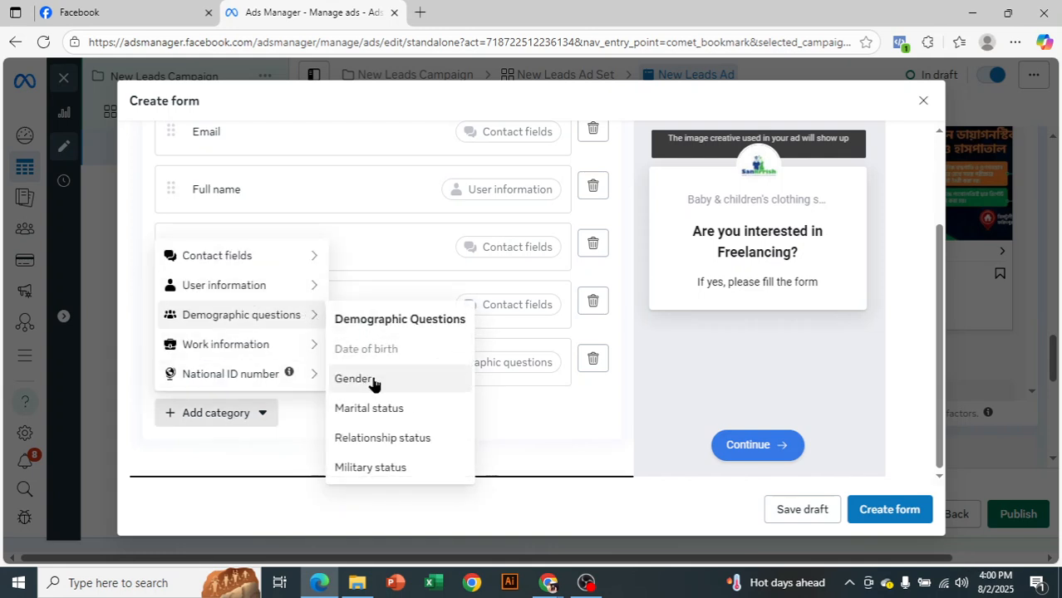
pyautogui.click(365, 379)
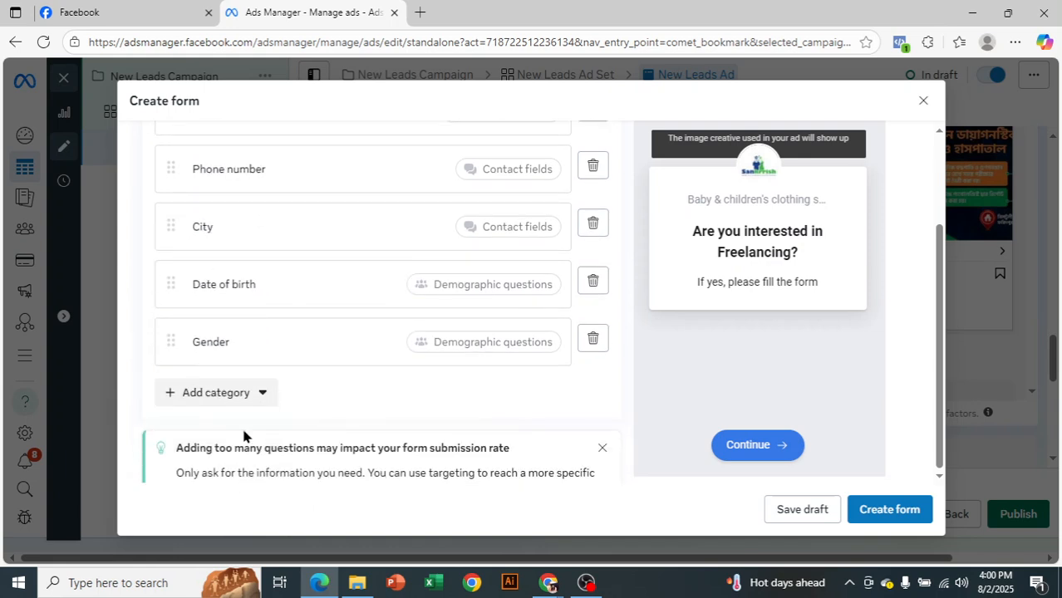
# Look through the National ID number and Work information categories without adding another prefill question
pyautogui.click(228, 391)
pyautogui.moveTo(210, 356)
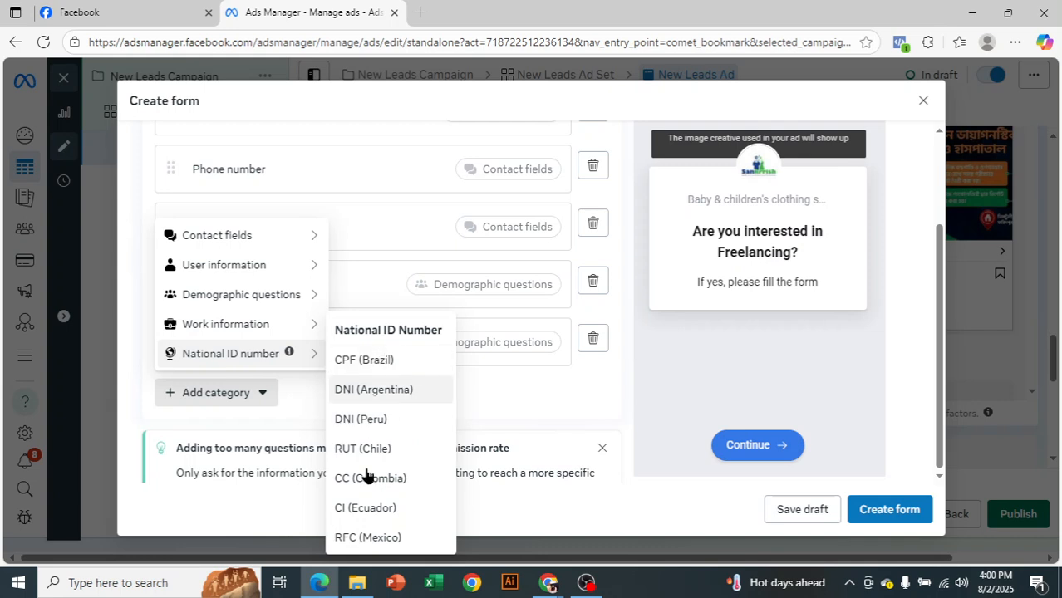
pyautogui.moveTo(262, 330)
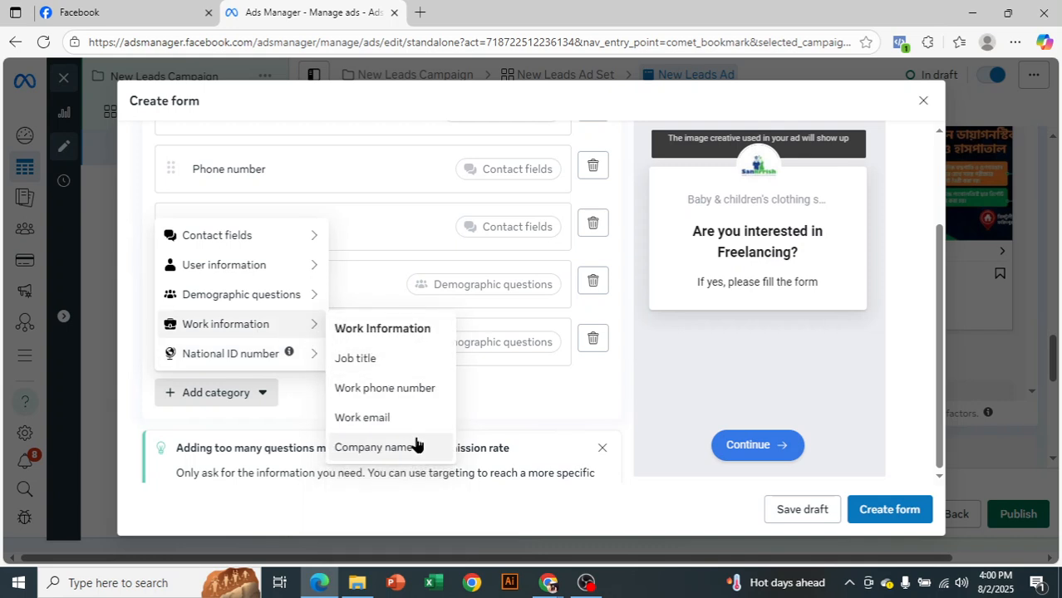
pyautogui.click(549, 415)
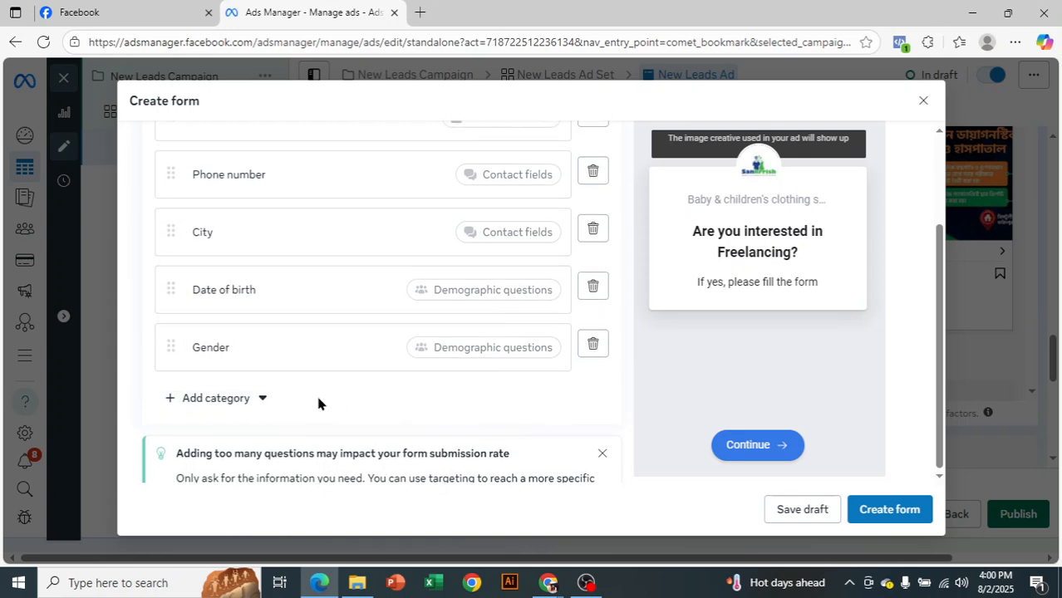
# Move the Full name question above Email in the list of prefill information
pyautogui.scroll(2, 270, 358)
pyautogui.moveTo(159, 266); pyautogui.dragTo(163, 200)
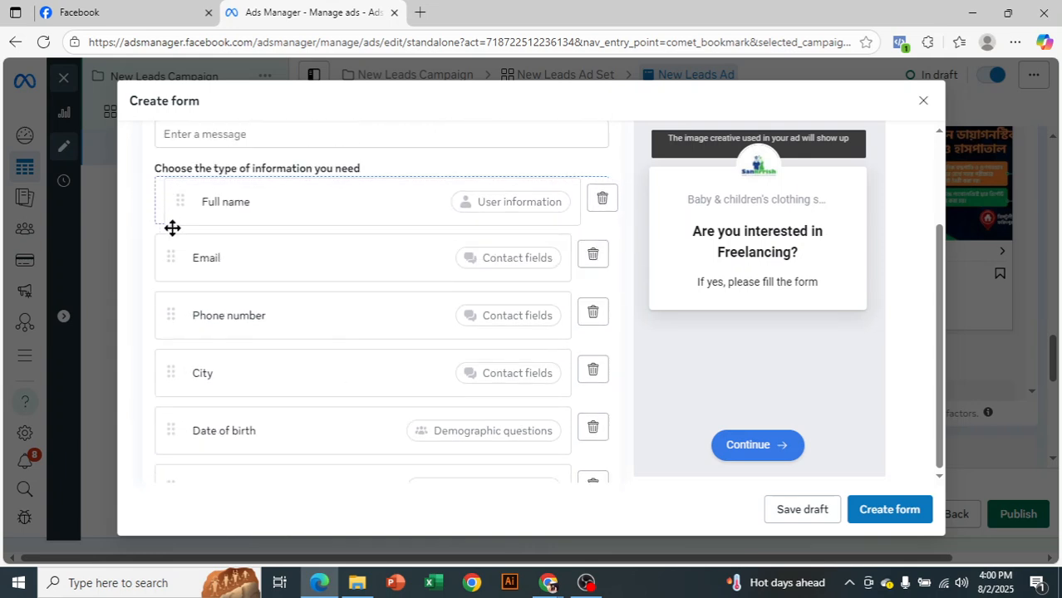
pyautogui.moveTo(171, 383); pyautogui.dragTo(161, 330)
pyautogui.moveTo(171, 383); pyautogui.dragTo(158, 311)
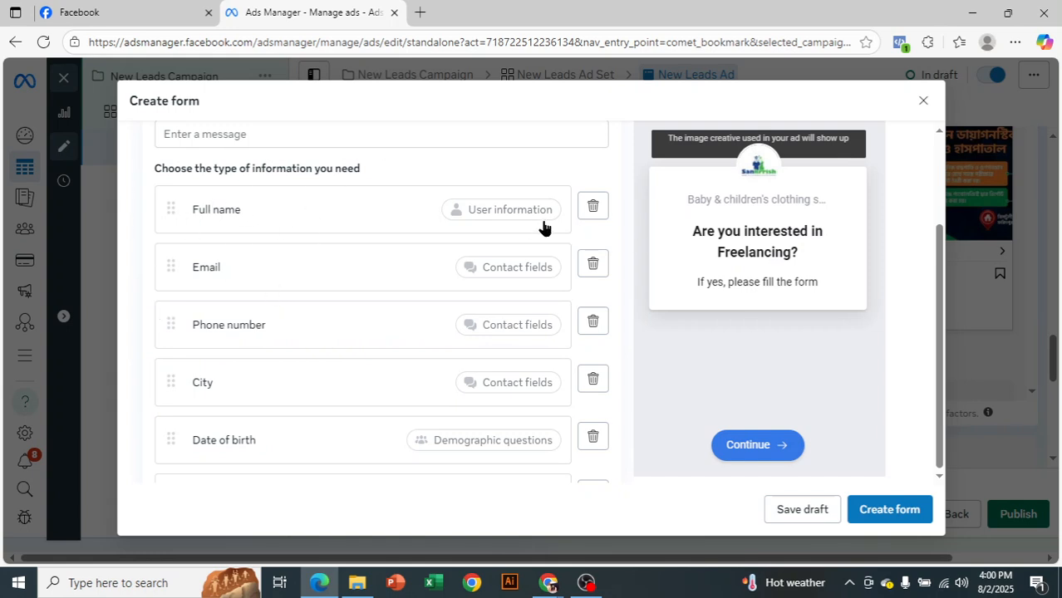
# Review the prefill information page in the form preview, checking the fields from Full name to Gender
pyautogui.scroll(3, 669, 330)
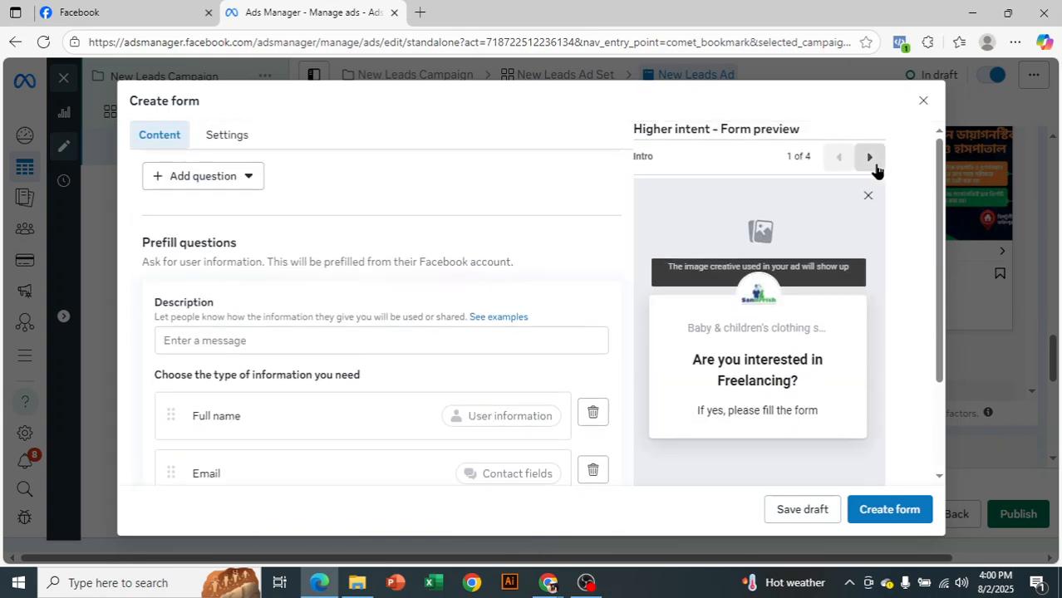
pyautogui.click(872, 162)
pyautogui.scroll(-1, 833, 297)
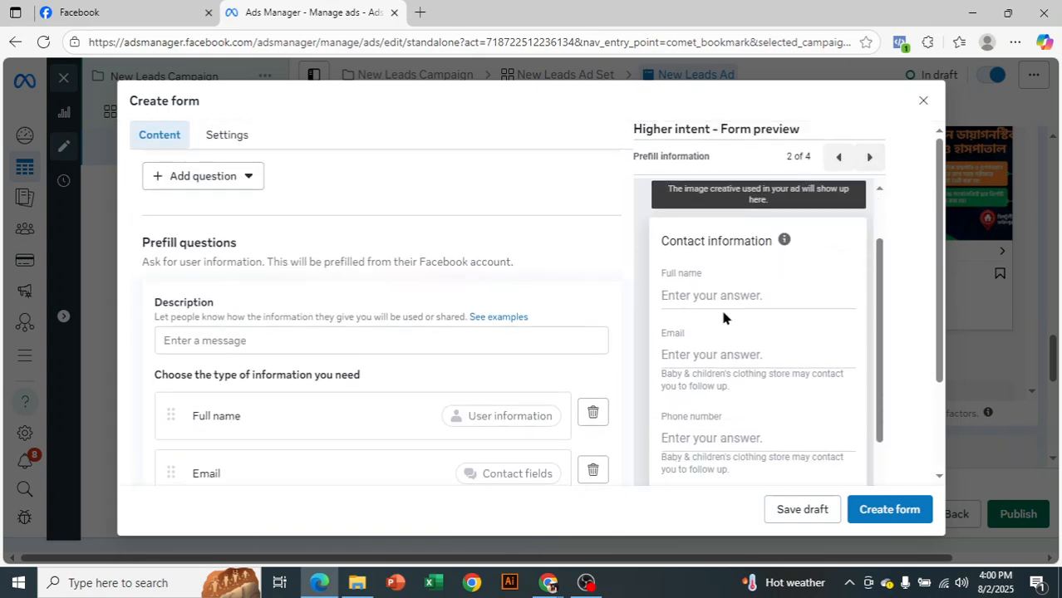
pyautogui.scroll(-2, 698, 317)
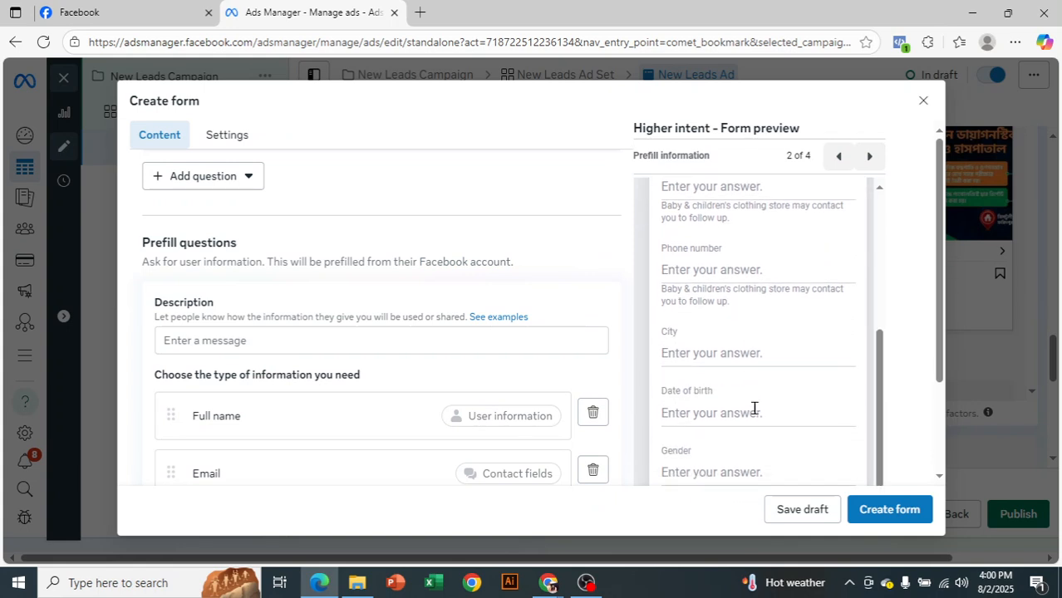
pyautogui.scroll(-2, 781, 445)
pyautogui.scroll(3, 734, 353)
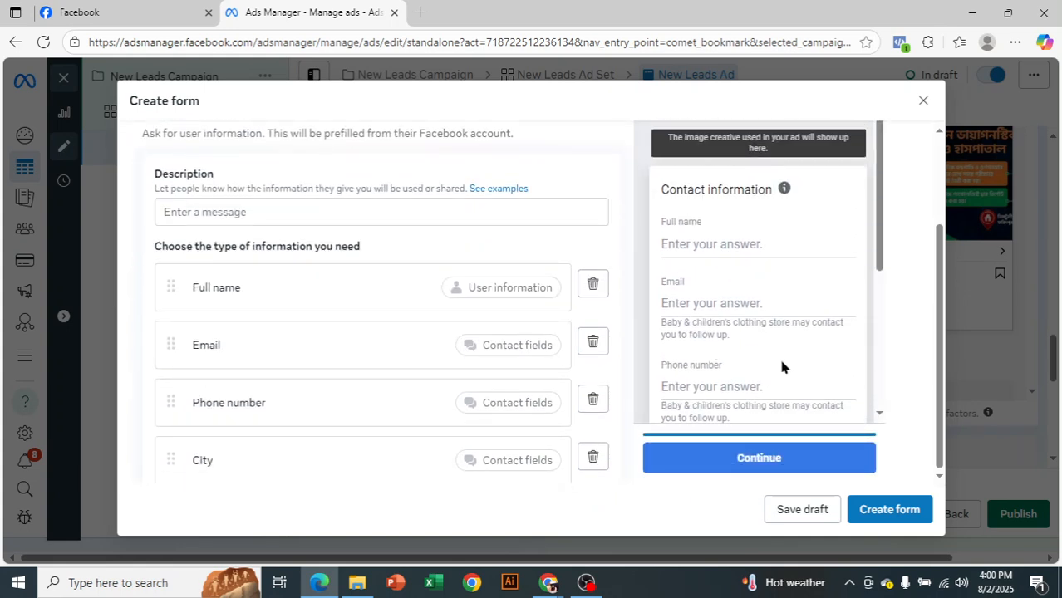
pyautogui.scroll(-1, 804, 320)
pyautogui.scroll(3, 815, 284)
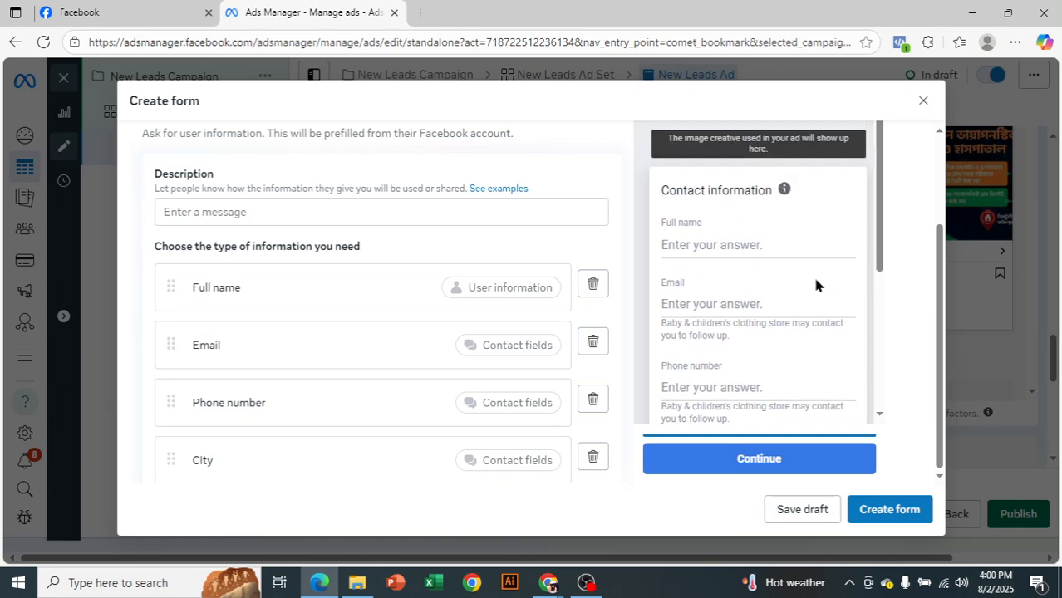
pyautogui.scroll(-2, 465, 358)
pyautogui.scroll(3, 467, 356)
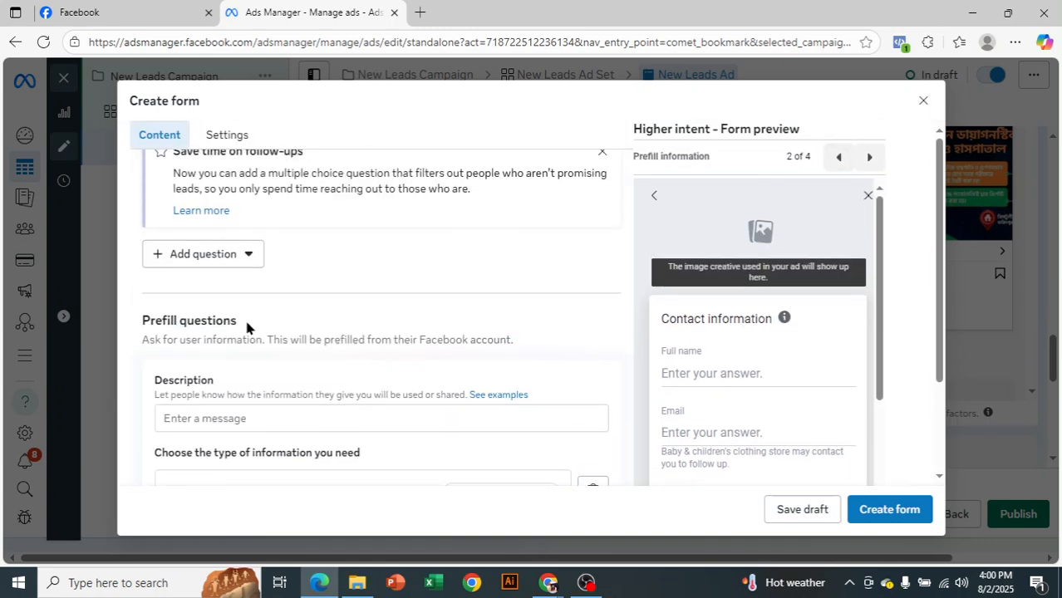
# Enter "Please fill the form" as the description of the prefill questions
pyautogui.scroll(-1, 301, 356)
pyautogui.click(298, 342)
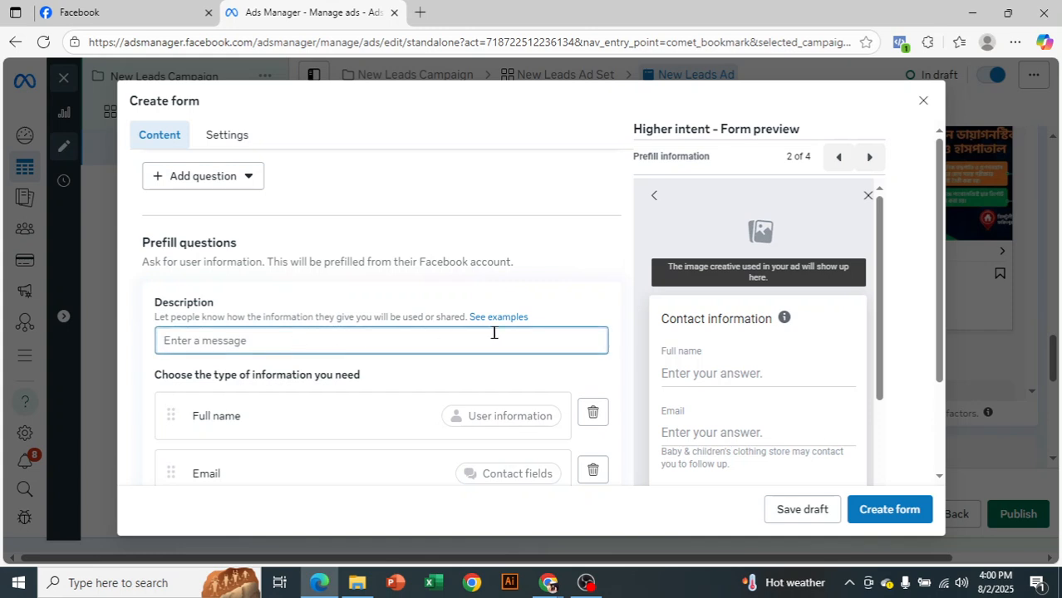
pyautogui.write('Pl')
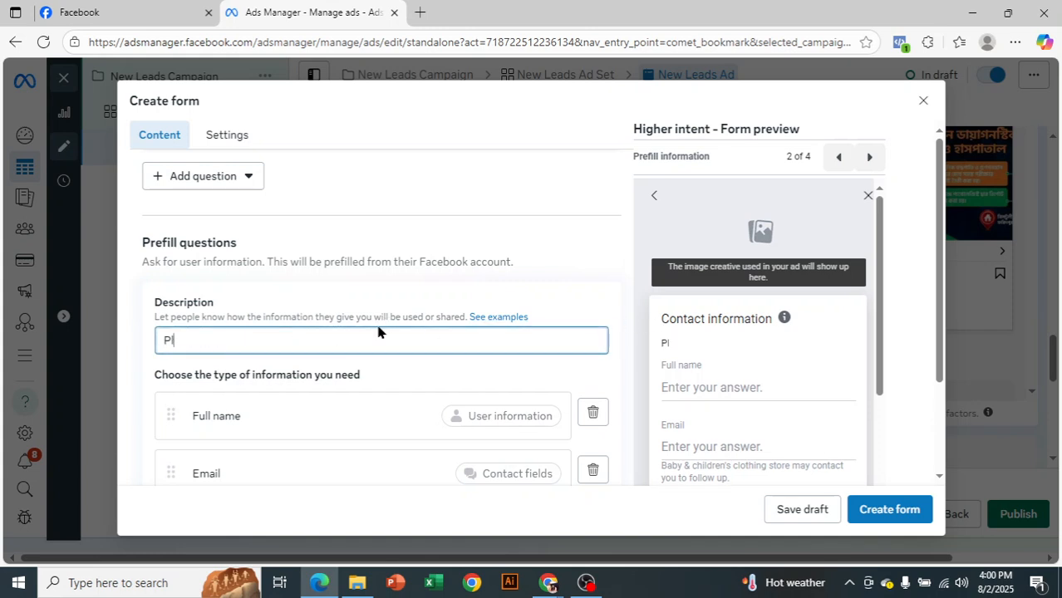
pyautogui.write('ease fill the form')
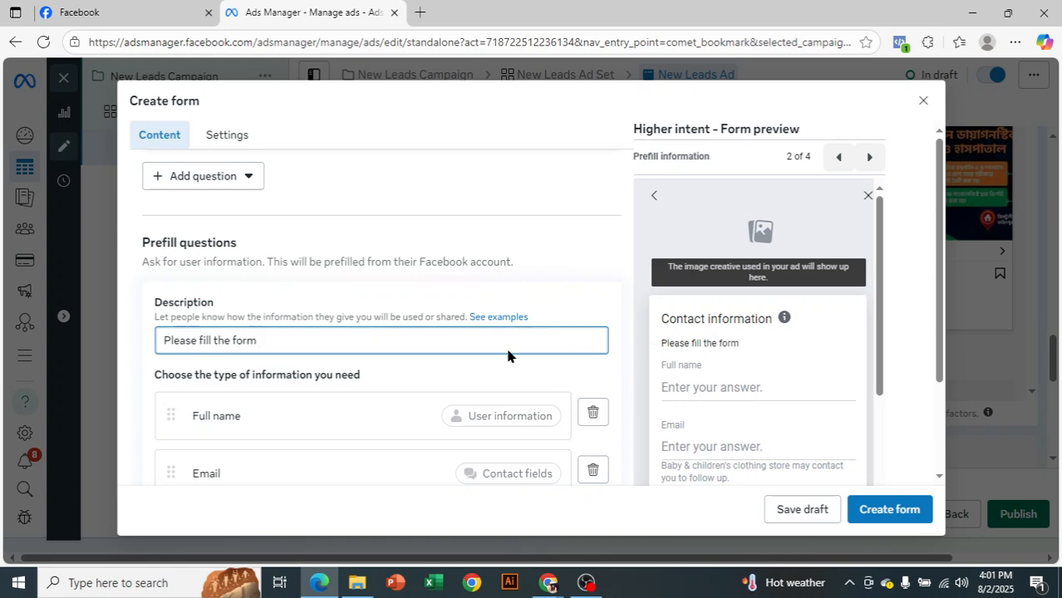
# Open the form's Privacy policy section and check the Privacy review page in the form preview
pyautogui.scroll(-3, 505, 364)
pyautogui.scroll(-3, 523, 370)
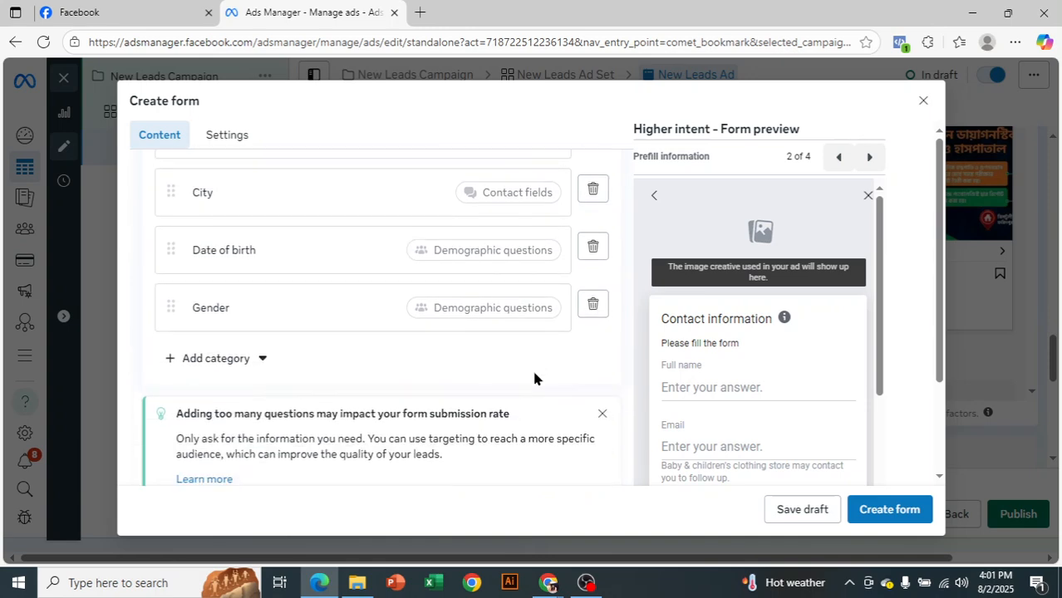
pyautogui.scroll(-2, 540, 380)
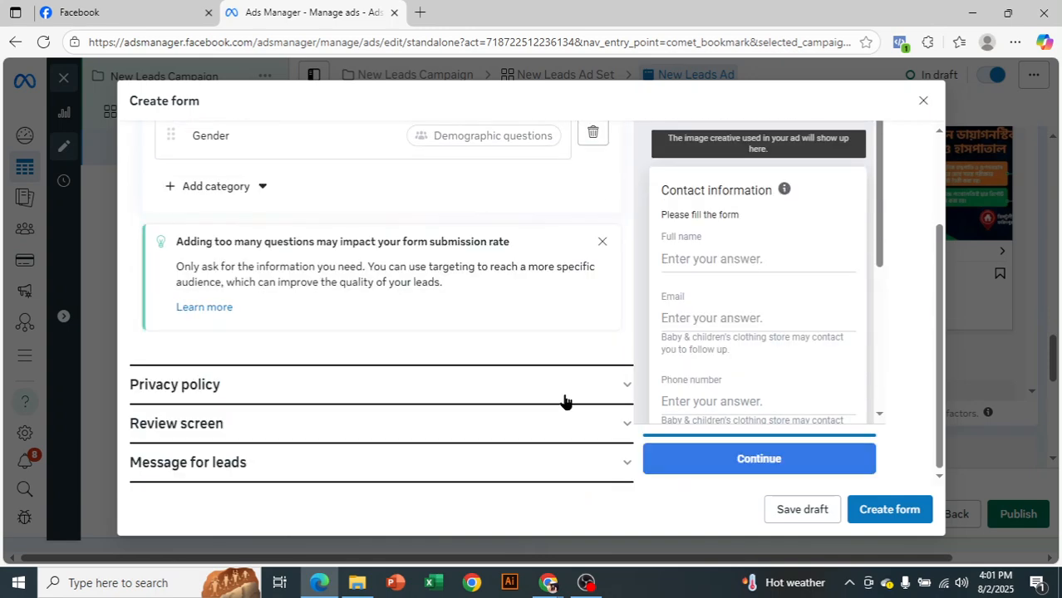
pyautogui.click(611, 387)
pyautogui.scroll(3, 610, 393)
pyautogui.scroll(2, 785, 359)
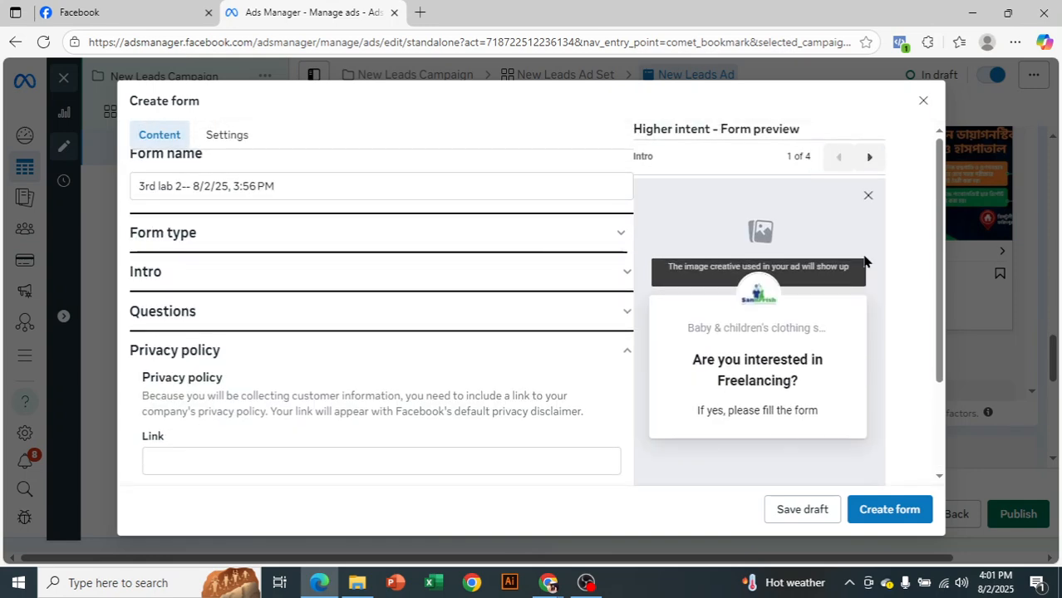
pyautogui.click(868, 158)
pyautogui.scroll(-2, 815, 324)
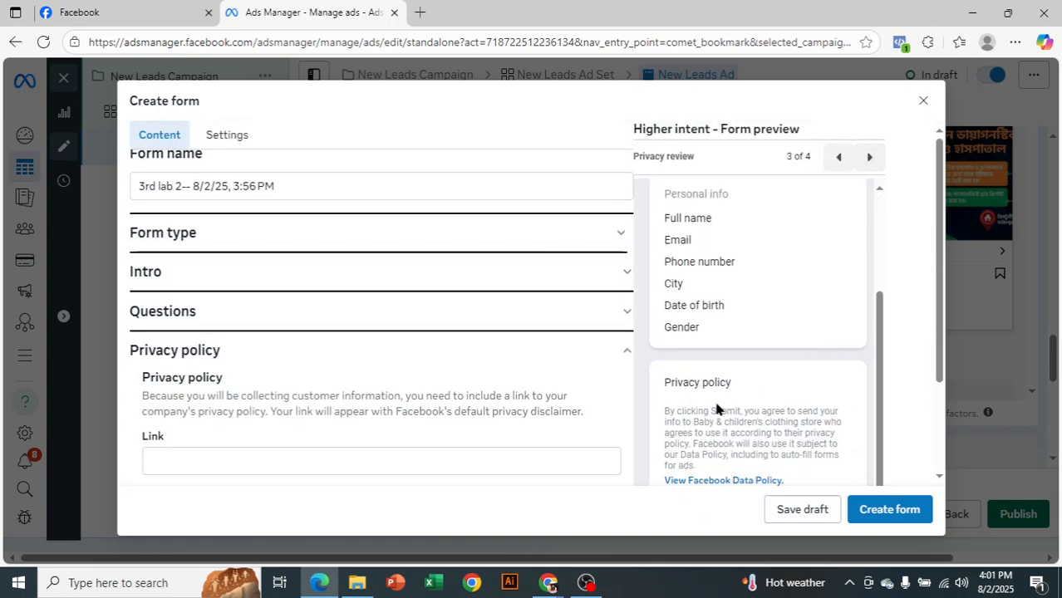
pyautogui.scroll(-1, 656, 480)
pyautogui.scroll(-2, 339, 334)
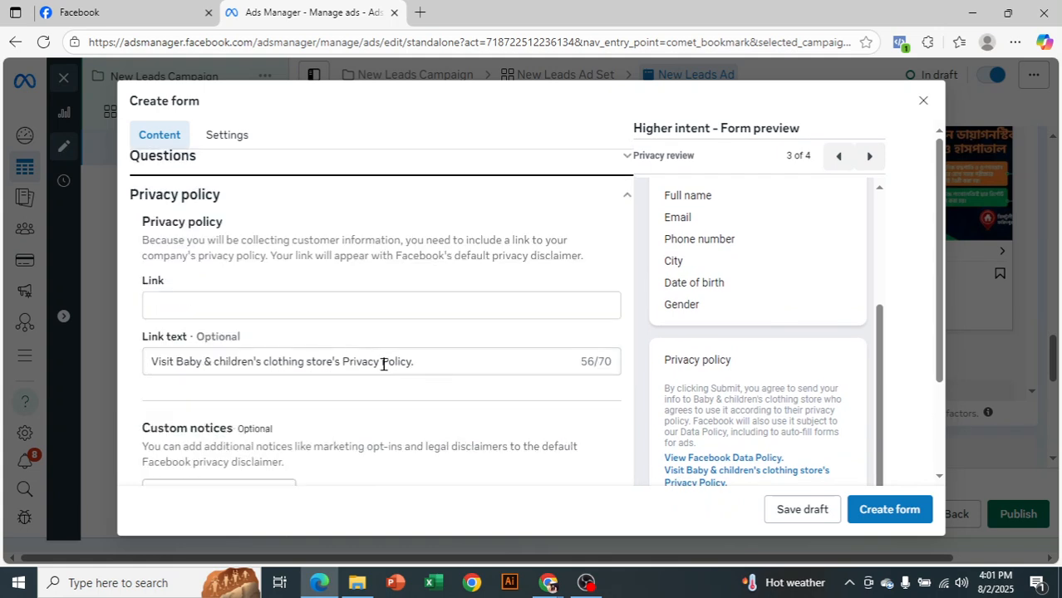
# With the privacy policy link field active, open the Daraz website (daraz.com.bd) in a new browser tab and go to its Privacy Policy page
pyautogui.click(344, 307)
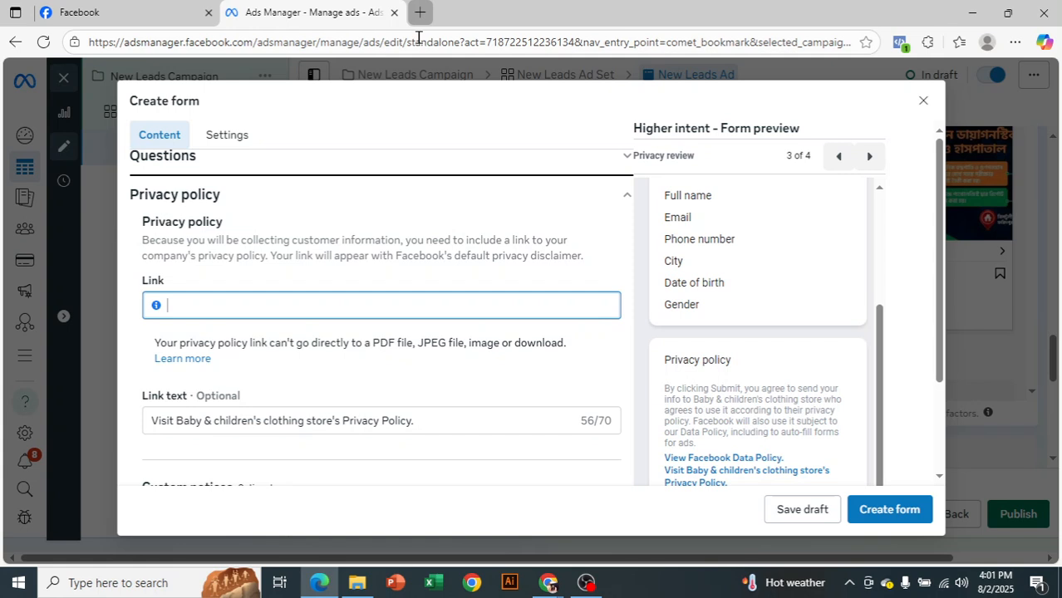
pyautogui.hotkey('ctrl', 't')
pyautogui.write('daraz.com.bd')
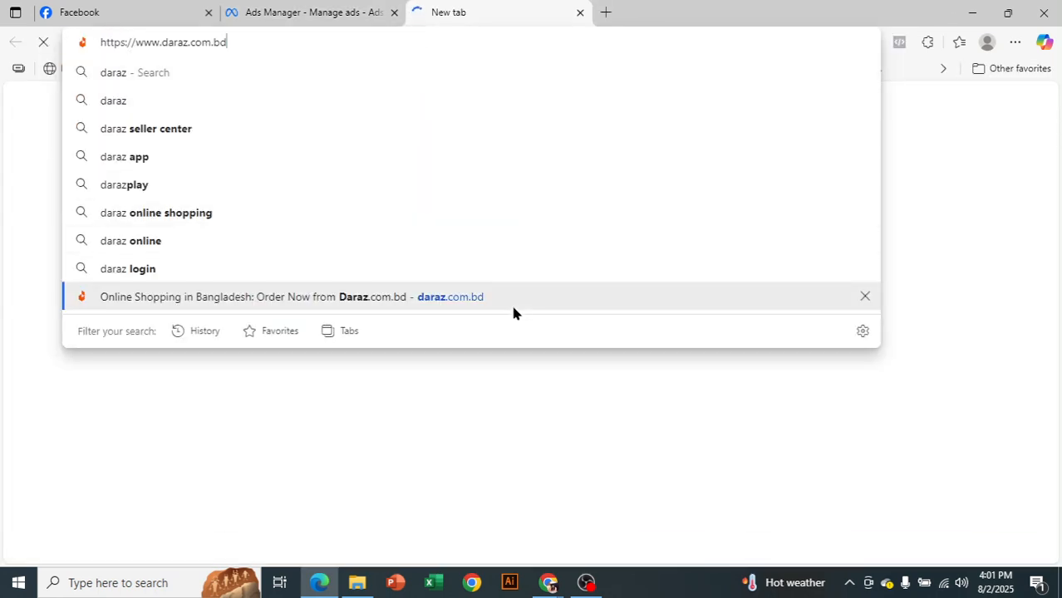
pyautogui.click(511, 300)
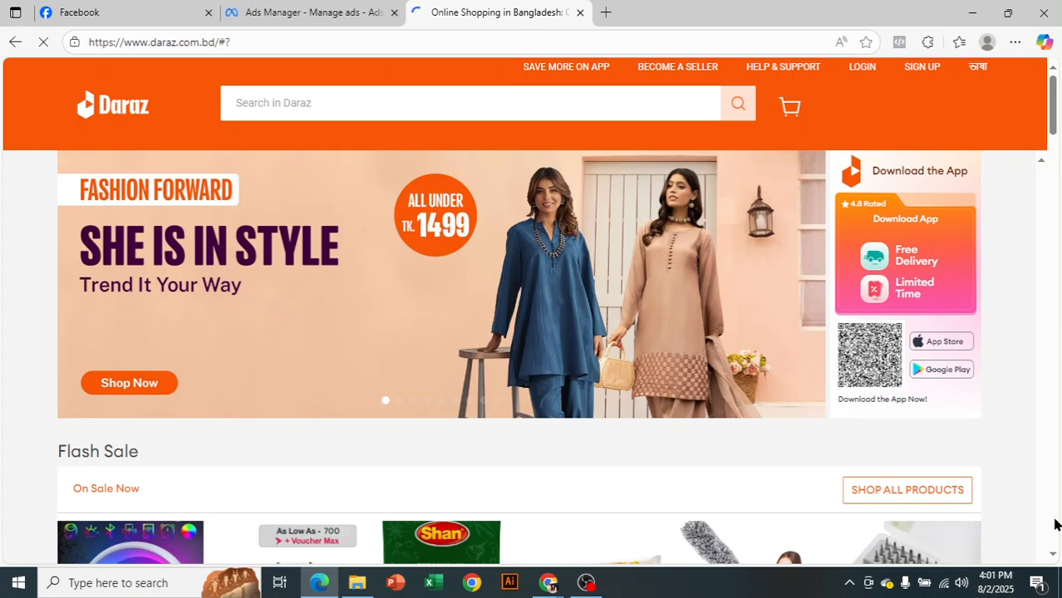
pyautogui.click(1053, 553)
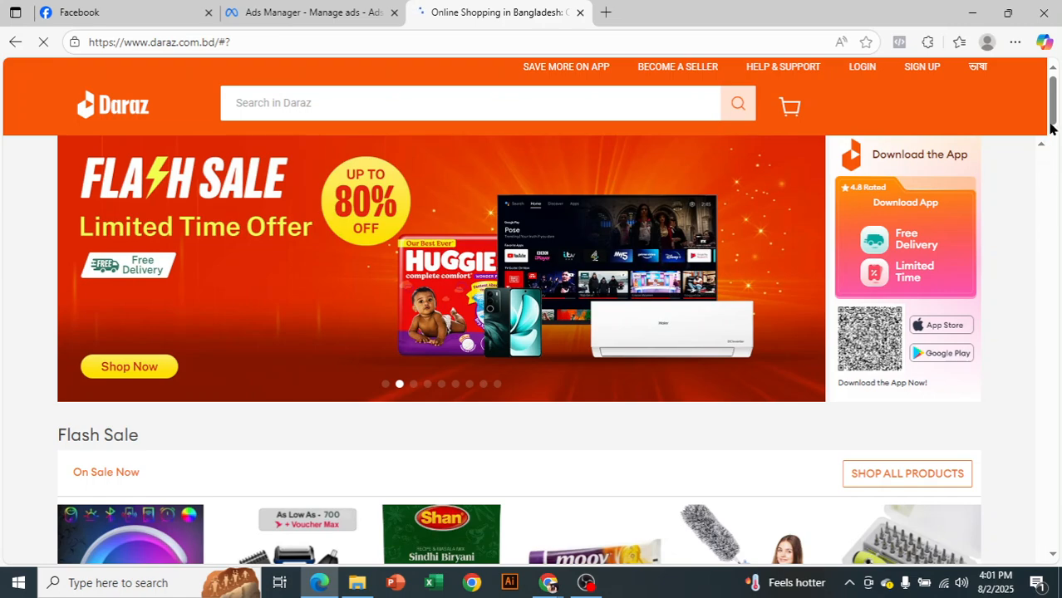
pyautogui.moveTo(1052, 99); pyautogui.dragTo(1060, 552)
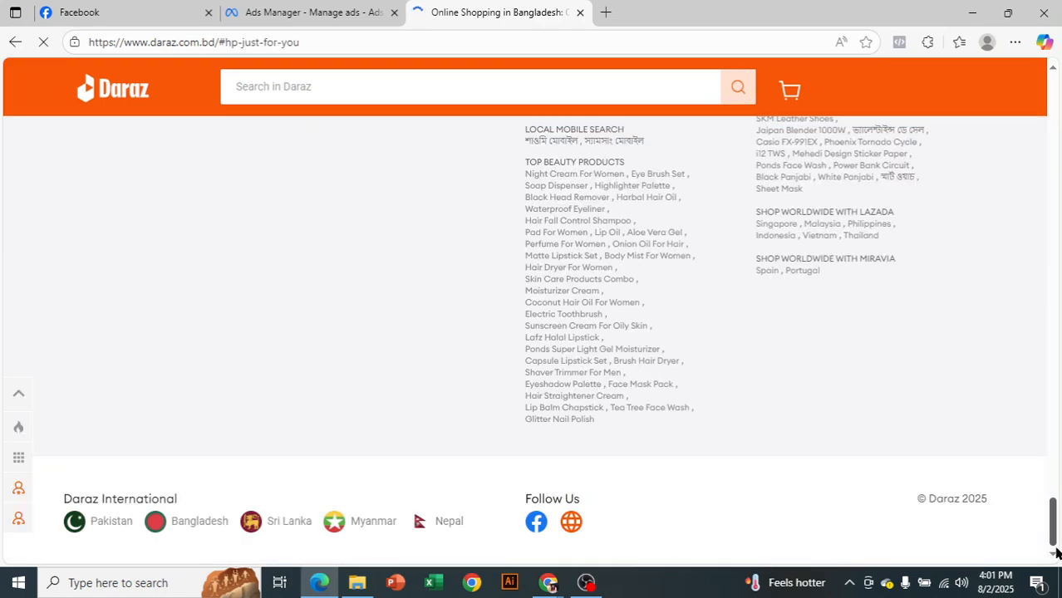
pyautogui.scroll(6, 674, 436)
pyautogui.scroll(10, 673, 435)
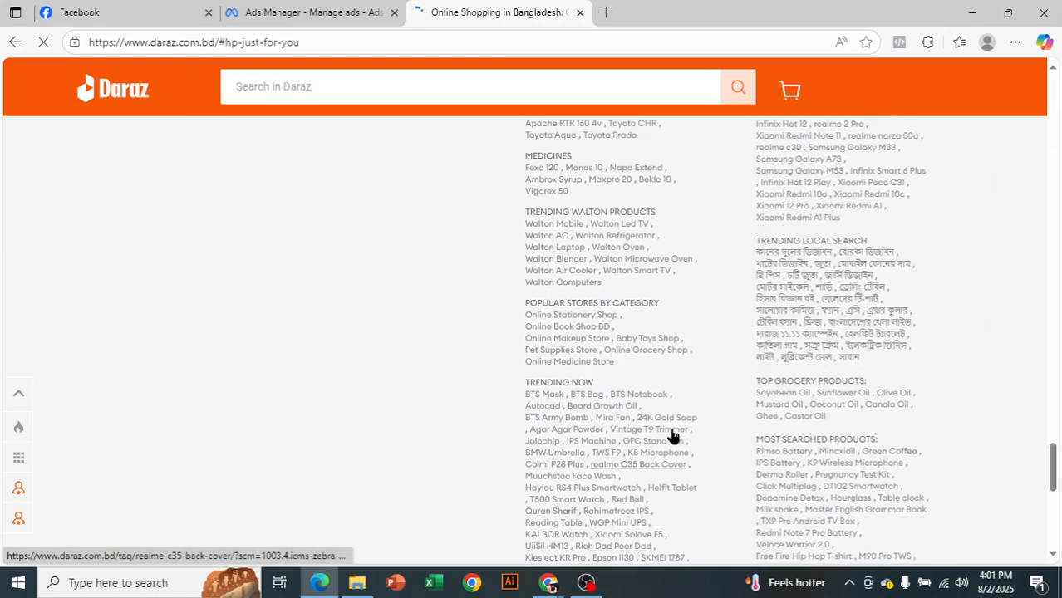
pyautogui.scroll(3, 672, 436)
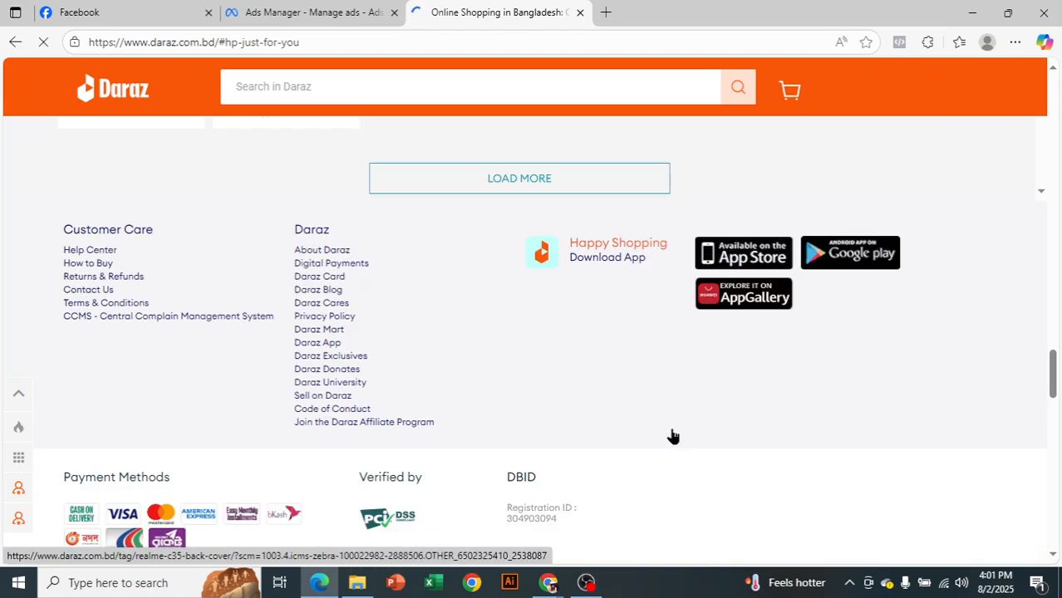
pyautogui.click(340, 323)
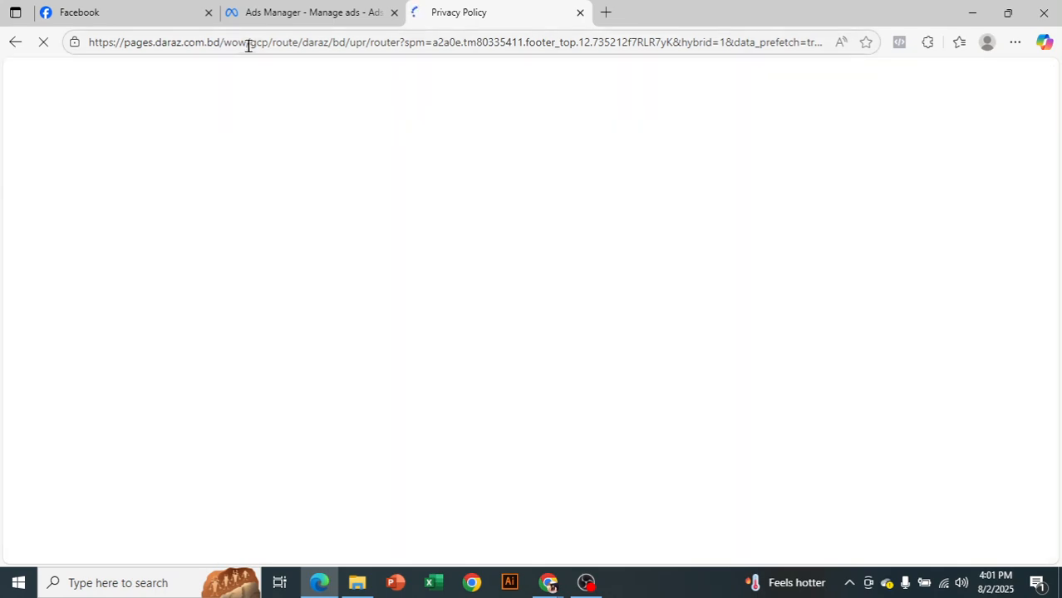
# Copy the web address of Daraz's Privacy Policy page and paste it as the form's privacy policy link in Ads Manager
pyautogui.click(250, 48)
pyautogui.rightClick(250, 48)
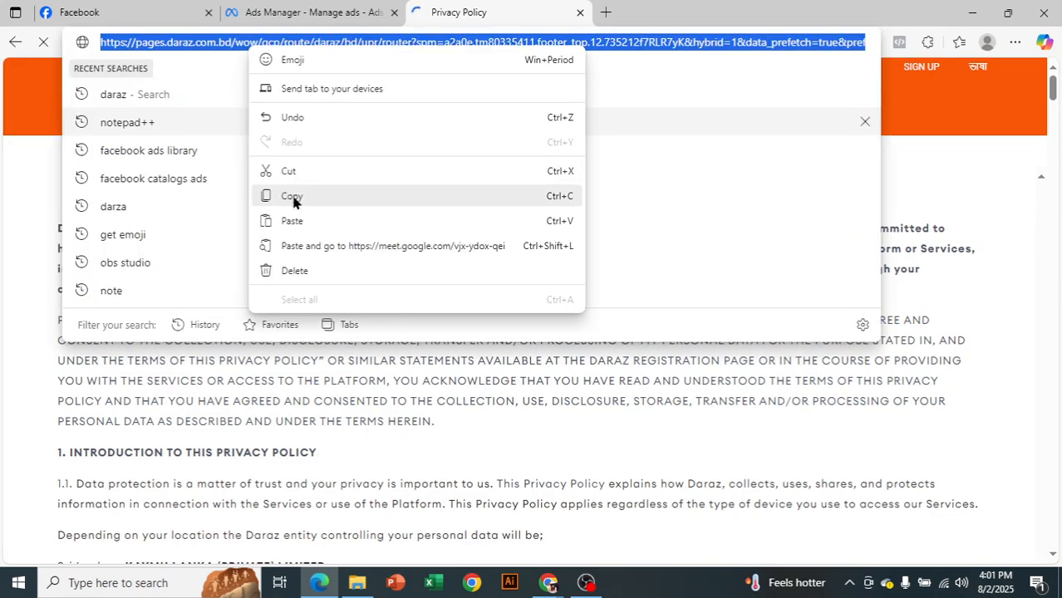
pyautogui.click(294, 200)
pyautogui.click(472, 440)
pyautogui.tripleClick(471, 441)
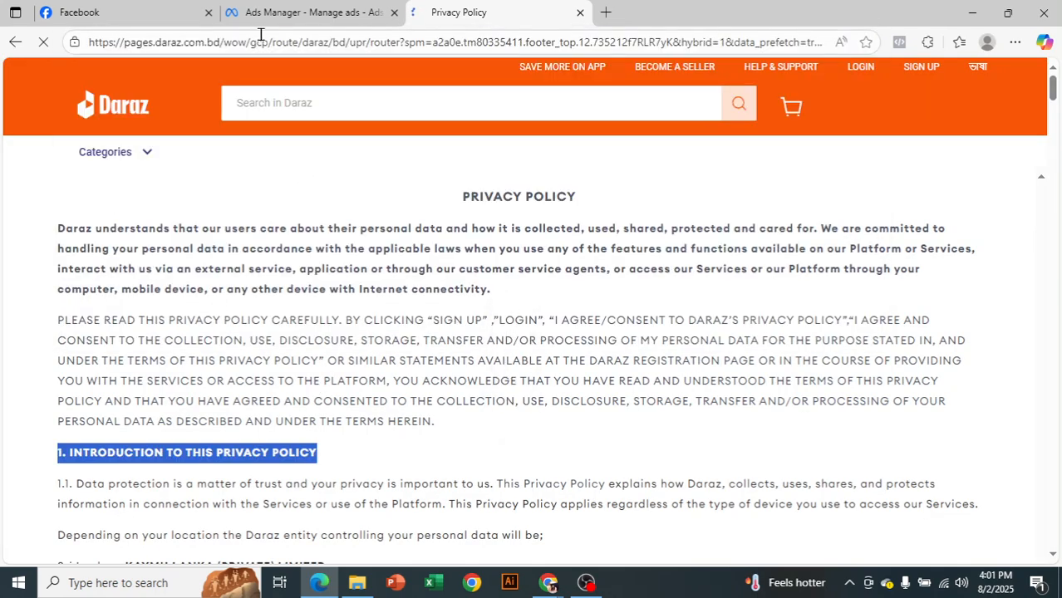
pyautogui.click(281, 10)
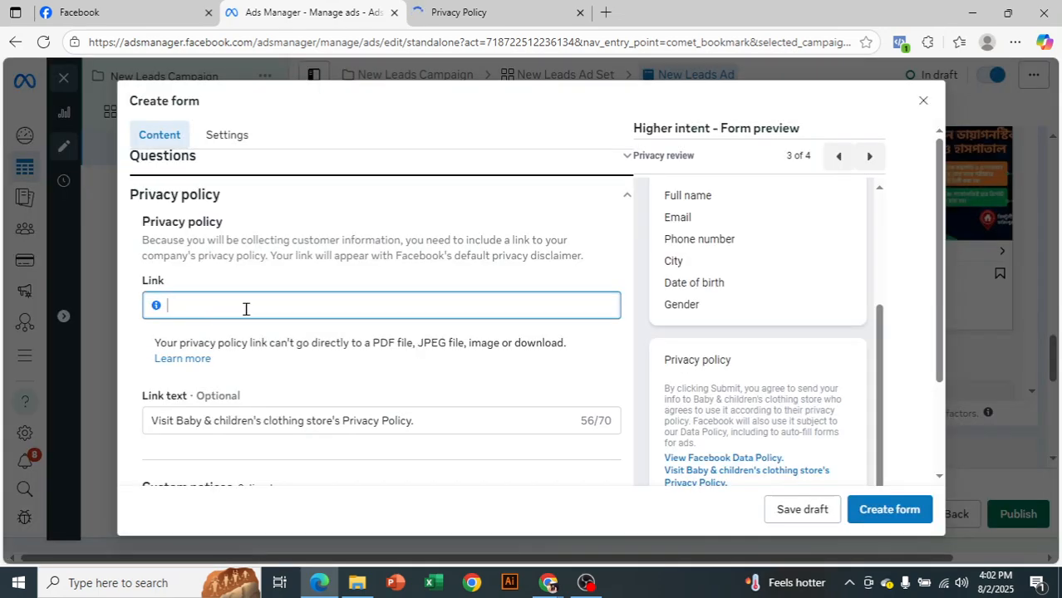
pyautogui.hotkey('ctrl', 'v')
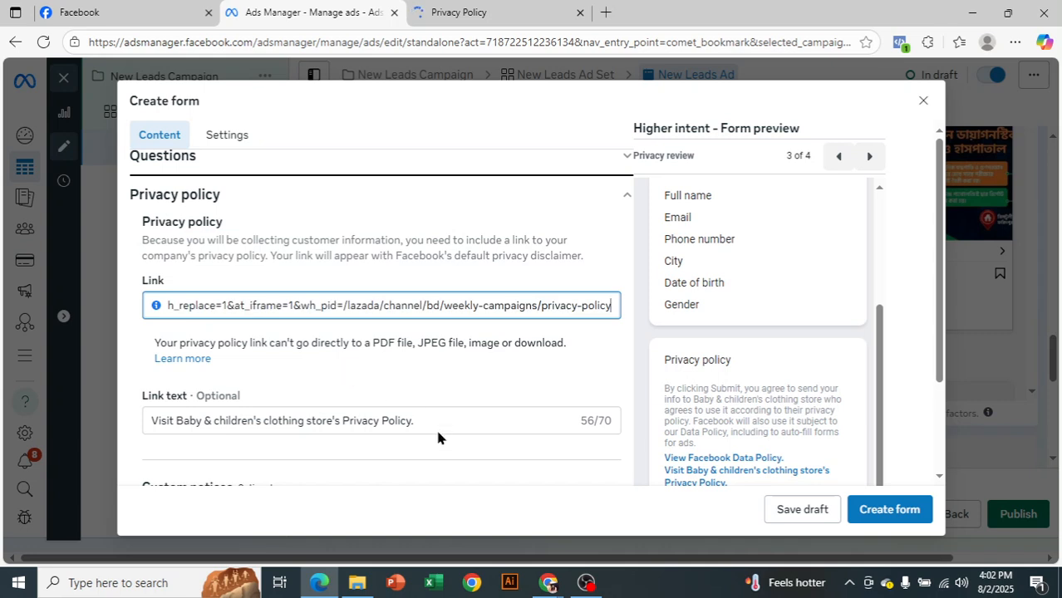
# Replace the privacy policy link text with "Privacy policy"
pyautogui.press('Tab')
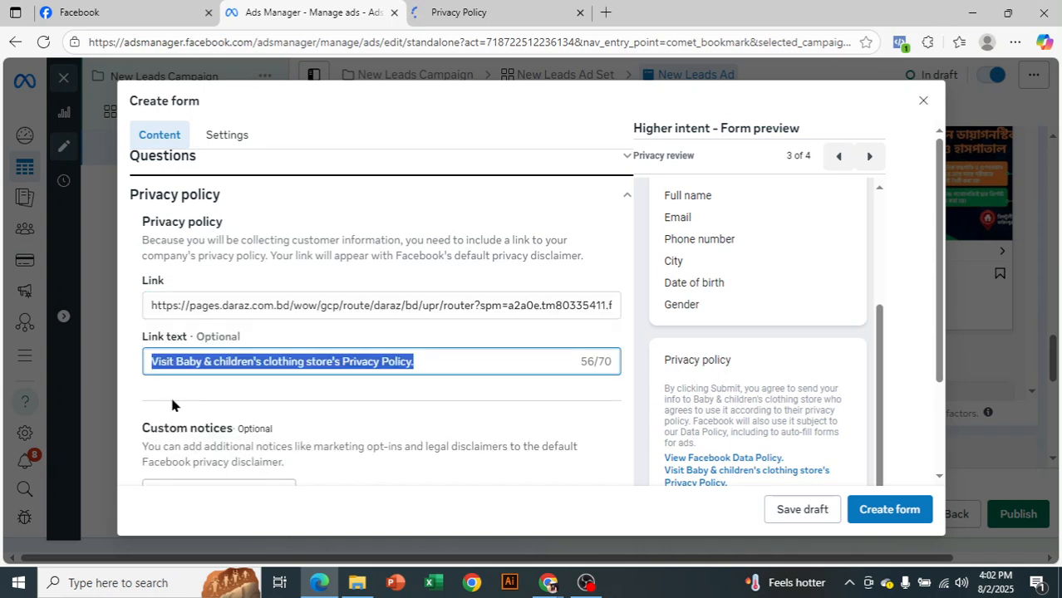
pyautogui.write('P')
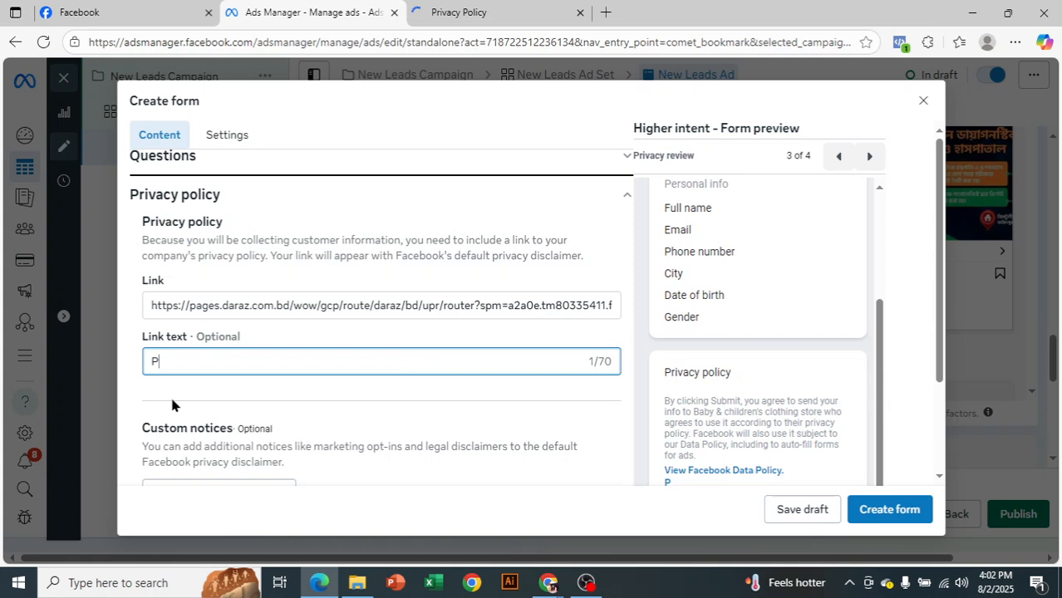
pyautogui.write('rivacy')
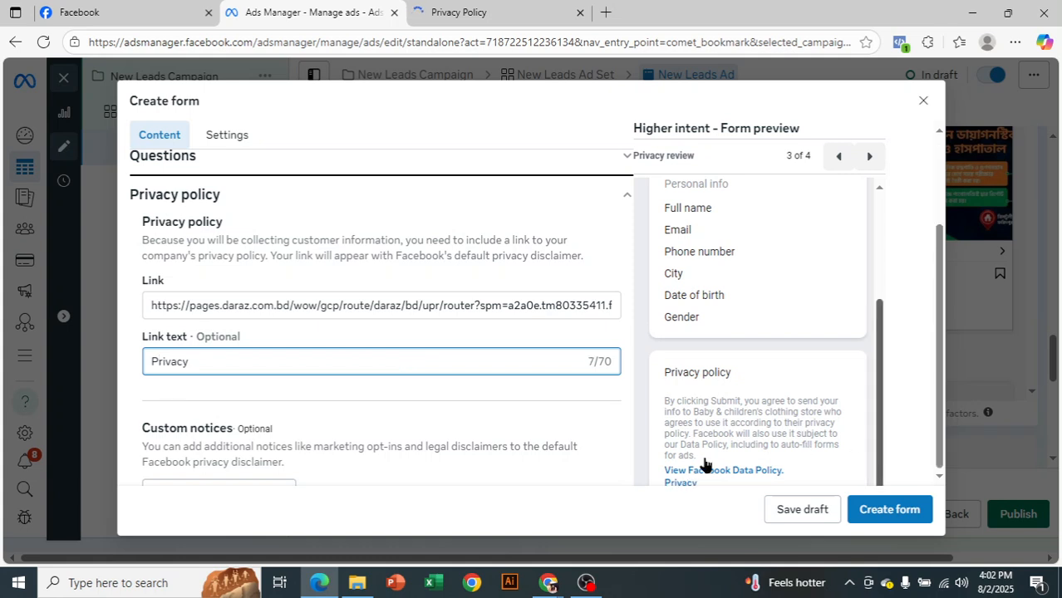
pyautogui.write(' policy')
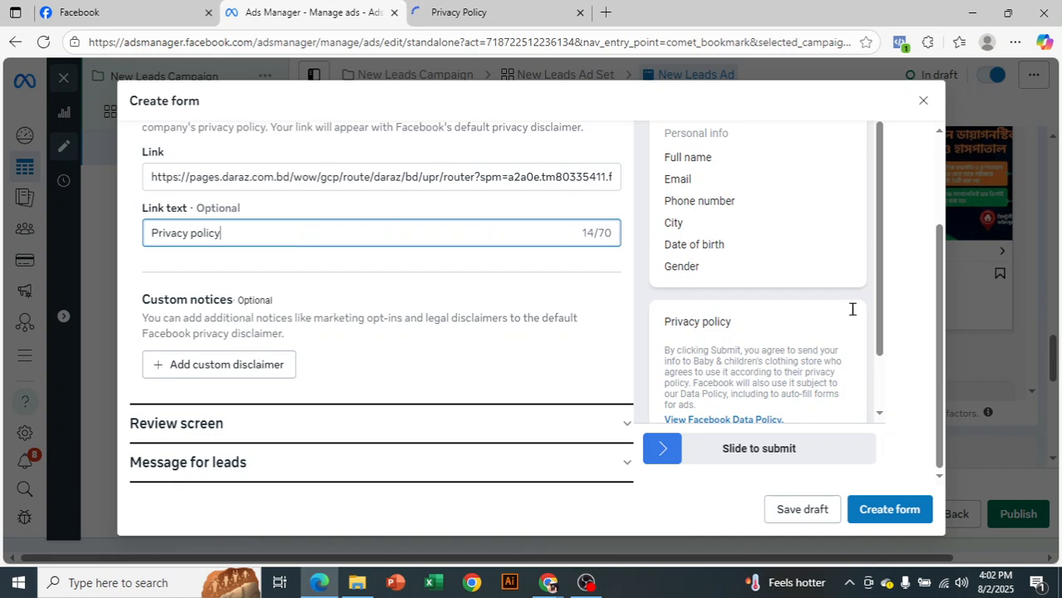
# Add a custom disclaimer titled "kkkkkkkkkkkkkkkkkkk" with a row of repeated k letters as its placeholder text
pyautogui.click(246, 366)
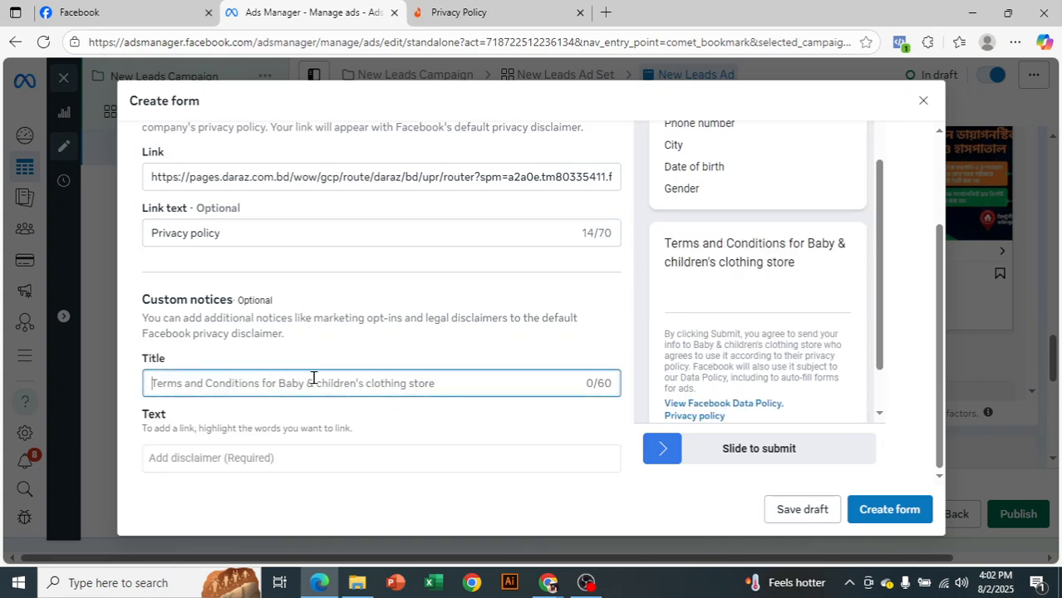
pyautogui.write('kkkkkkkkkkkkkkkkkkk')
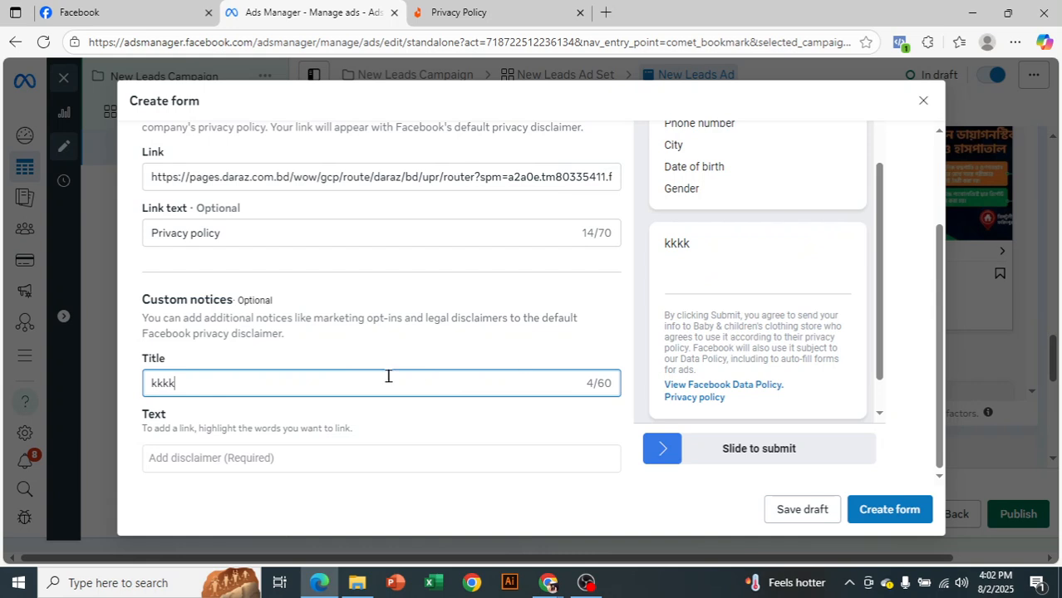
pyautogui.scroll(-1, 387, 376)
pyautogui.click(364, 384)
pyautogui.write('kkkk')
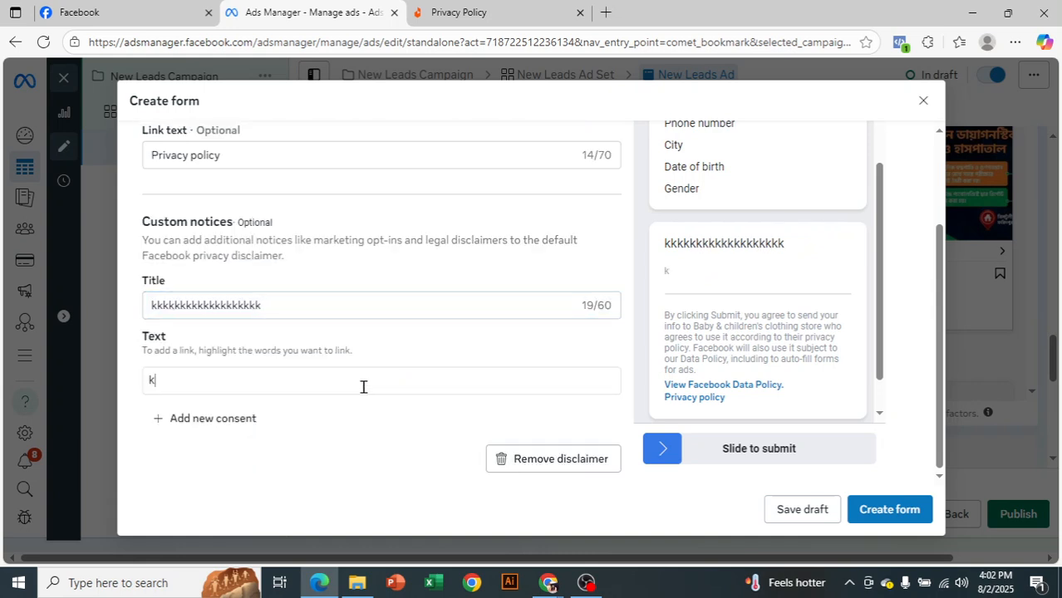
pyautogui.write('kkkkkkkkkkkkkkkkkkkkkkk')
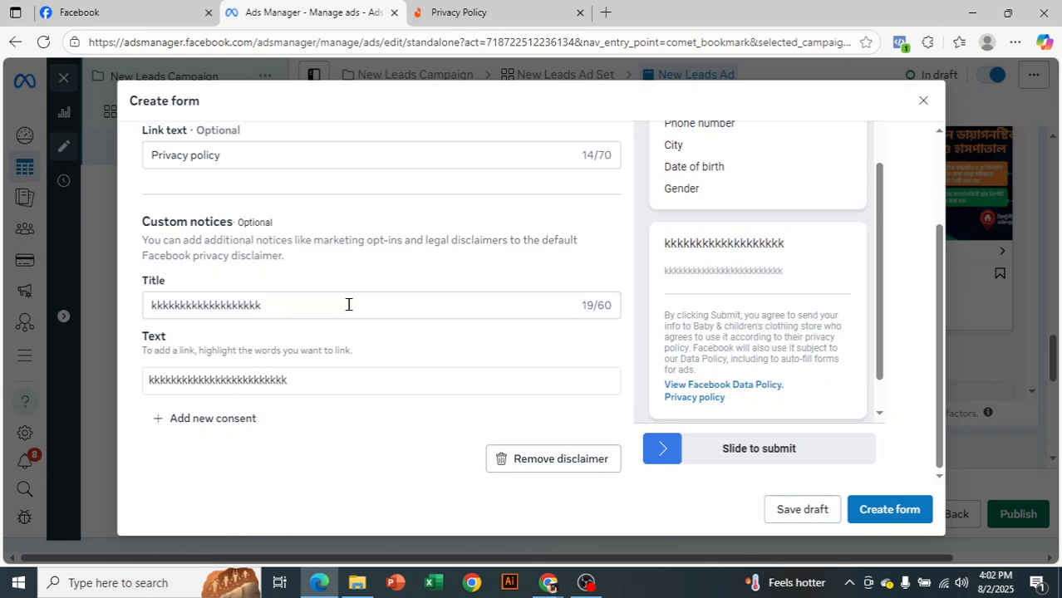
# Clear the custom disclaimer's title and text, and remove the disclaimer from the form
pyautogui.doubleClick(273, 308)
pyautogui.press('BackSpace')
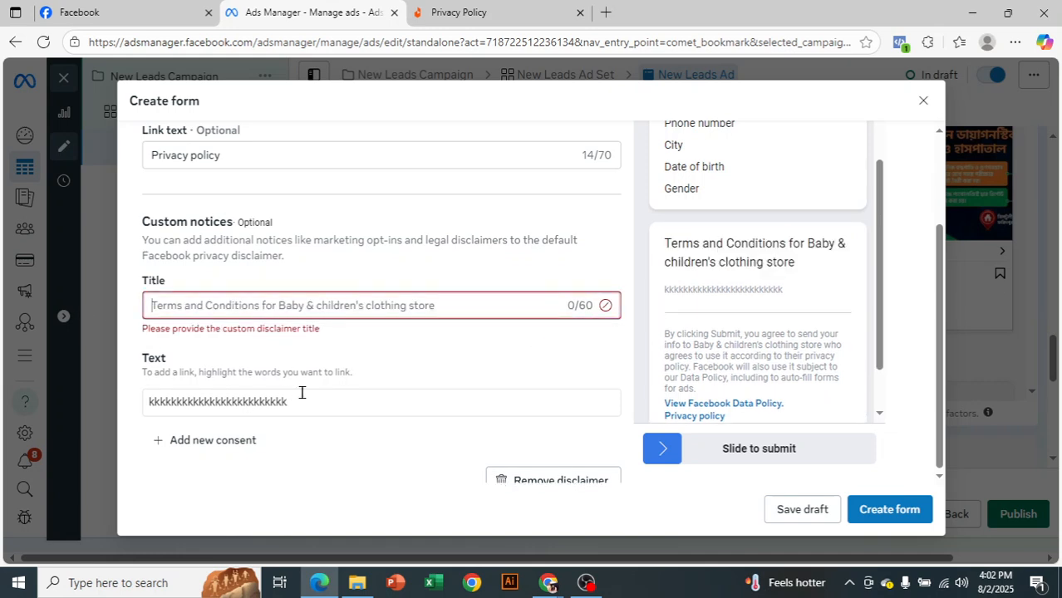
pyautogui.moveTo(320, 396); pyautogui.dragTo(138, 398)
pyautogui.press('BackSpace')
pyautogui.scroll(-1, 449, 387)
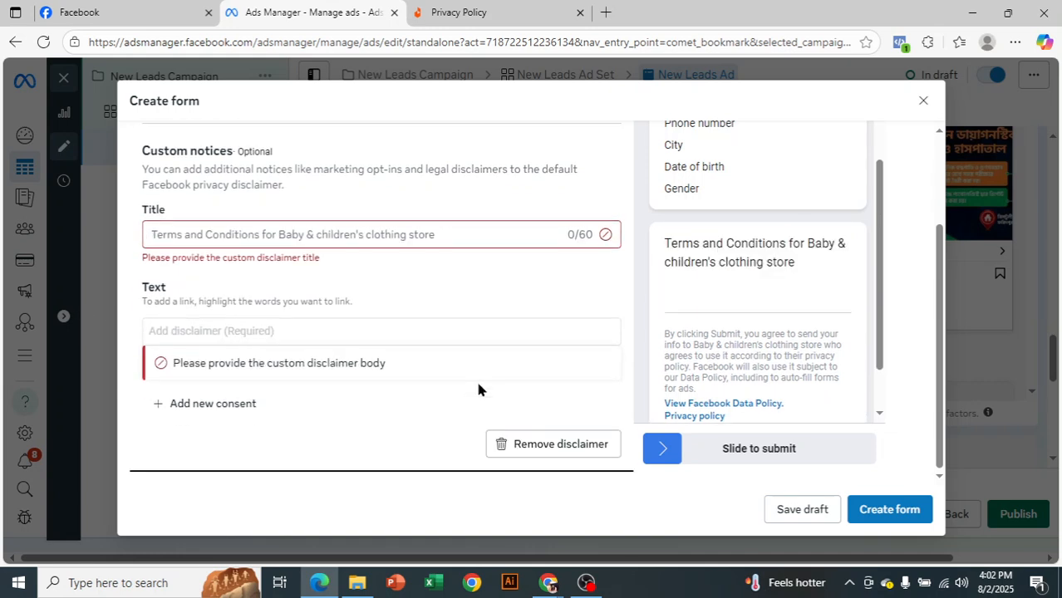
pyautogui.click(593, 440)
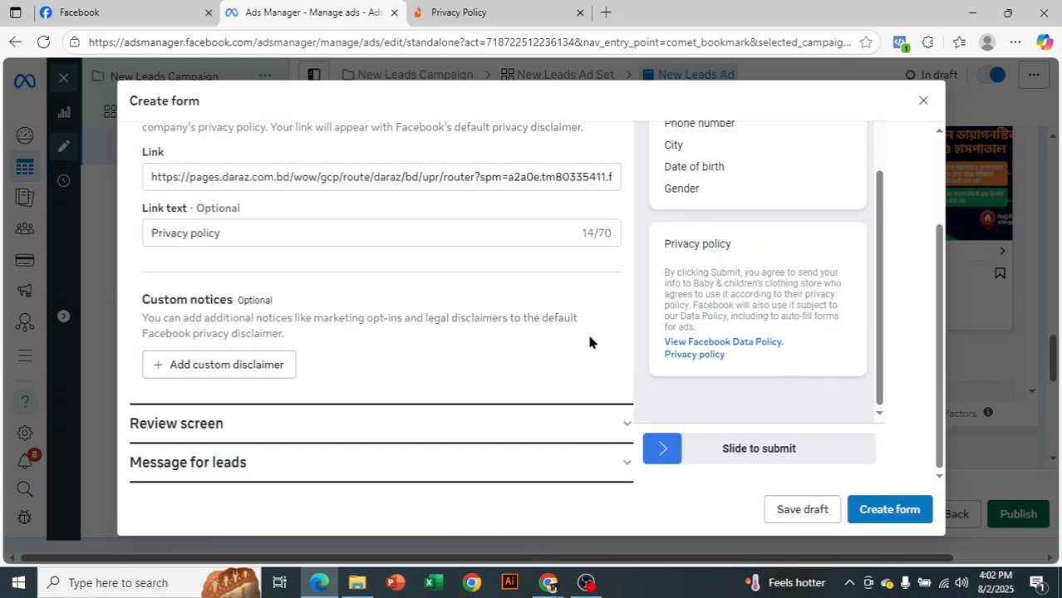
# Examine the Review screen section and page through the form preview to the Privacy review page
pyautogui.click(610, 425)
pyautogui.scroll(1, 611, 426)
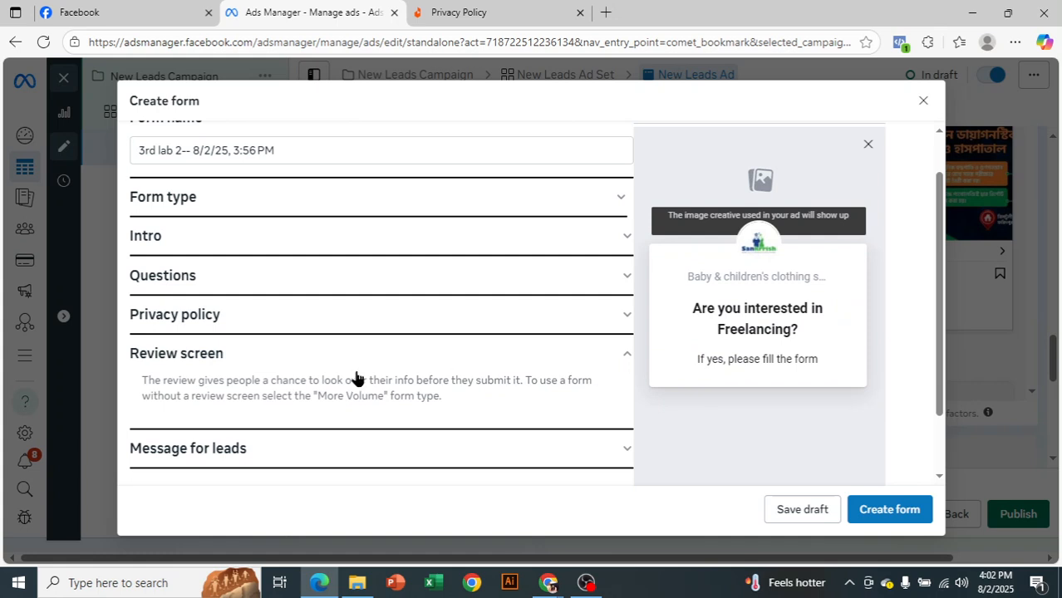
pyautogui.scroll(-1, 801, 351)
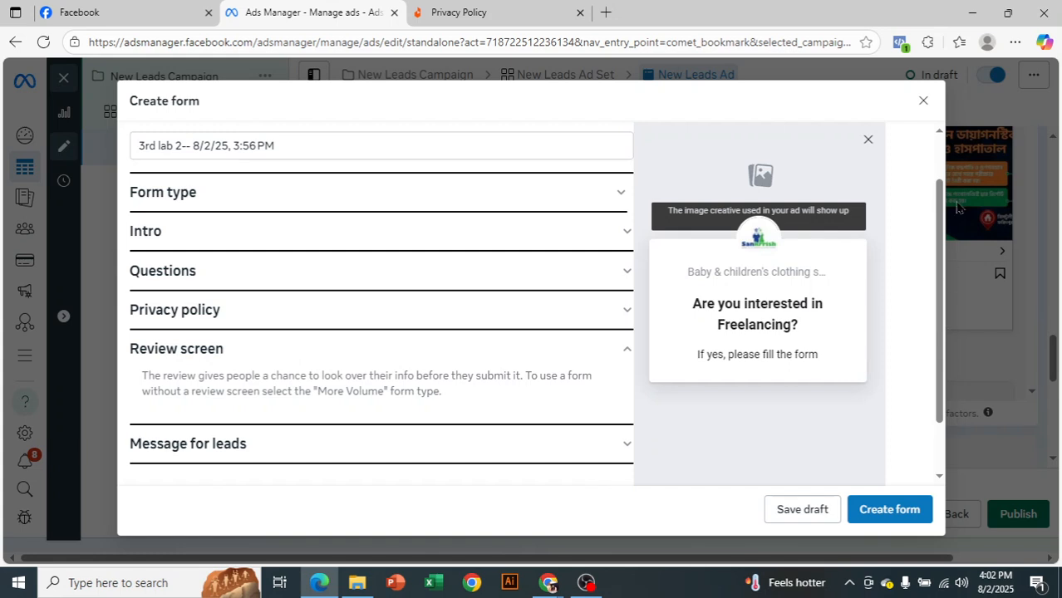
pyautogui.scroll(2, 944, 282)
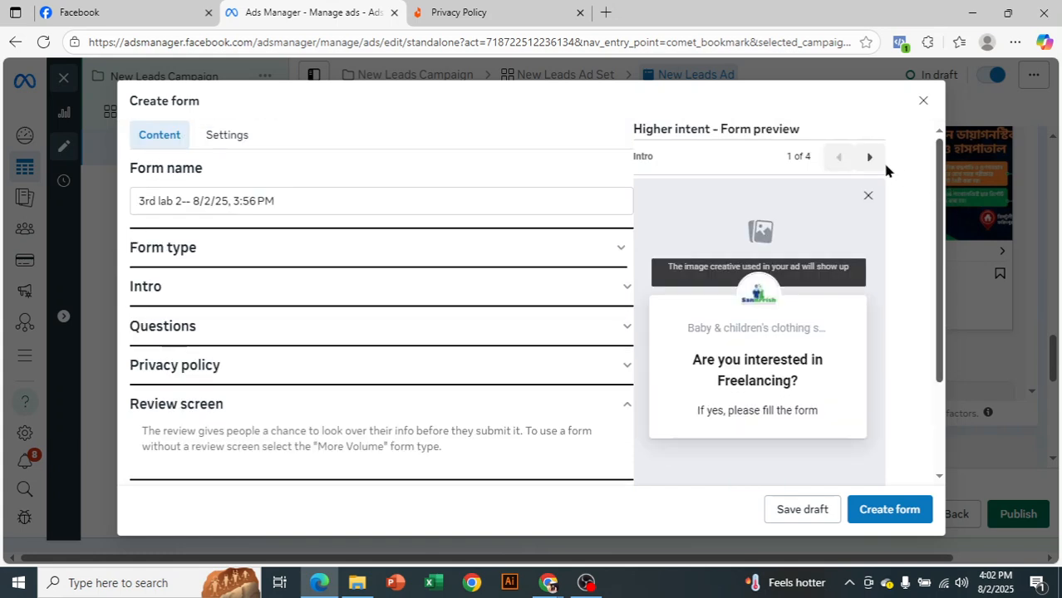
pyautogui.click(870, 158)
pyautogui.click(871, 158)
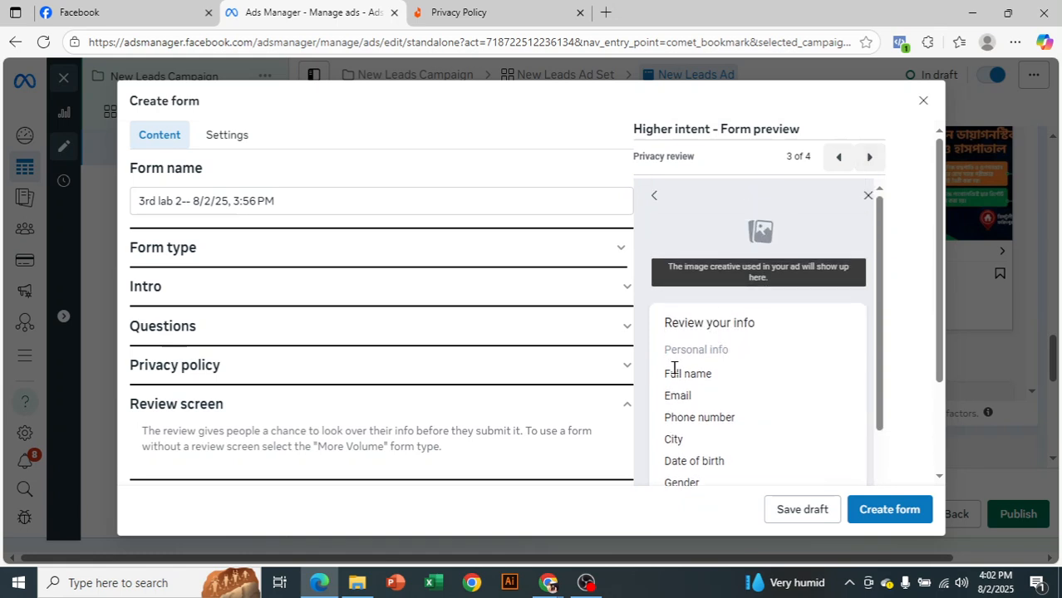
pyautogui.scroll(-1, 753, 398)
pyautogui.scroll(-1, 796, 400)
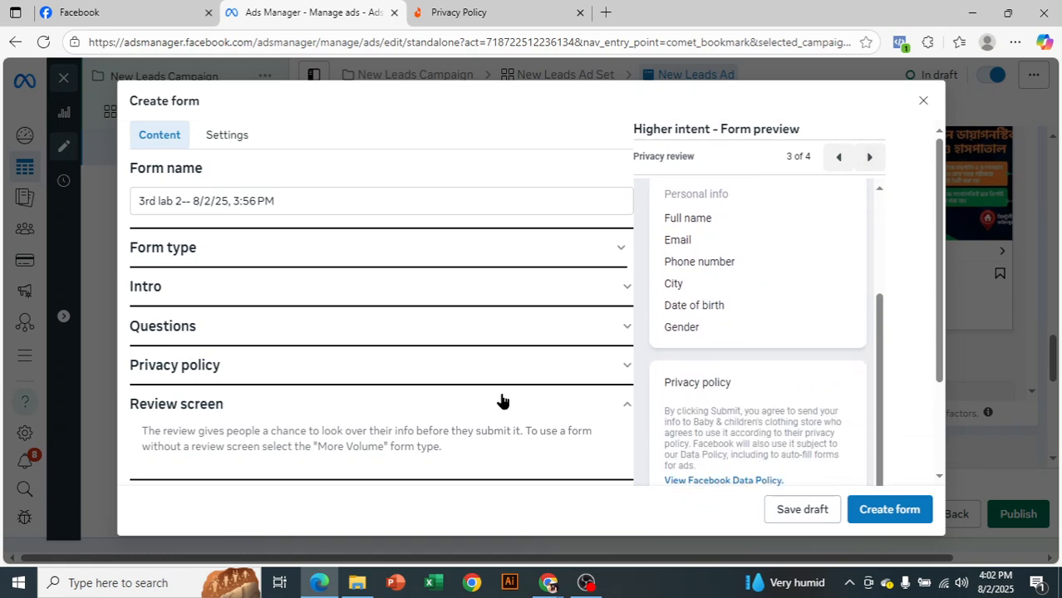
pyautogui.scroll(-2, 501, 399)
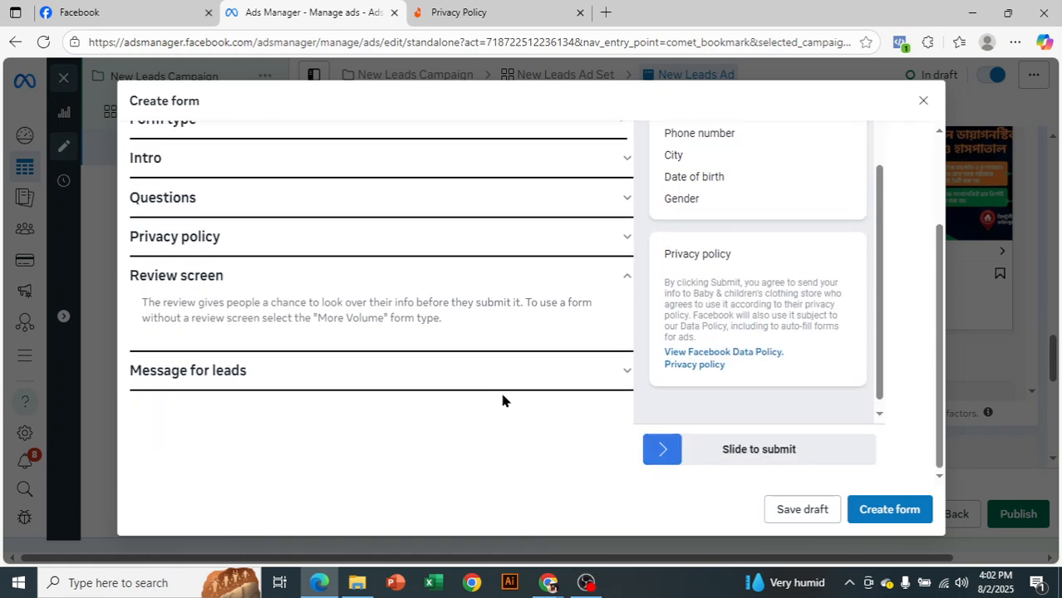
# Replace the headline of the message for leads with "Thank you very much !"
pyautogui.click(613, 379)
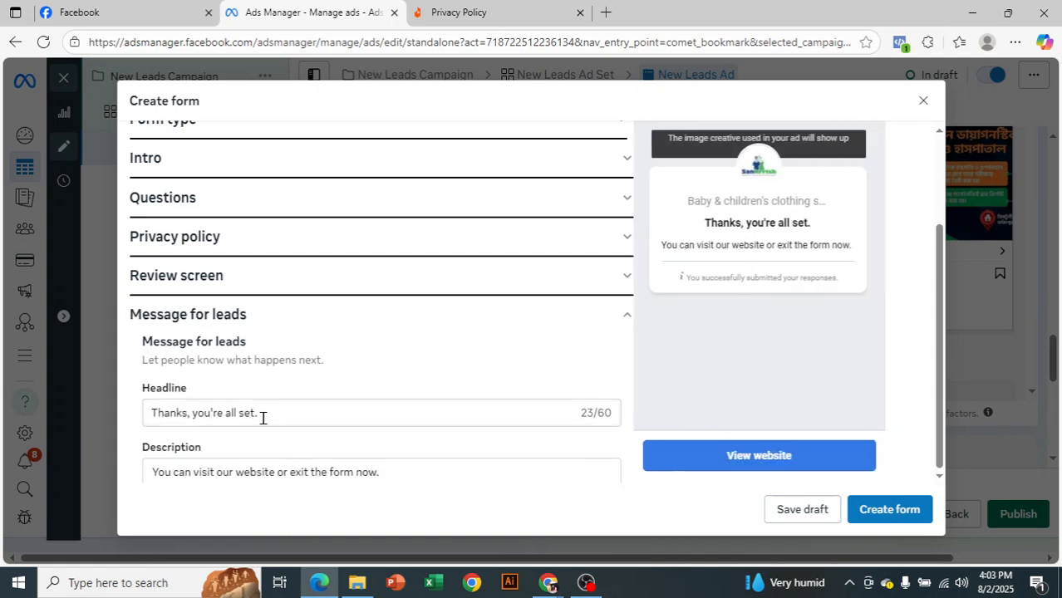
pyautogui.moveTo(270, 418); pyautogui.dragTo(140, 412)
pyautogui.press('BackSpace')
pyautogui.write('Thank yo')
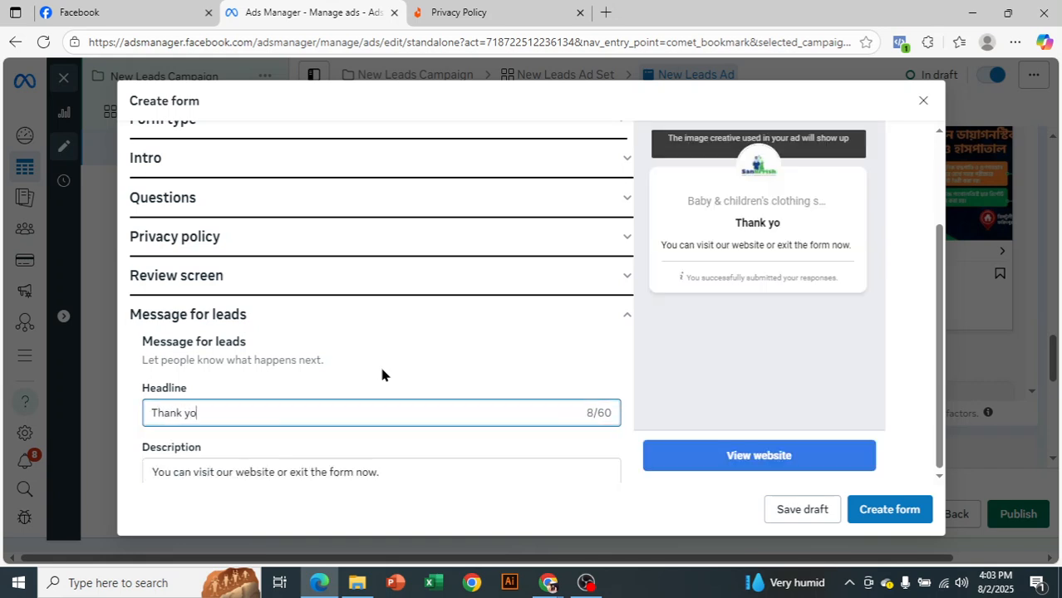
pyautogui.write('u very m')
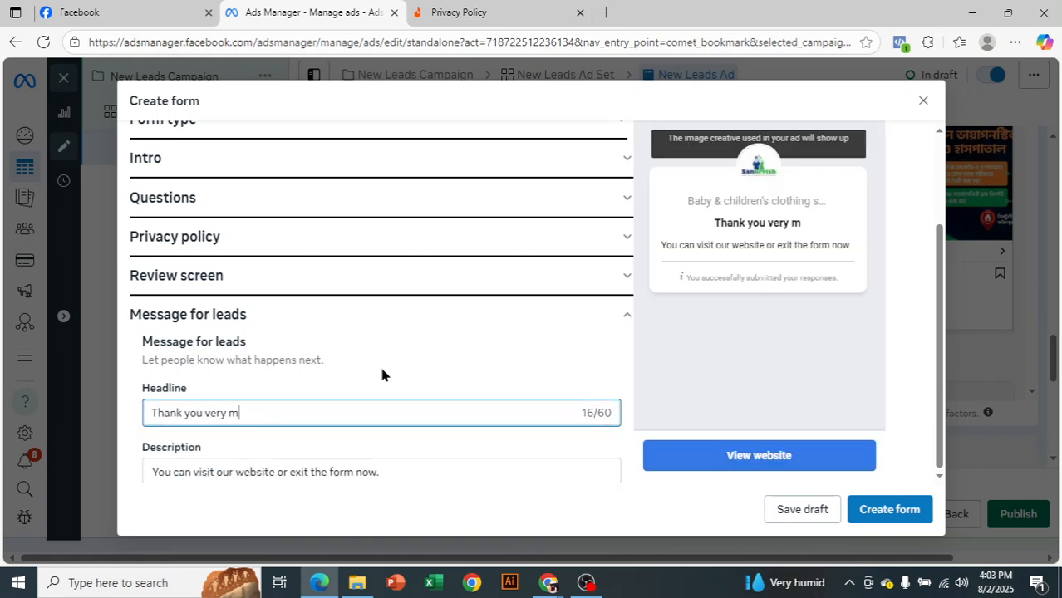
pyautogui.write('uch !')
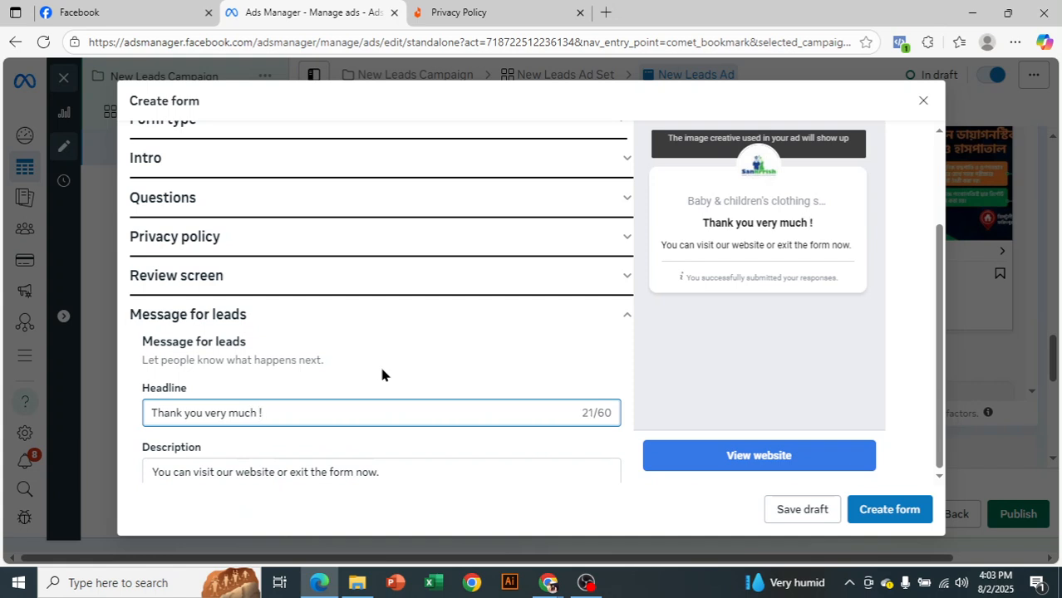
# Change the call to action text in the message for leads to "Visit website"
pyautogui.scroll(-2, 338, 395)
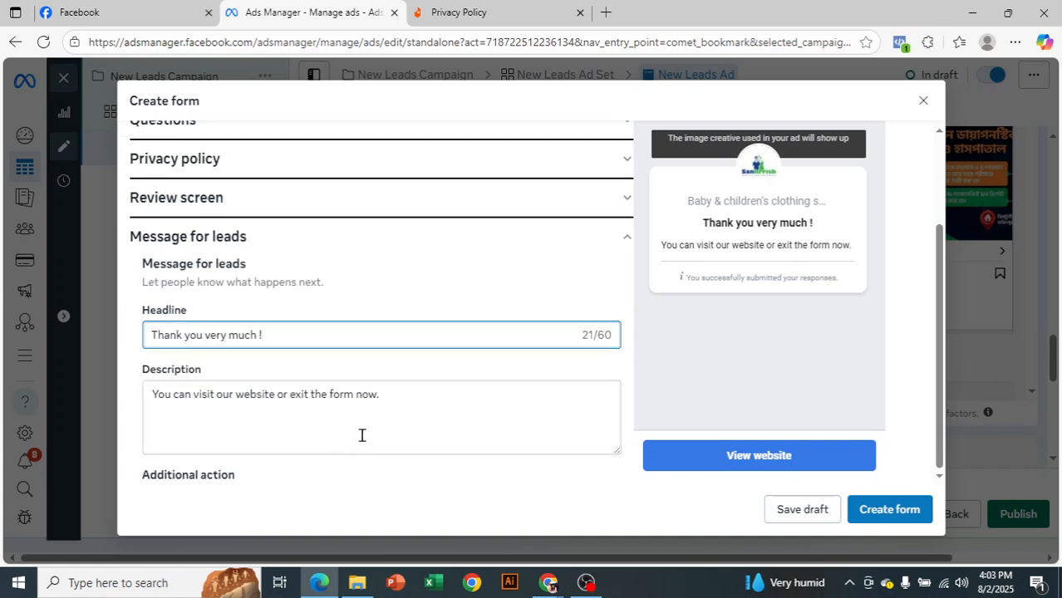
pyautogui.scroll(-1, 341, 434)
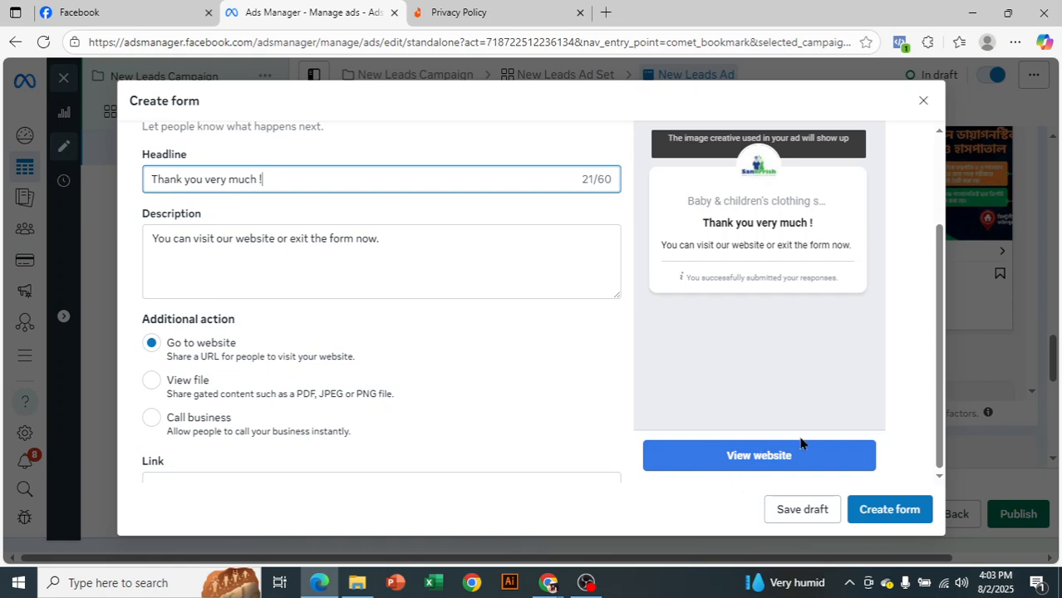
pyautogui.scroll(-2, 265, 368)
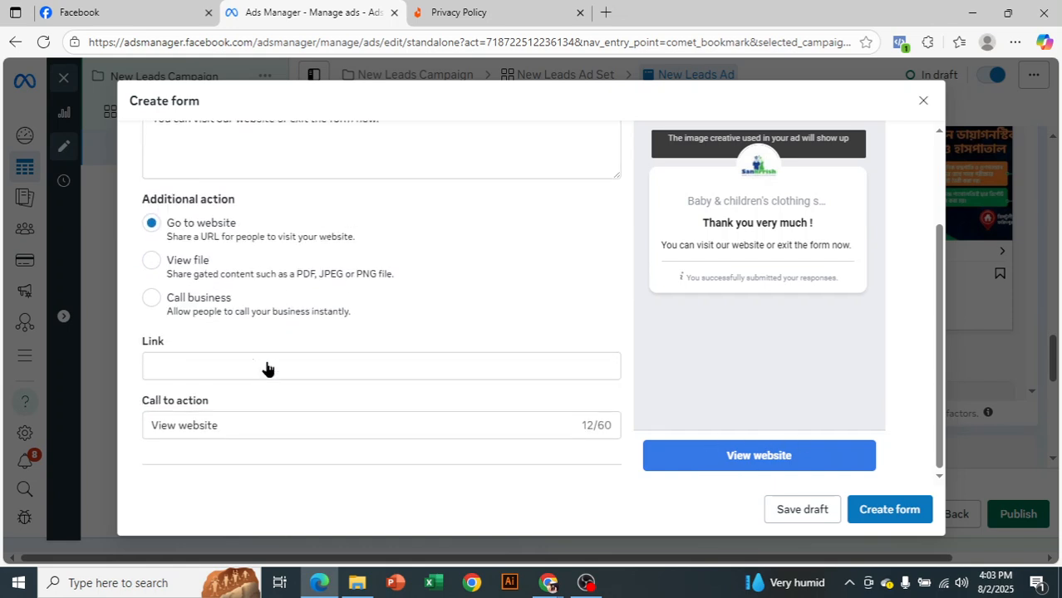
pyautogui.click(210, 327)
pyautogui.scroll(-1, 303, 356)
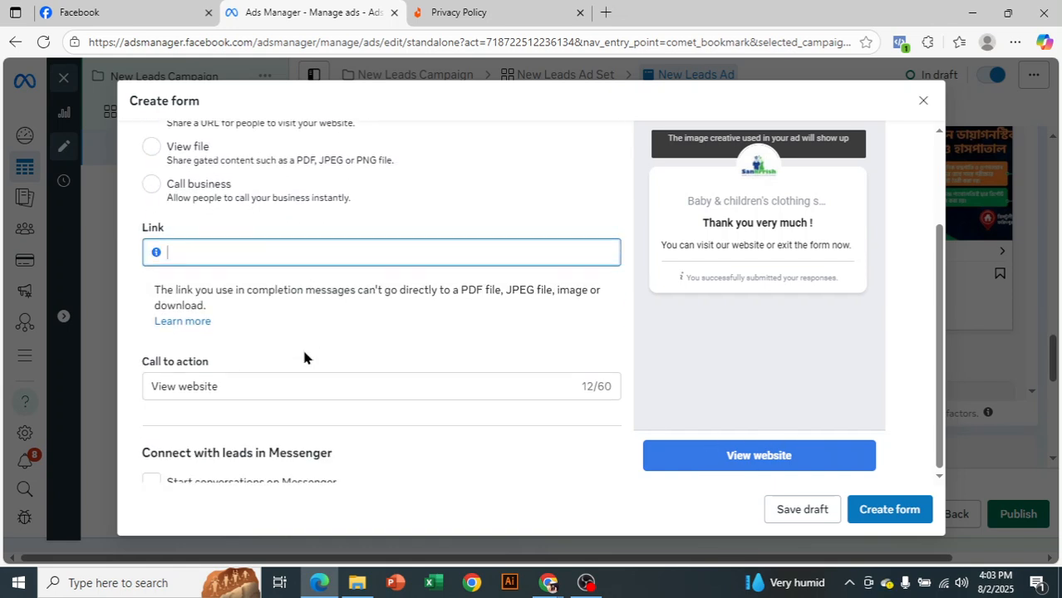
pyautogui.doubleClick(178, 388)
pyautogui.press('BackSpace')
pyautogui.write('Visit website')
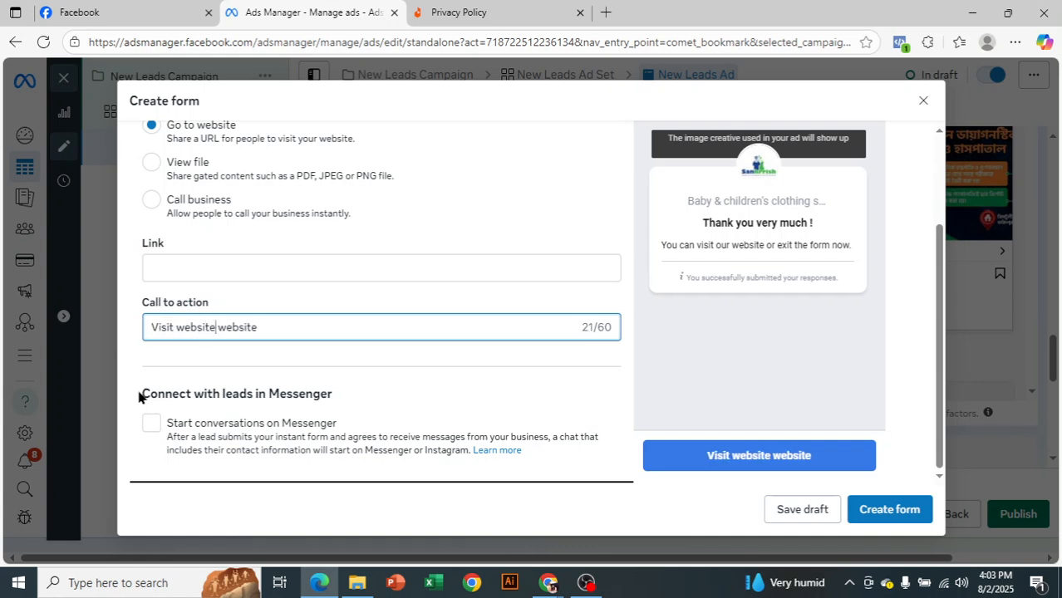
pyautogui.moveTo(216, 327); pyautogui.dragTo(272, 339)
pyautogui.press('BackSpace')
# Switch the additional action to Call business and view the country codes available for the phone number
pyautogui.scroll(1, 256, 332)
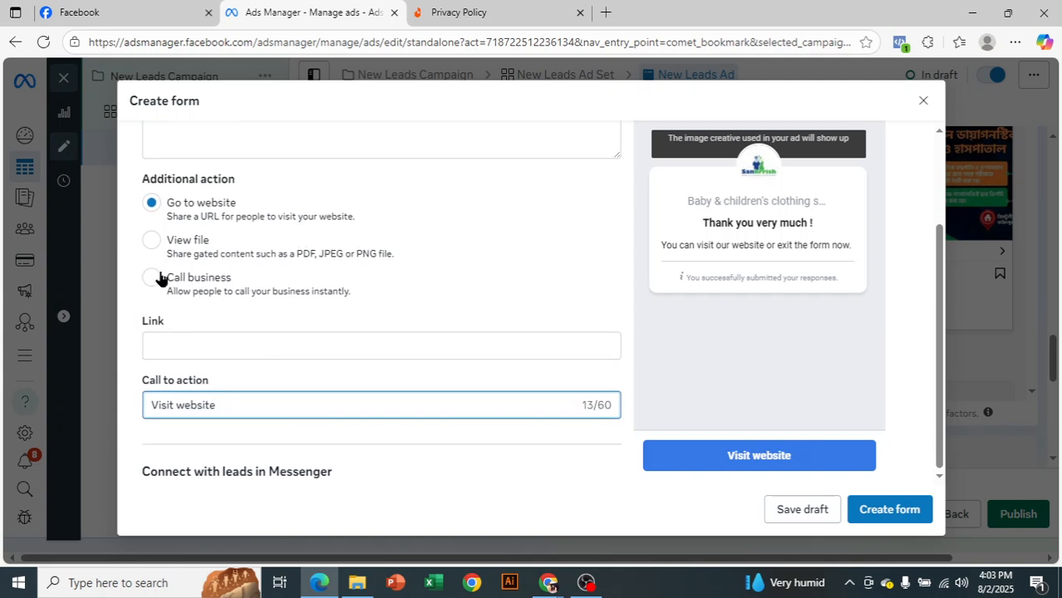
pyautogui.click(158, 278)
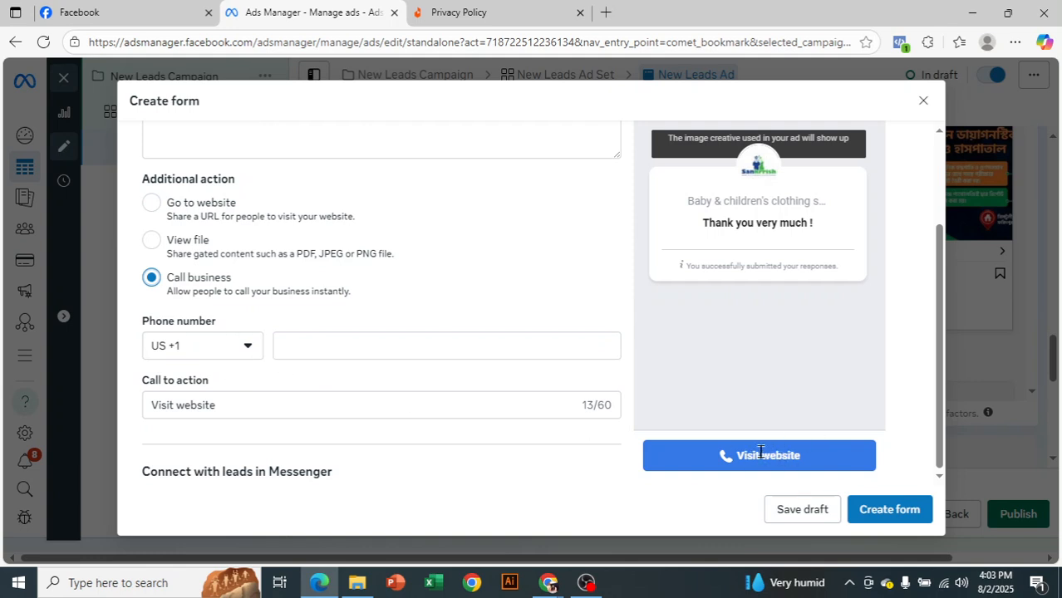
pyautogui.click(220, 359)
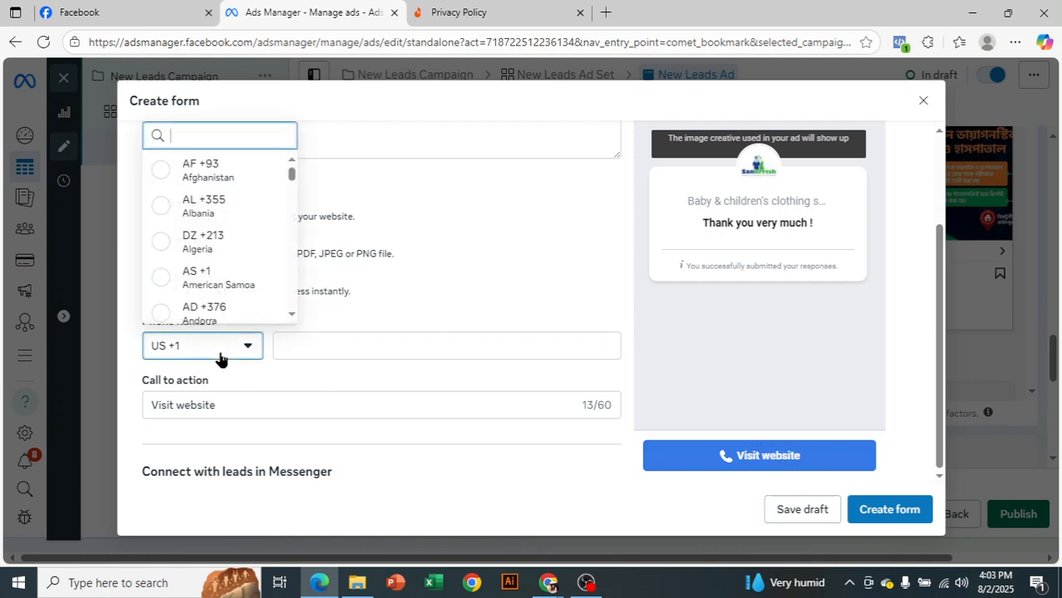
pyautogui.click(470, 297)
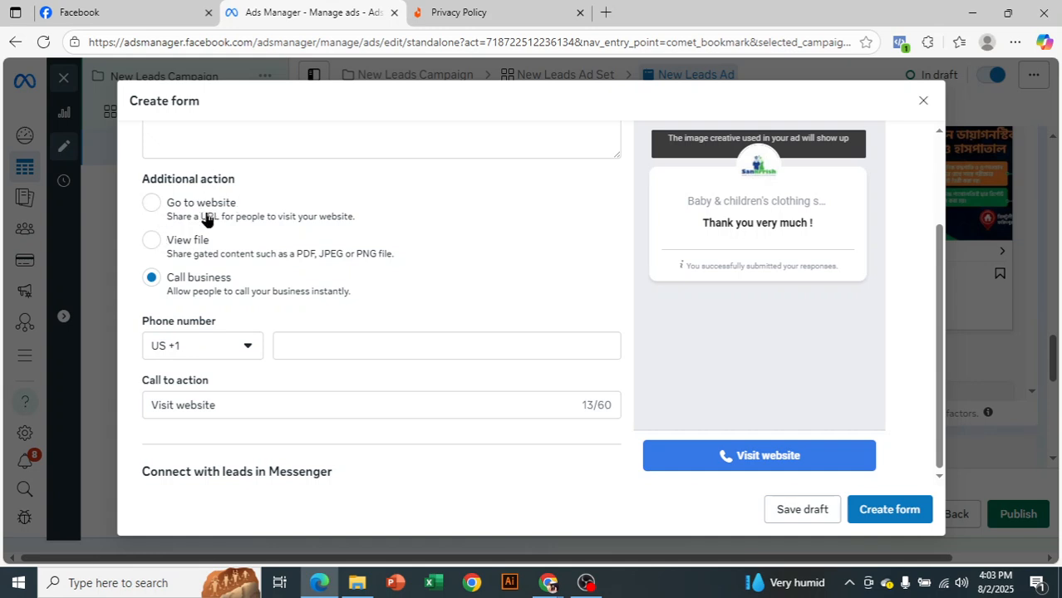
# Review the message for leads settings and return the form preview to its Intro page
pyautogui.scroll(-1, 374, 328)
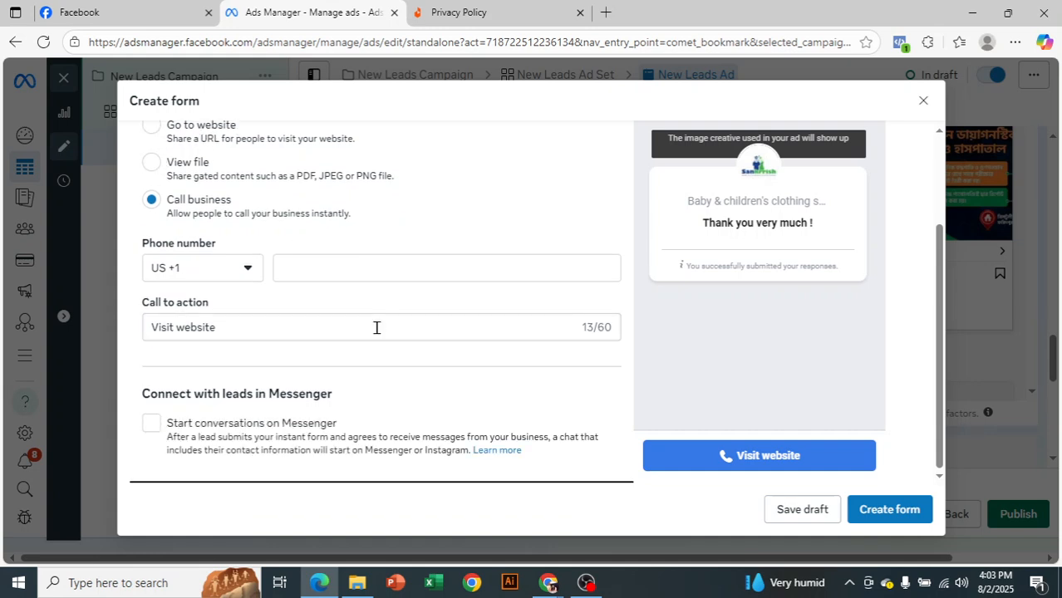
pyautogui.scroll(3, 376, 327)
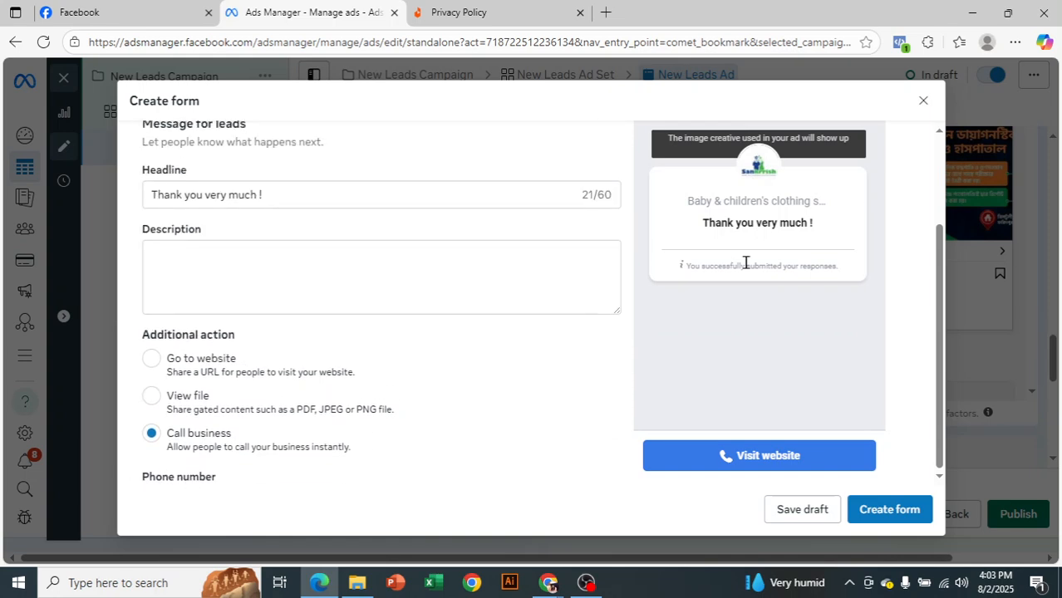
pyautogui.scroll(2, 751, 273)
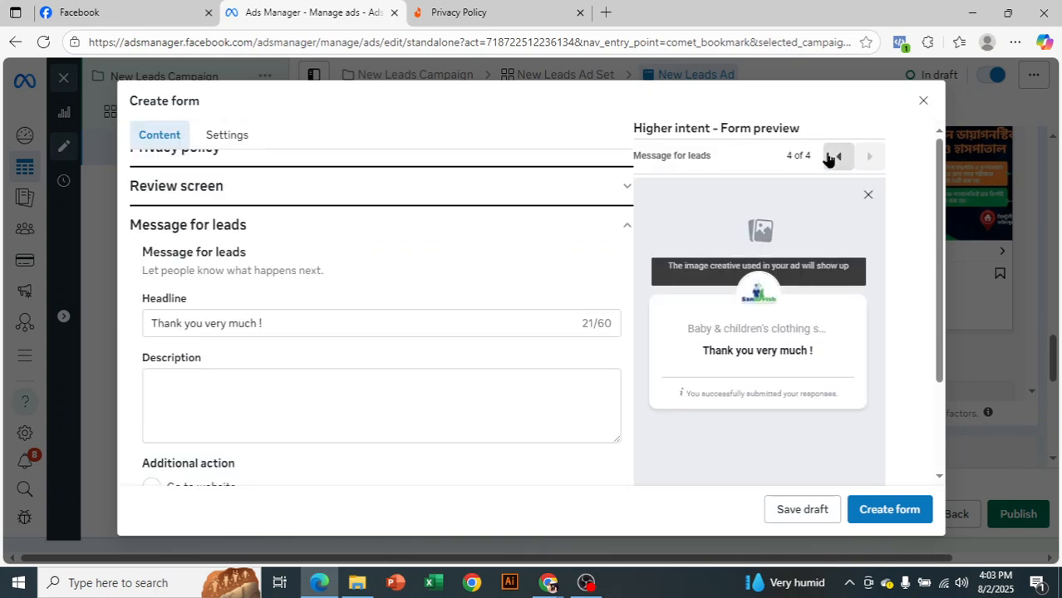
pyautogui.click(830, 157)
pyautogui.click(830, 157)
pyautogui.click(830, 157)
pyautogui.scroll(3, 352, 293)
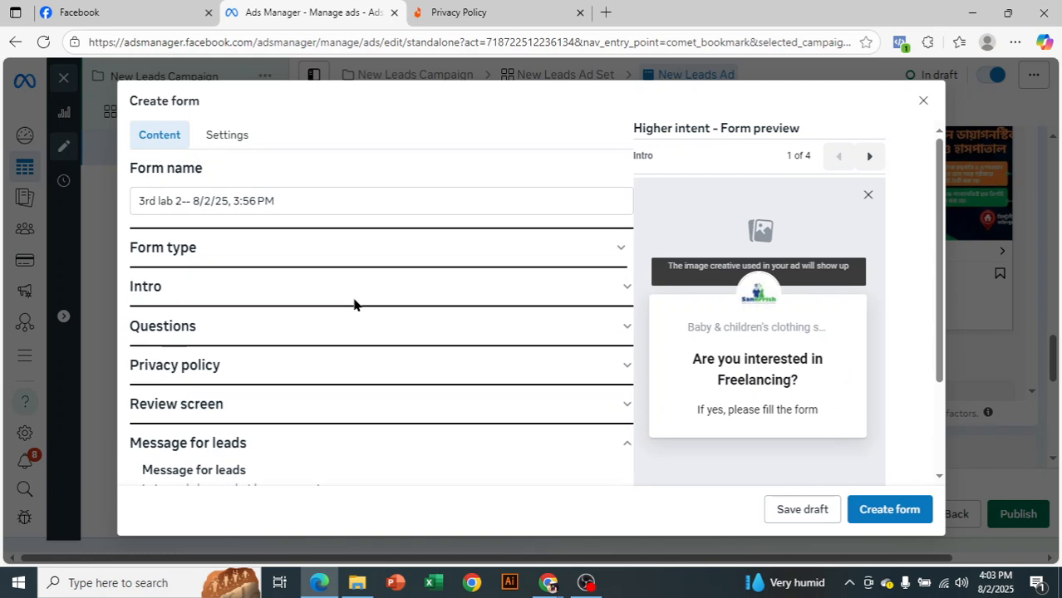
# Add a multiple choice custom question in the form's Questions section
pyautogui.click(573, 334)
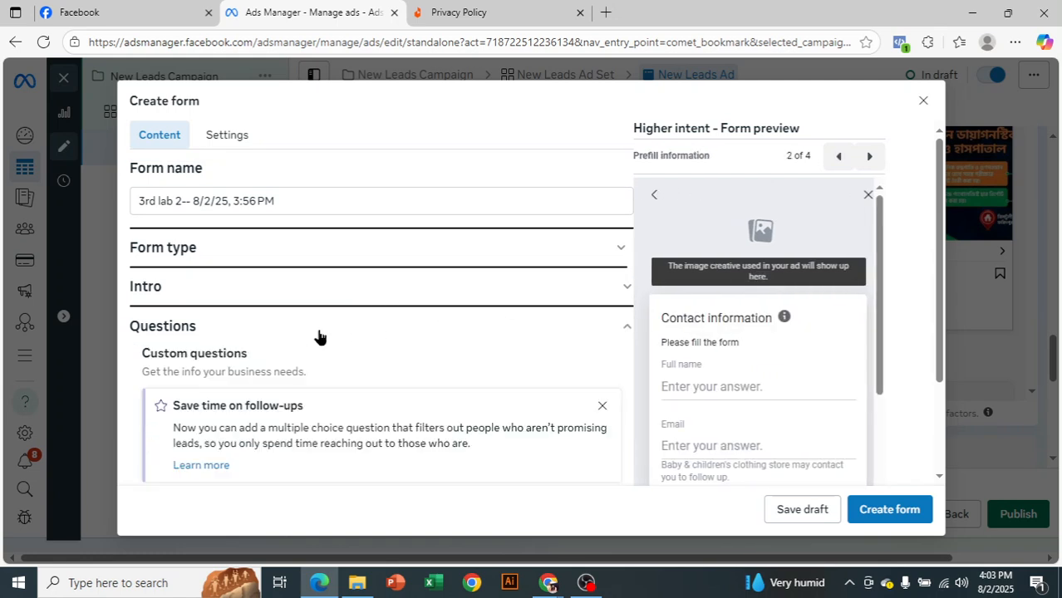
pyautogui.scroll(-1, 456, 347)
pyautogui.scroll(-1, 216, 275)
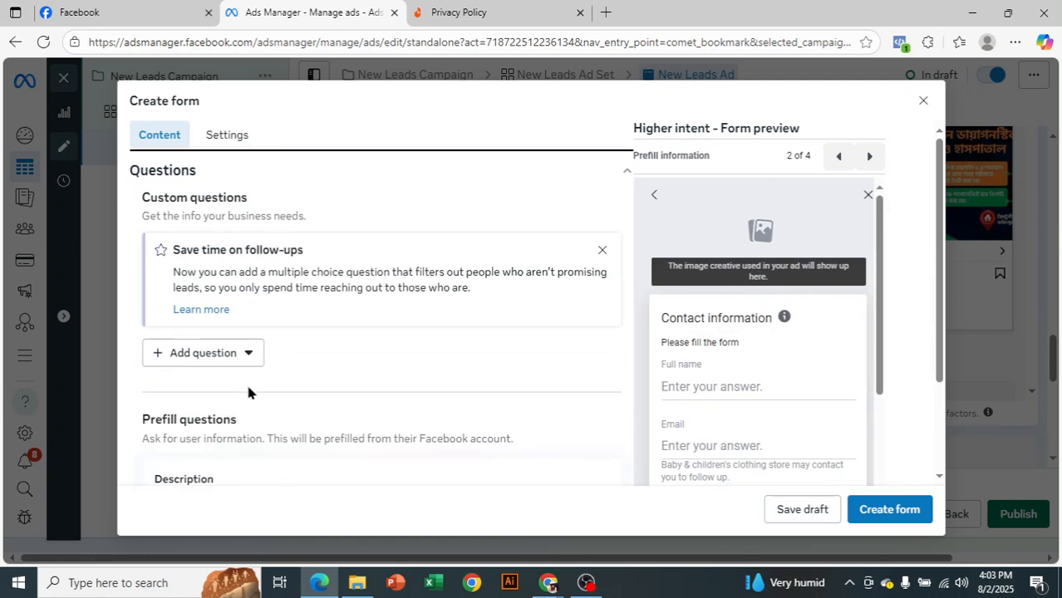
pyautogui.click(220, 352)
pyautogui.click(260, 407)
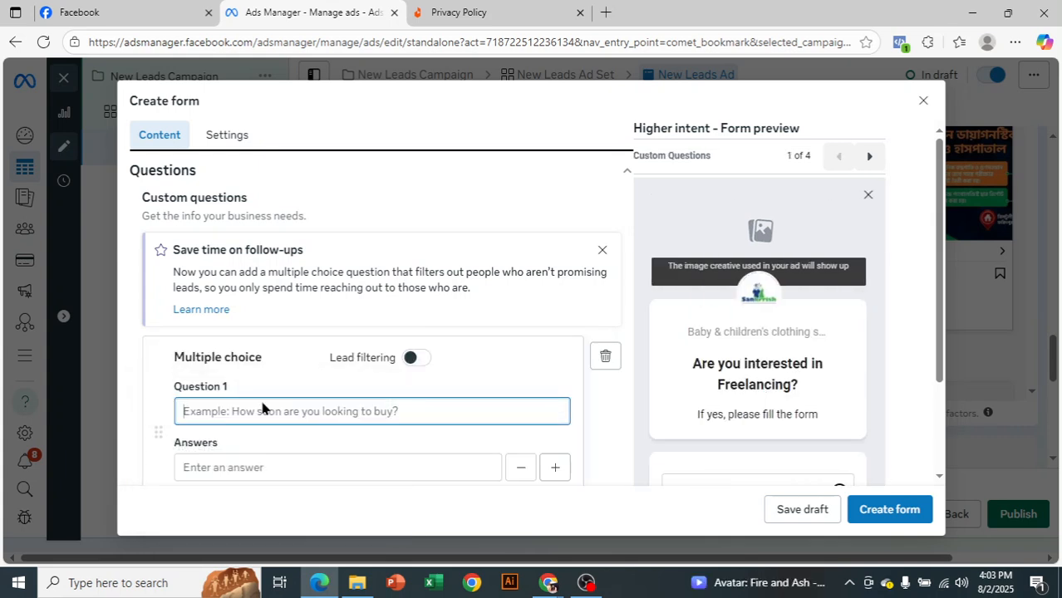
# Enter "Have you any internet connectuion?" as the text of question 1
pyautogui.scroll(-1, 473, 409)
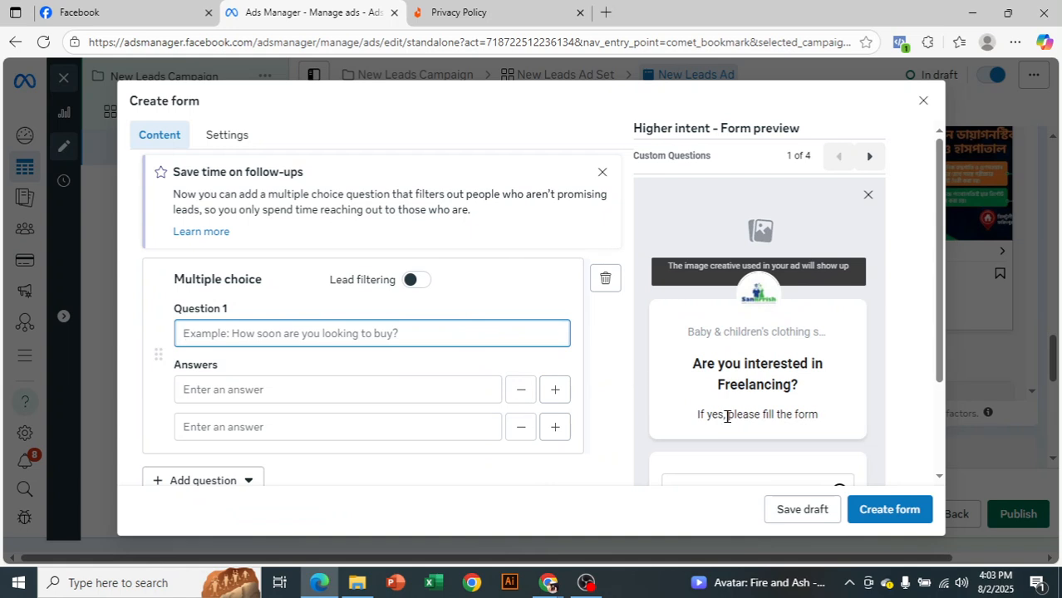
pyautogui.write('Hav')
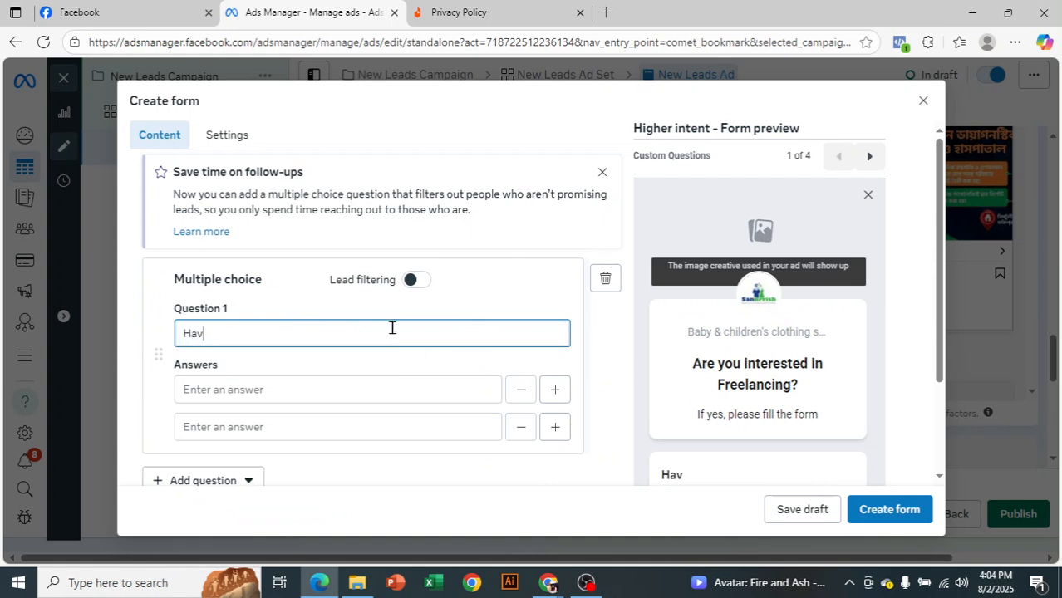
pyautogui.write('e you any')
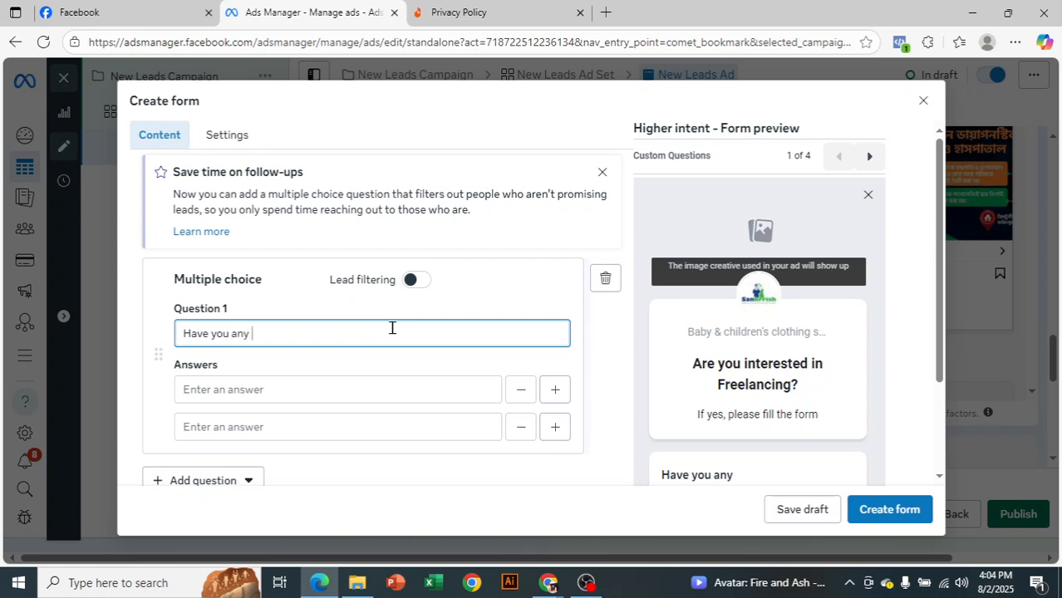
pyautogui.write(' internet connectuion?')
pyautogui.scroll(1, 360, 381)
pyautogui.scroll(-1, 360, 381)
# Fill in "Yes" and "No" as the two answers to the internet connection question
pyautogui.click(364, 385)
pyautogui.write('Yes')
pyautogui.click(381, 423)
pyautogui.write('N')
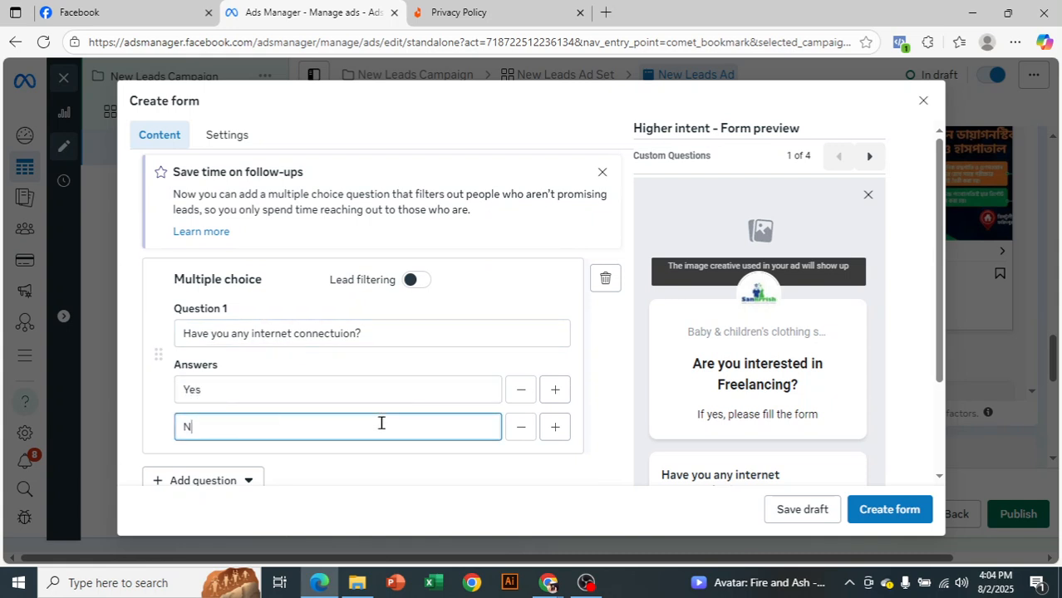
pyautogui.click(494, 348)
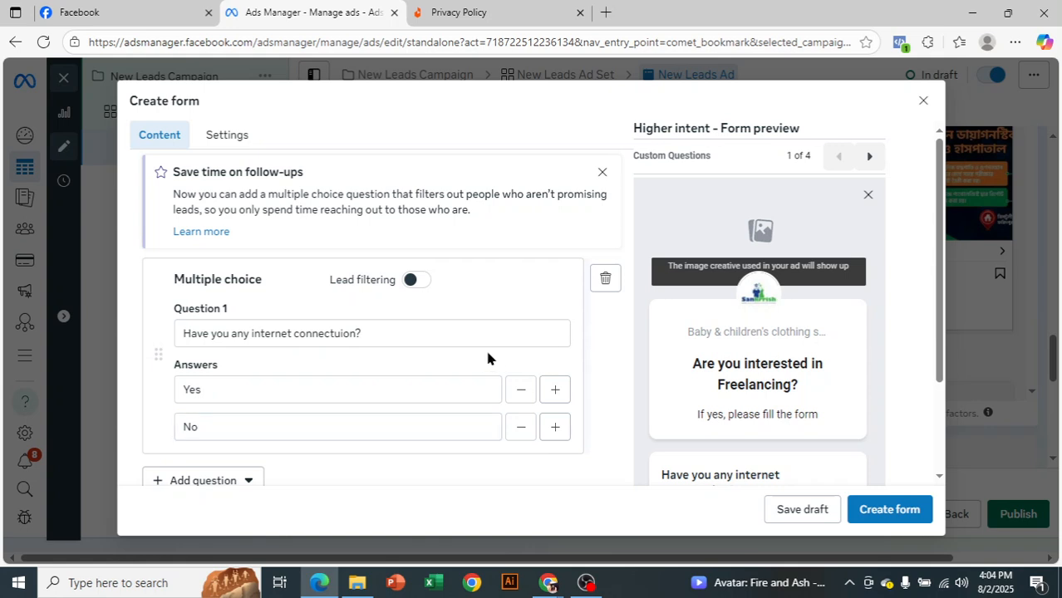
# Add a second multiple choice question with the text "Have you any laptop or desktop?"
pyautogui.scroll(-1, 442, 332)
pyautogui.click(237, 402)
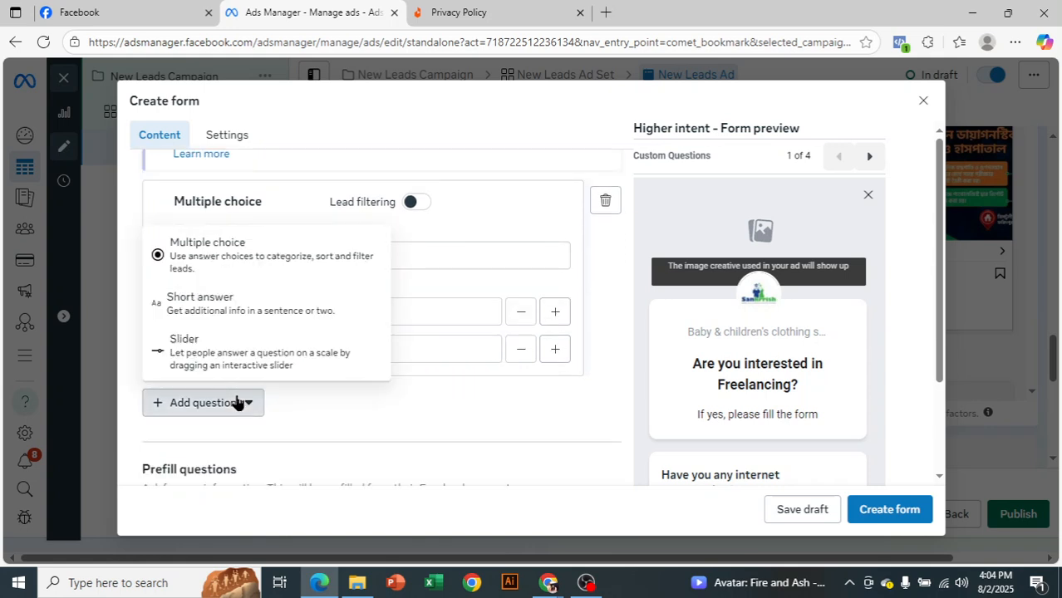
pyautogui.click(245, 256)
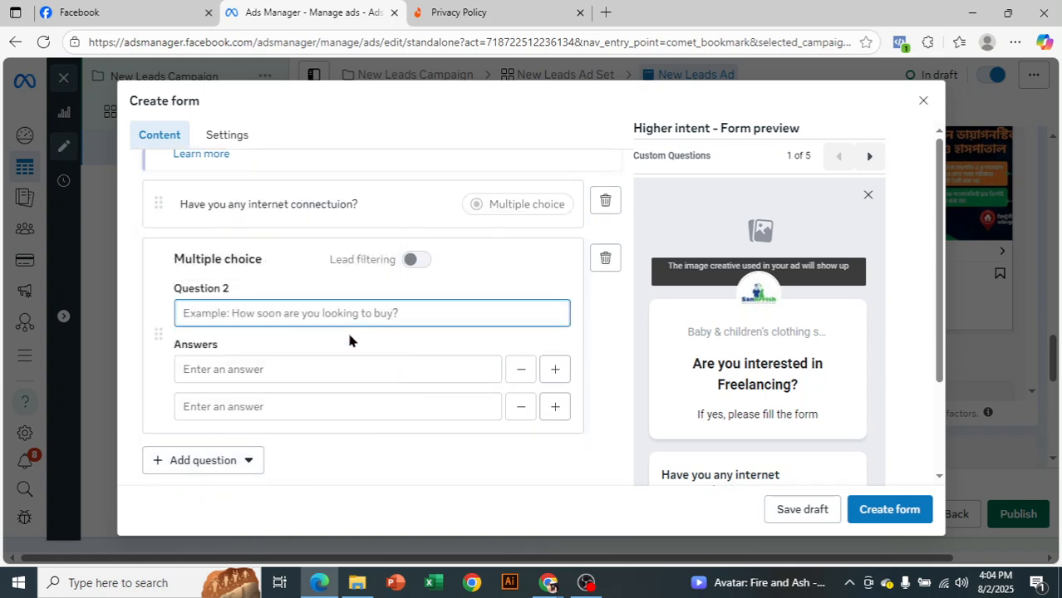
pyautogui.write('Have')
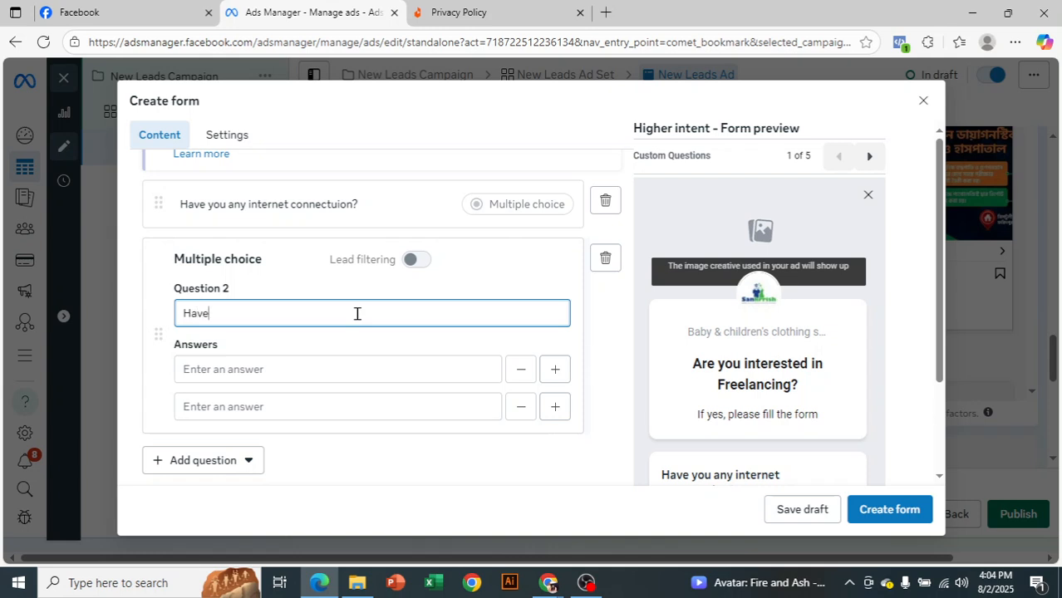
pyautogui.write(' you any laptop or d')
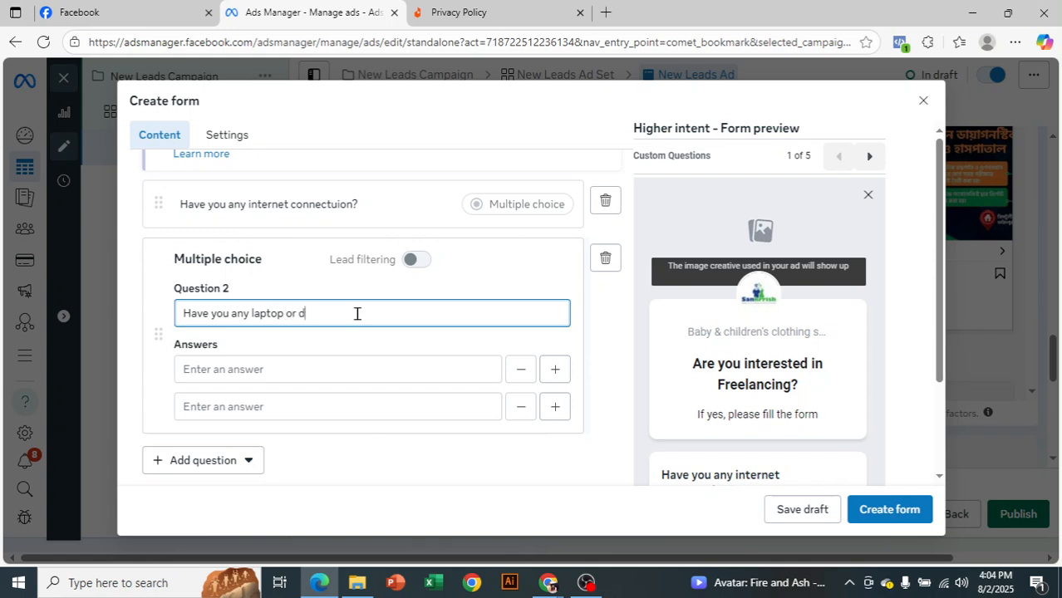
pyautogui.write('esktop')
# Fill in "Yes" and "No" as the two answers to the laptop or desktop question
pyautogui.write('Yes')
pyautogui.click(405, 405)
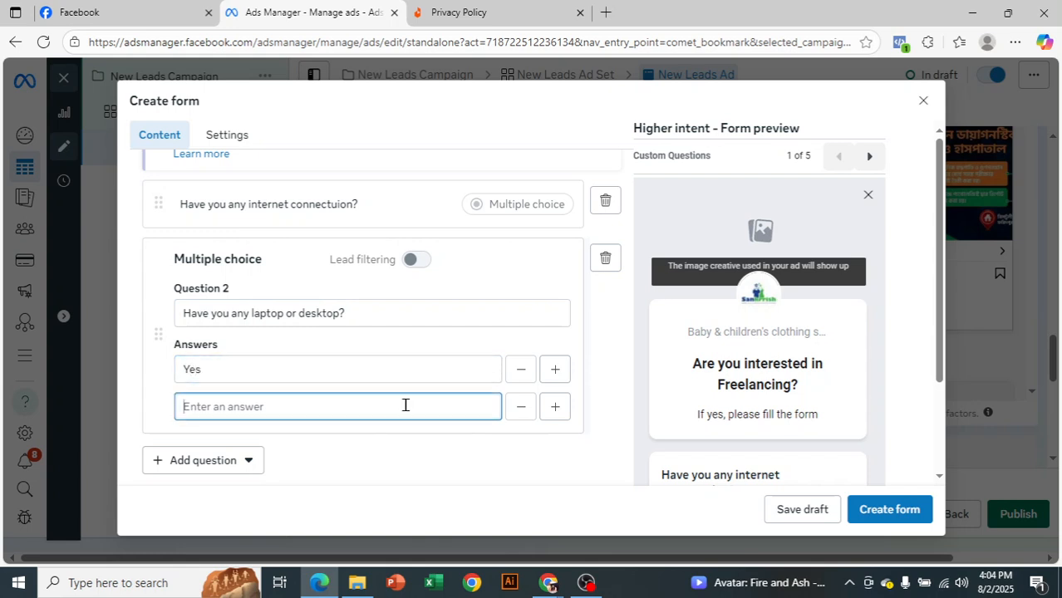
pyautogui.write('No')
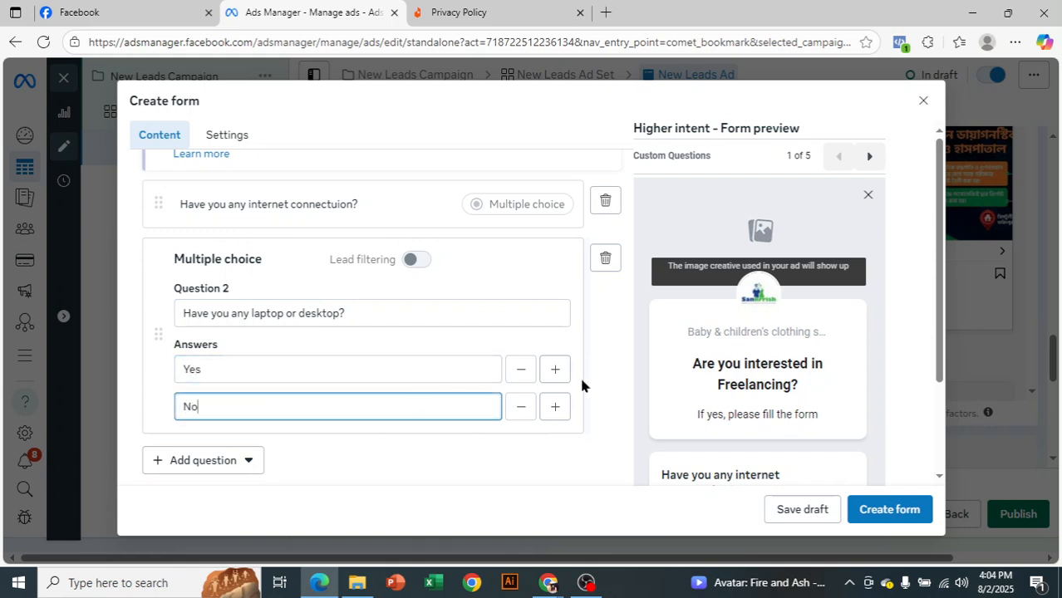
pyautogui.click(616, 318)
# Test the two multiple choice questions in the form preview, choosing "Yes" for the internet and the laptop or desktop question
pyautogui.scroll(-1, 616, 327)
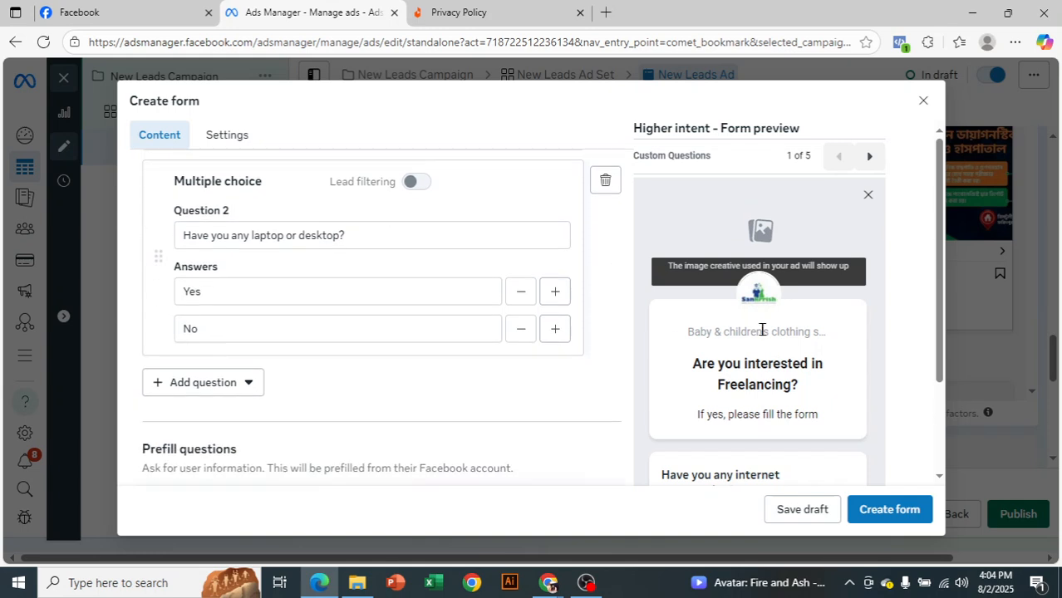
pyautogui.scroll(-1, 721, 331)
pyautogui.scroll(-1, 777, 378)
pyautogui.click(838, 348)
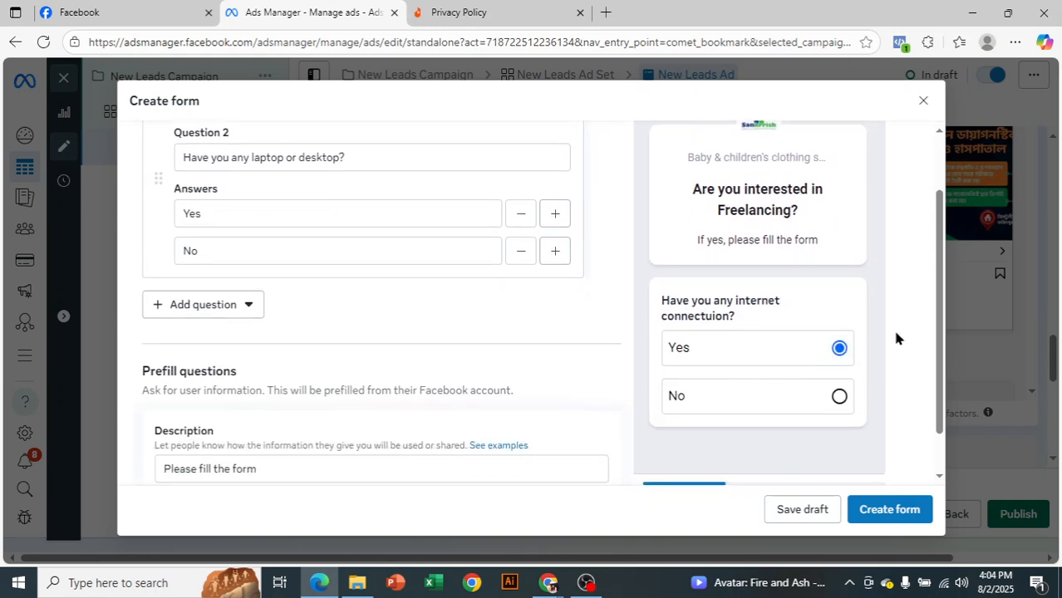
pyautogui.scroll(3, 882, 335)
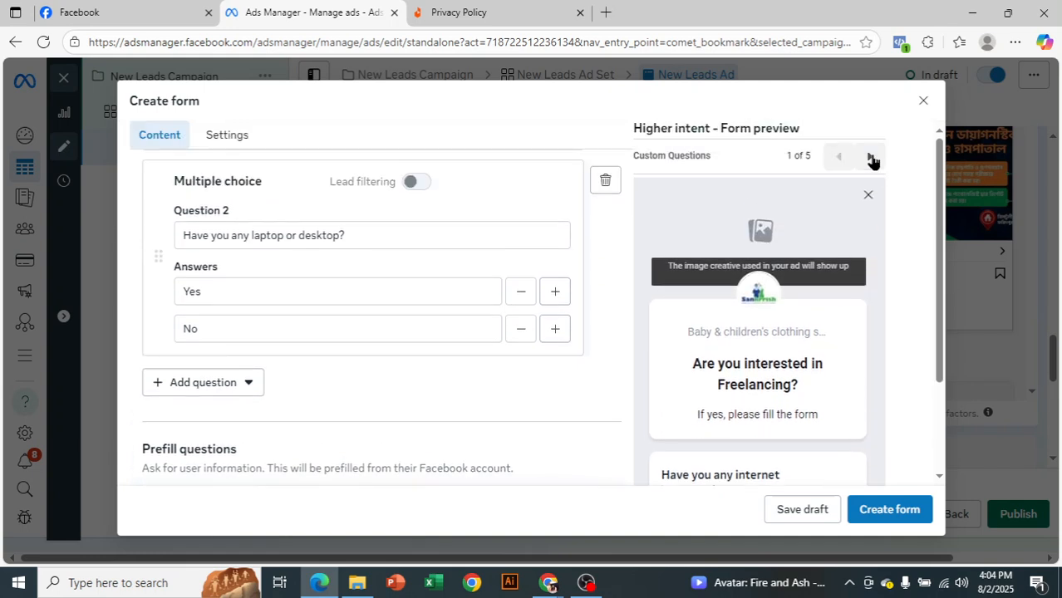
pyautogui.click(870, 158)
pyautogui.scroll(-1, 837, 337)
pyautogui.click(839, 325)
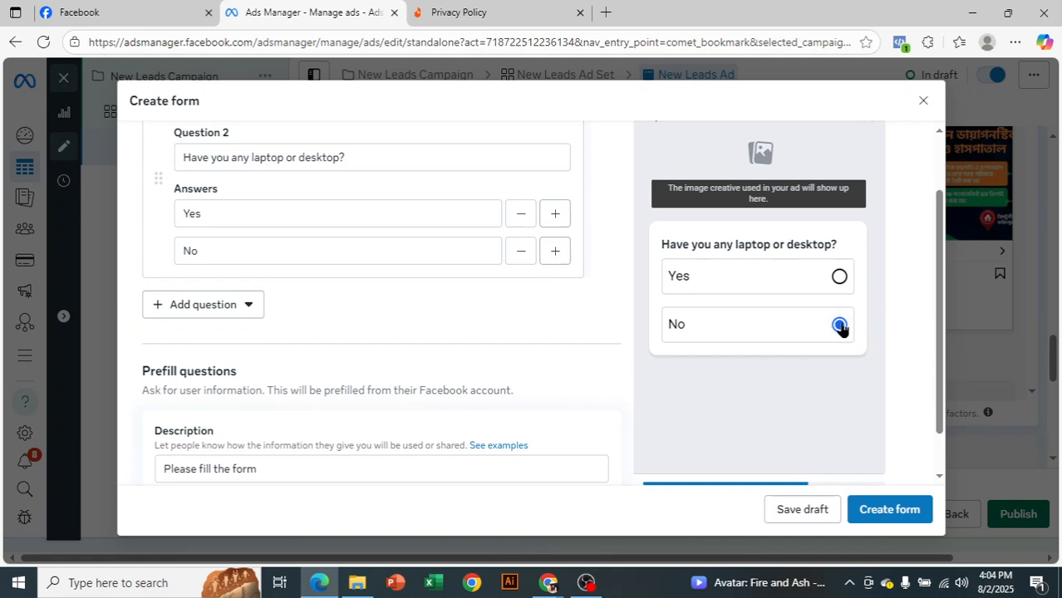
pyautogui.click(838, 277)
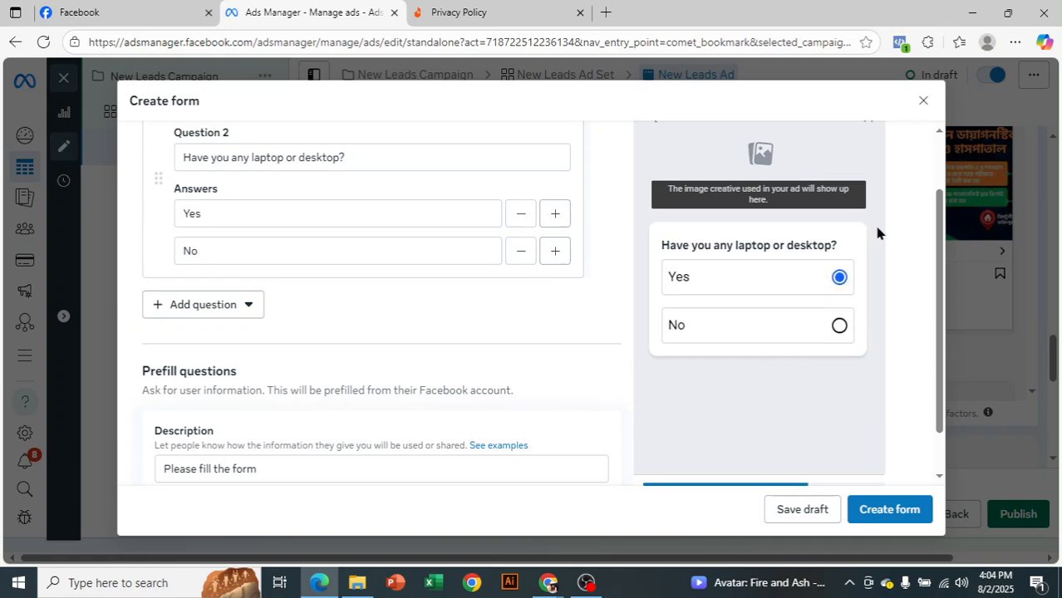
# Advance the form preview from the laptop question to the Privacy review page
pyautogui.scroll(1, 872, 242)
pyautogui.click(869, 156)
pyautogui.scroll(-3, 846, 300)
pyautogui.scroll(5, 845, 356)
pyautogui.click(869, 157)
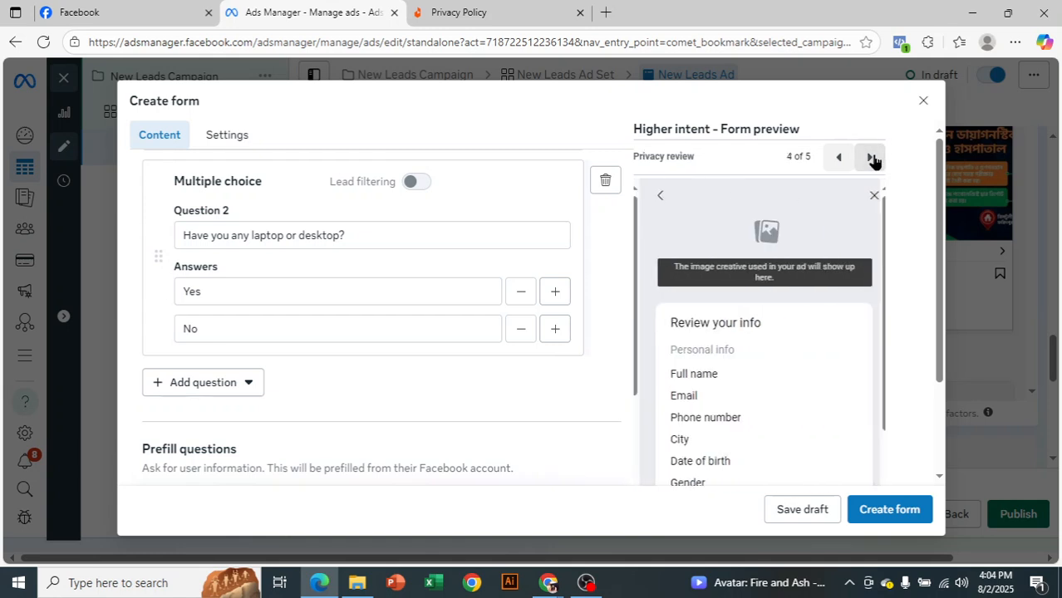
# Add a short answer question with the text "Write something about yourself......." after the multiple choice questions
pyautogui.scroll(1, 279, 402)
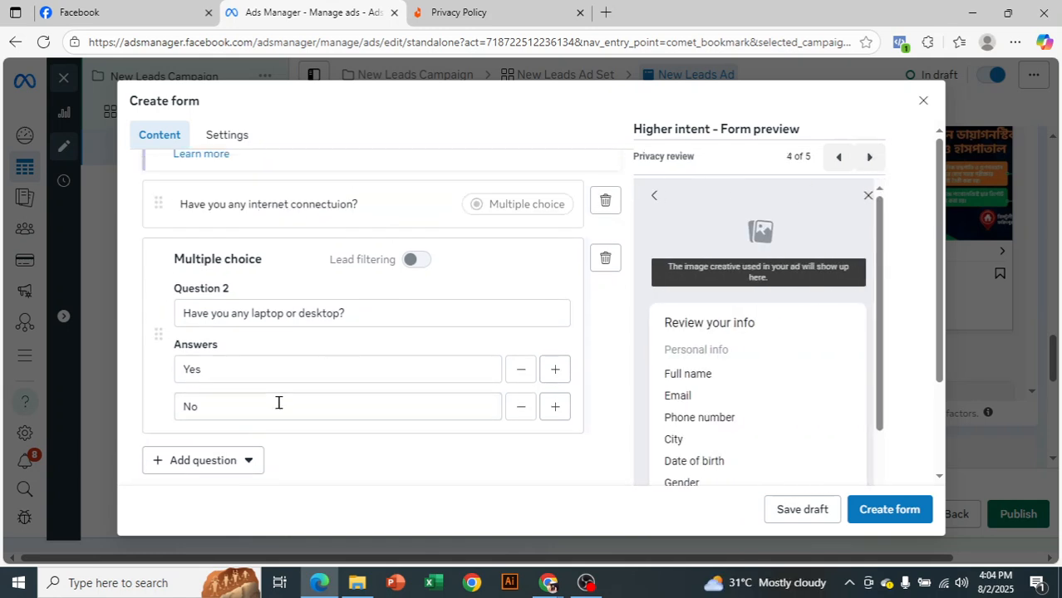
pyautogui.click(244, 461)
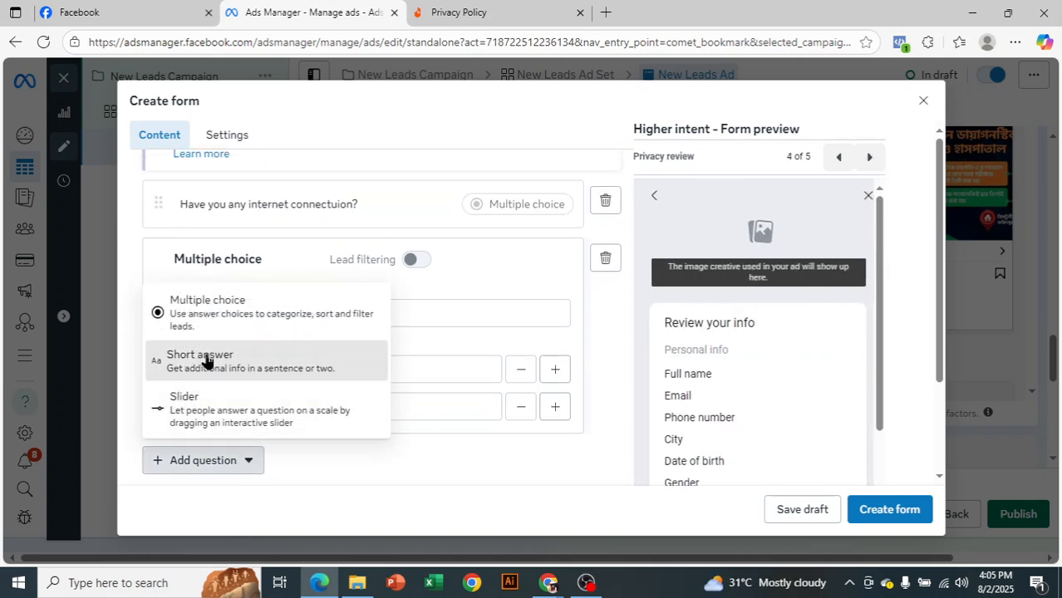
pyautogui.click(297, 350)
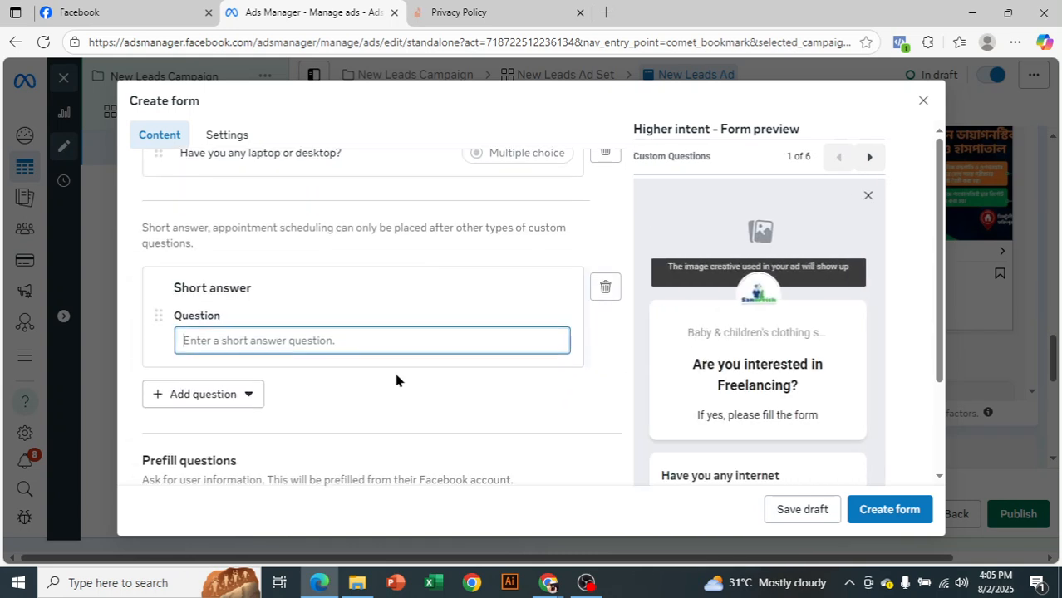
pyautogui.scroll(-1, 391, 392)
pyautogui.write('Wr')
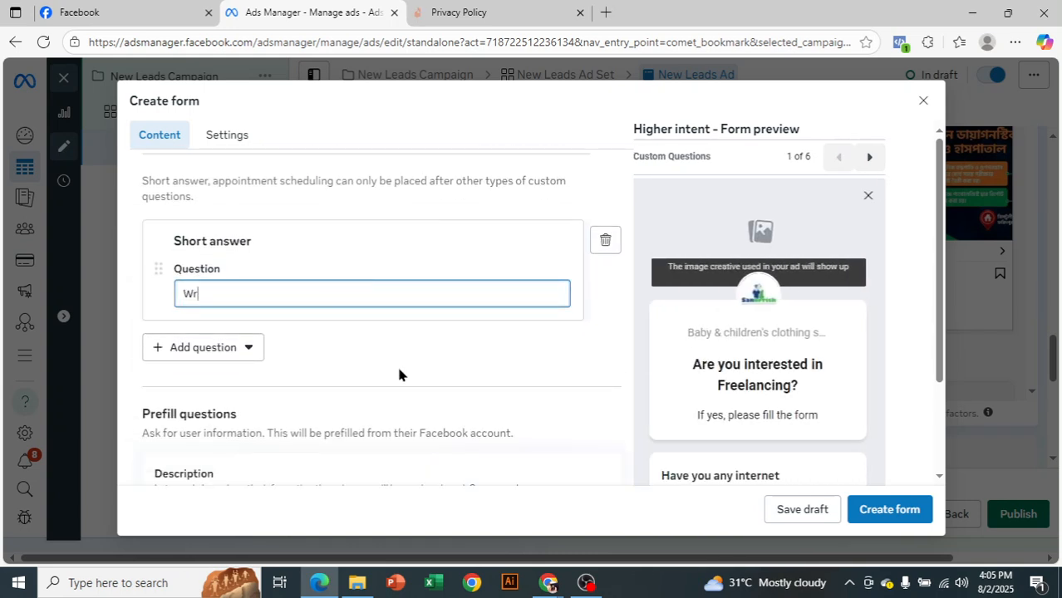
pyautogui.write('ite something about ')
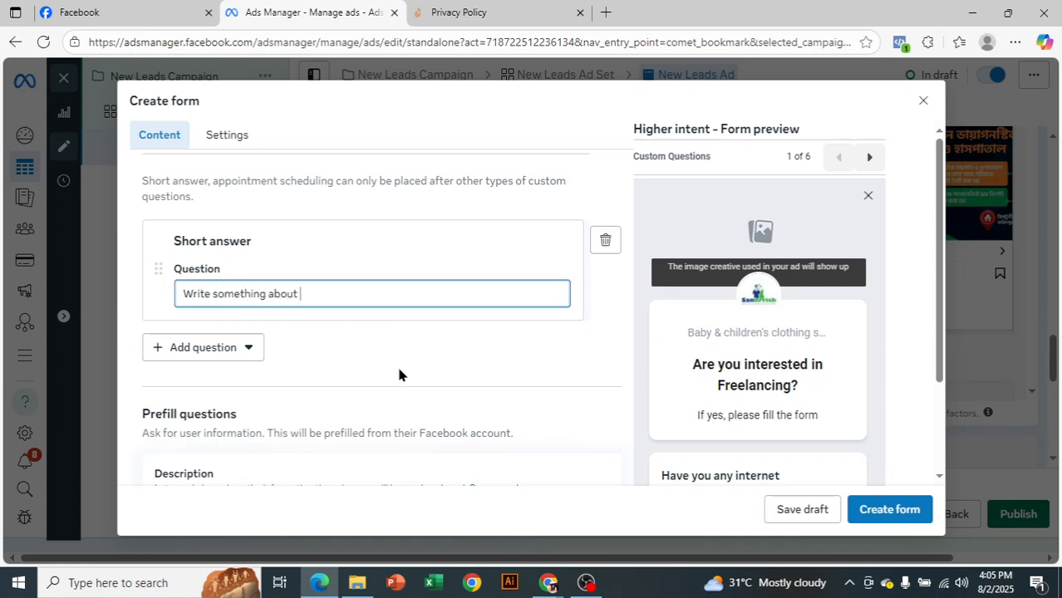
pyautogui.write('yourself......')
# Page through the form preview from the first custom question to the final Message for leads page
pyautogui.scroll(-1, 491, 292)
pyautogui.scroll(-2, 758, 277)
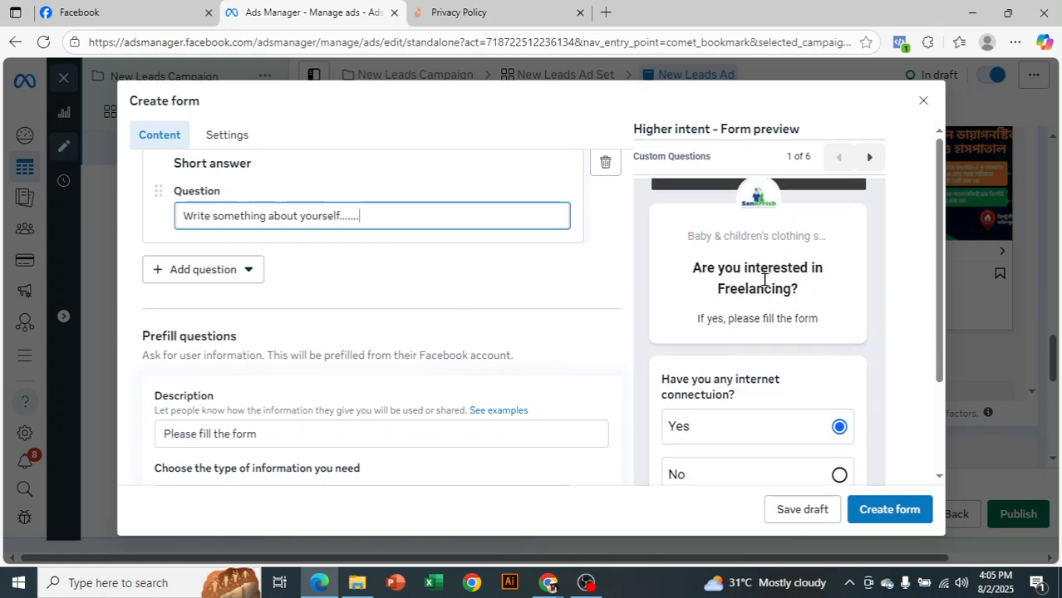
pyautogui.click(870, 156)
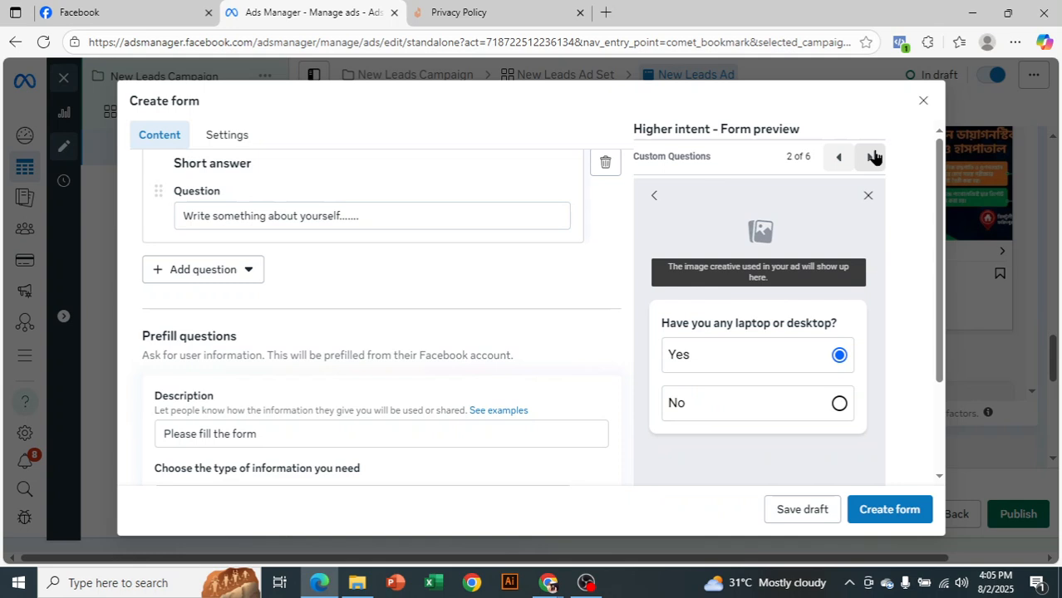
pyautogui.click(870, 156)
pyautogui.click(870, 156)
pyautogui.click(870, 156)
pyautogui.click(871, 157)
# Try to create the form with its current content
pyautogui.scroll(-1, 507, 290)
pyautogui.scroll(-6, 502, 291)
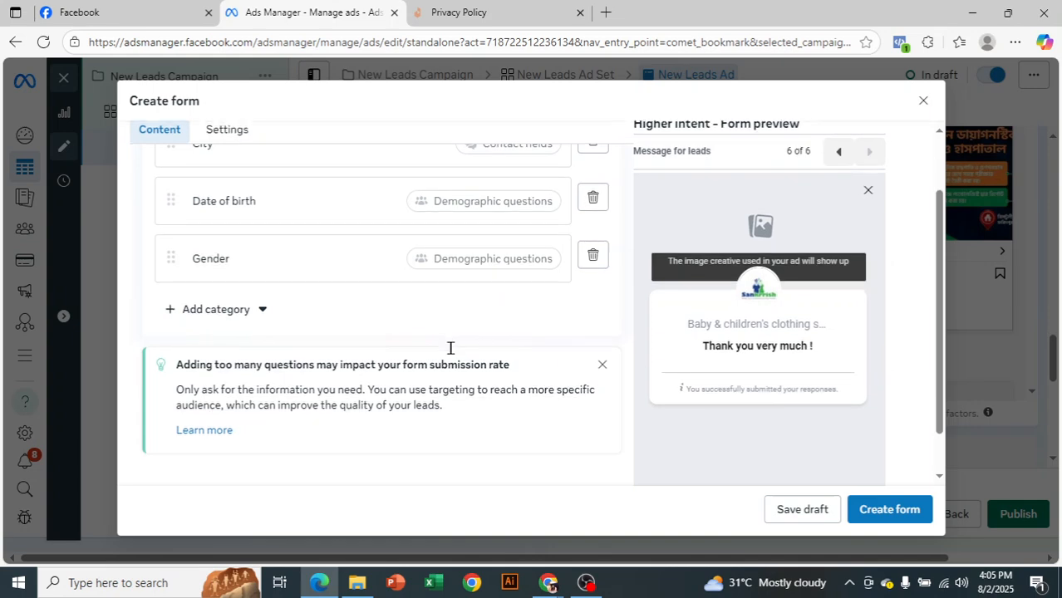
pyautogui.scroll(-2, 569, 390)
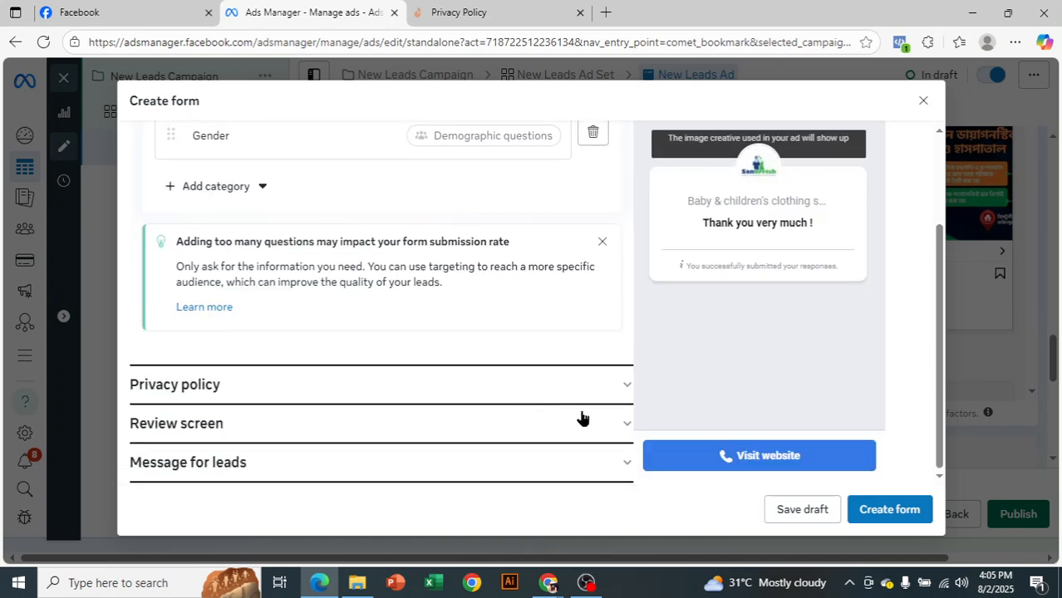
pyautogui.click(886, 511)
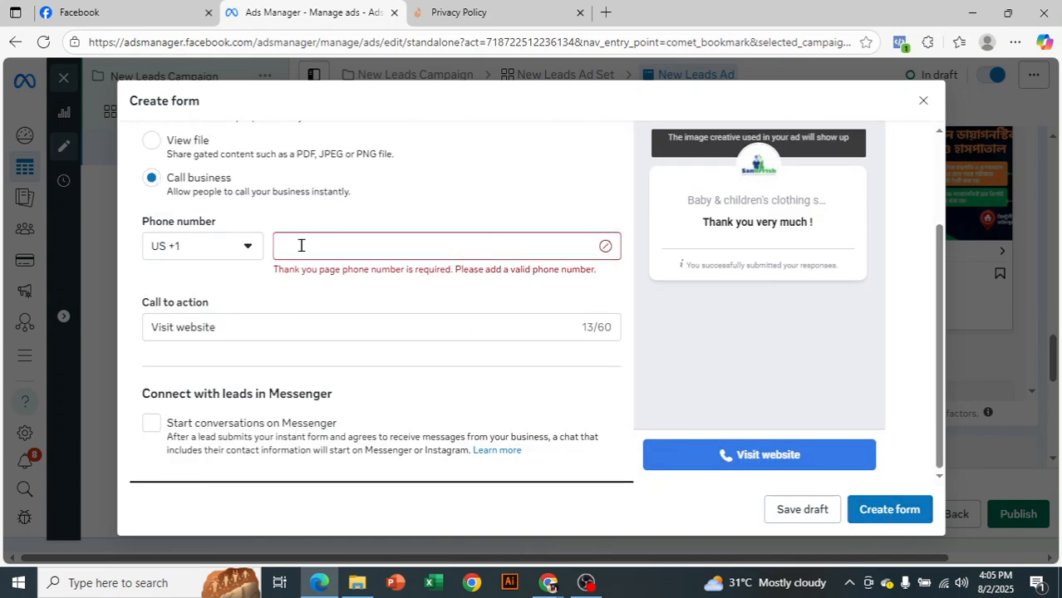
# Set the completion message's additional action to Go to website, paste the copied privacy policy page URL as its link, and submit the form
pyautogui.scroll(1, 250, 212)
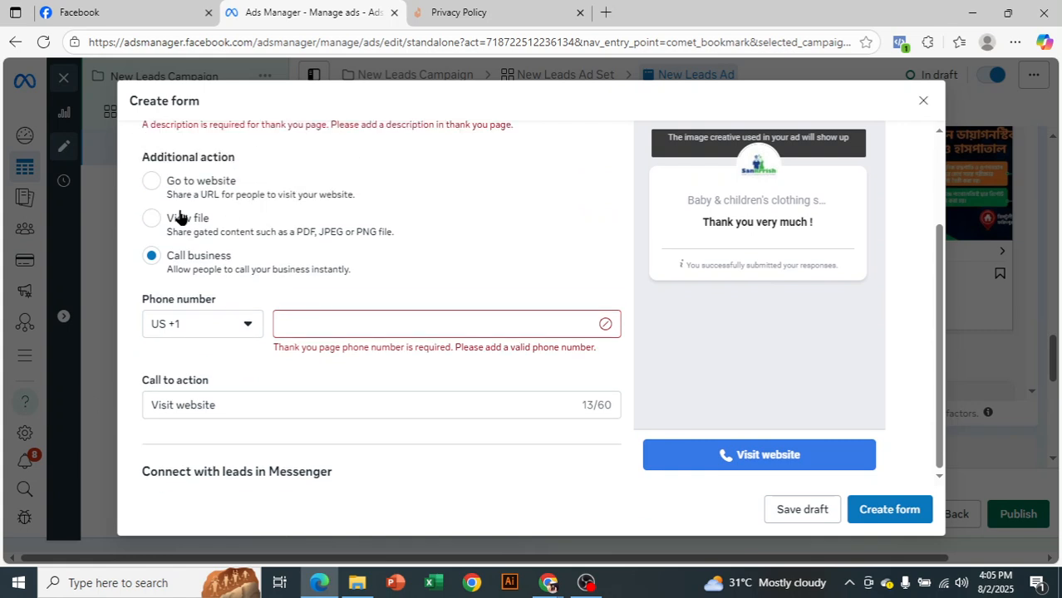
pyautogui.click(151, 181)
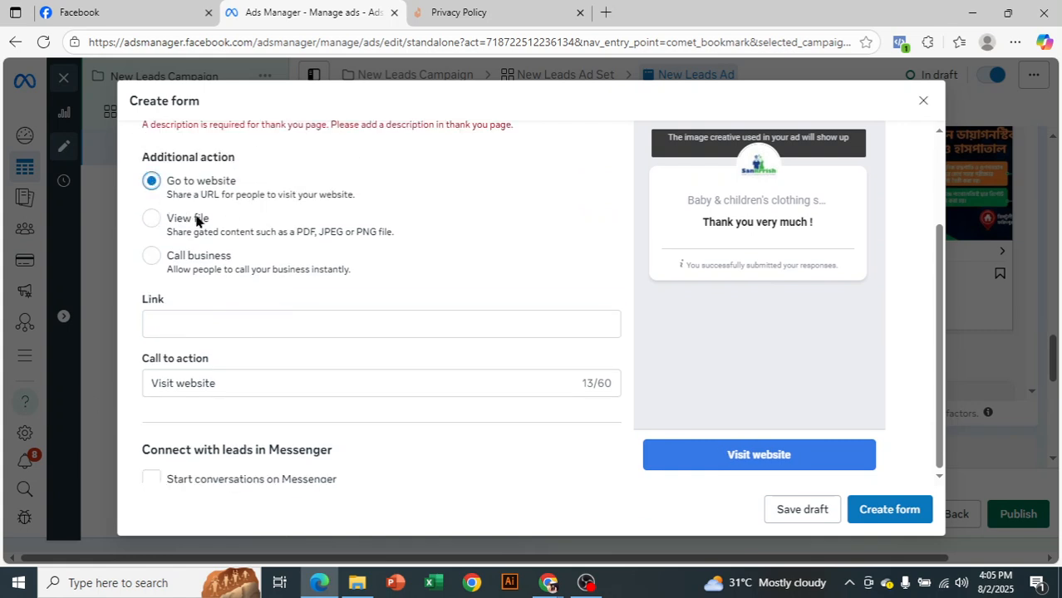
pyautogui.click(252, 327)
pyautogui.click(251, 329)
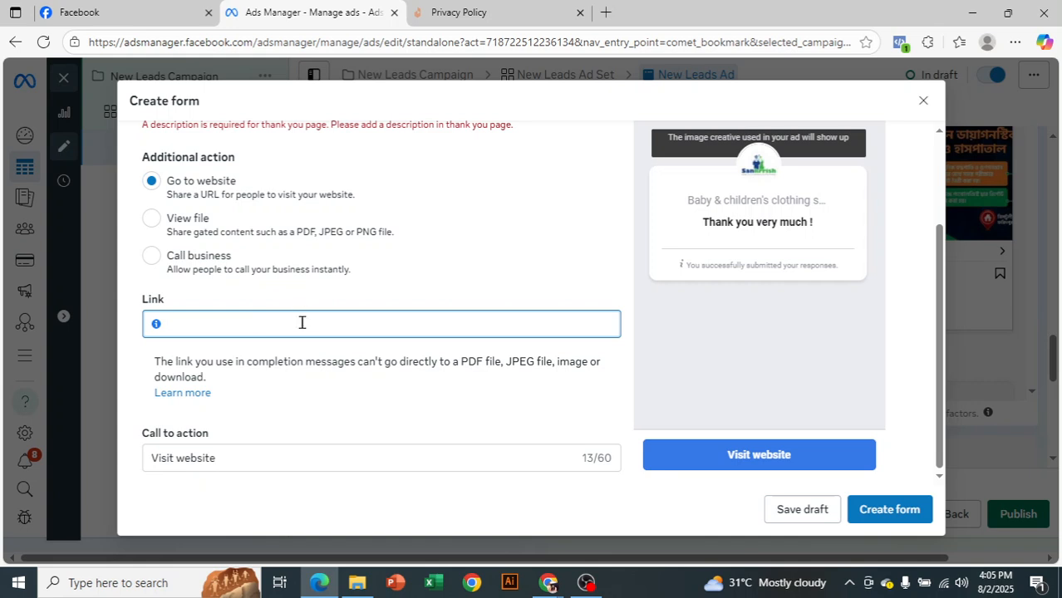
pyautogui.hotkey('ctrl', 'v')
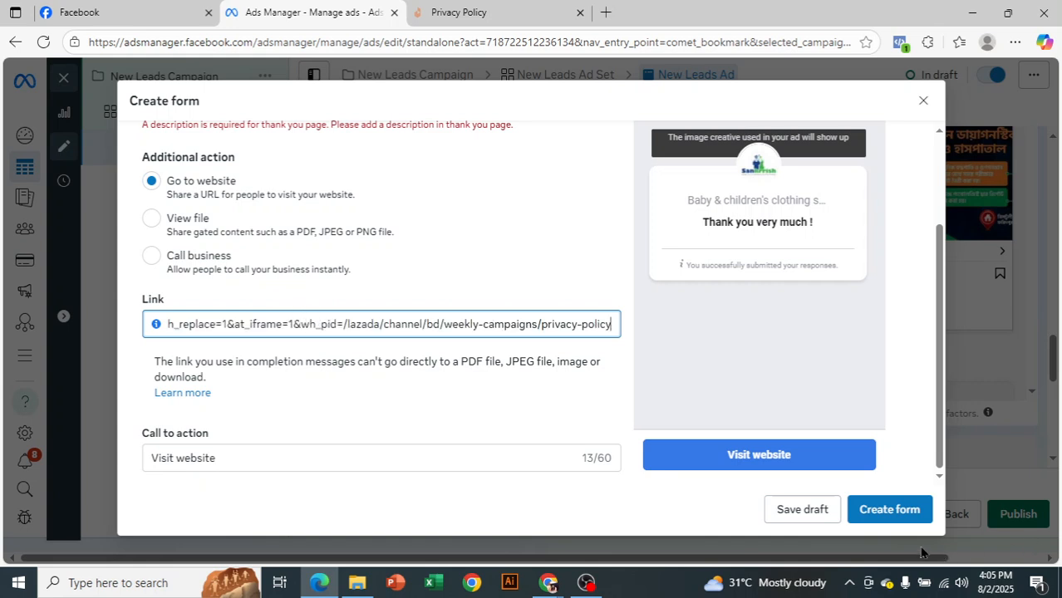
pyautogui.click(889, 509)
# Enter "hhhhhhhhhhhhhhh" as the Message for leads description and create the form
pyautogui.scroll(3, 420, 342)
pyautogui.click(355, 287)
pyautogui.write('hhhhhhhhhhhhhhh')
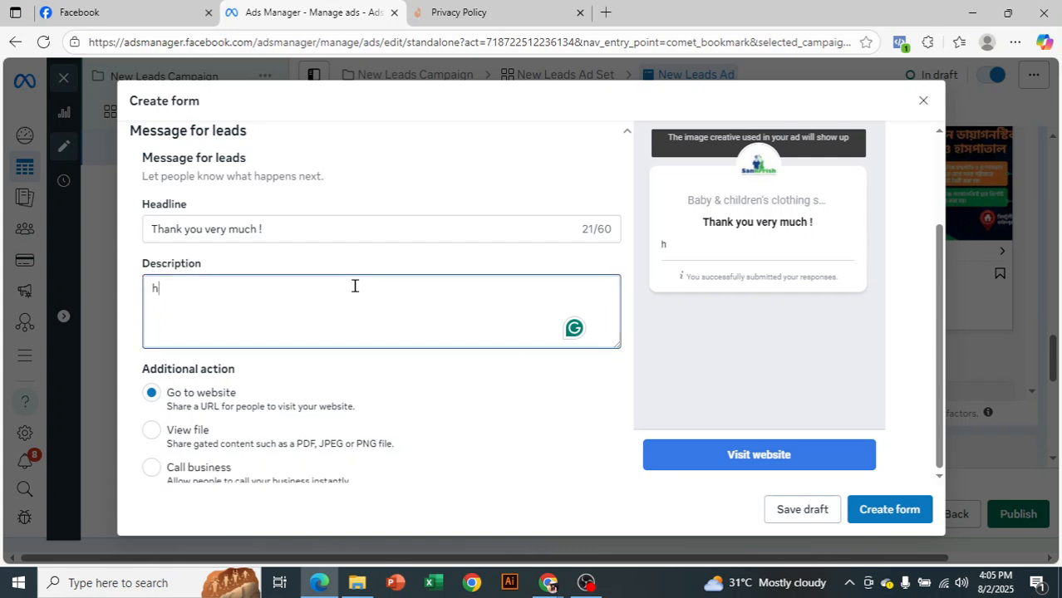
pyautogui.click(886, 511)
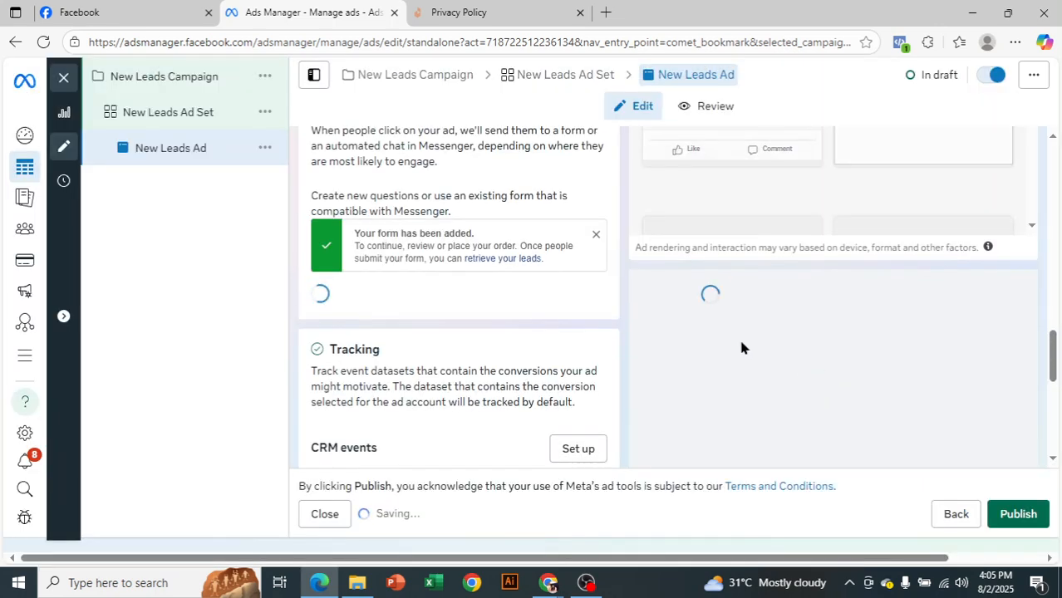
# Review the ad's instant form list, tracking options, form preview, ad previews and ad text fields
pyautogui.scroll(-2, 465, 300)
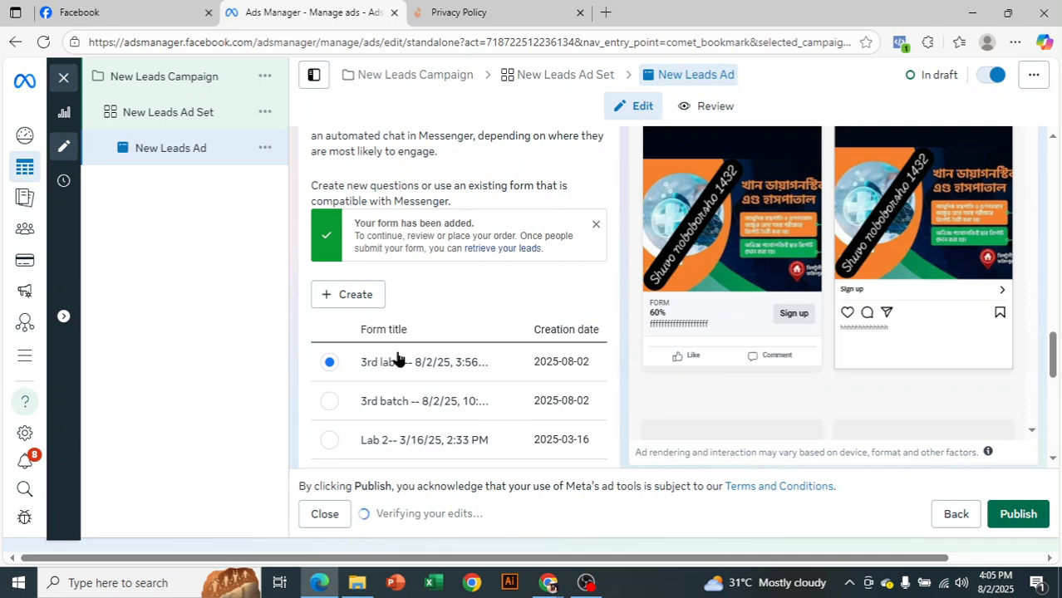
pyautogui.scroll(-1, 507, 302)
pyautogui.scroll(-1, 508, 301)
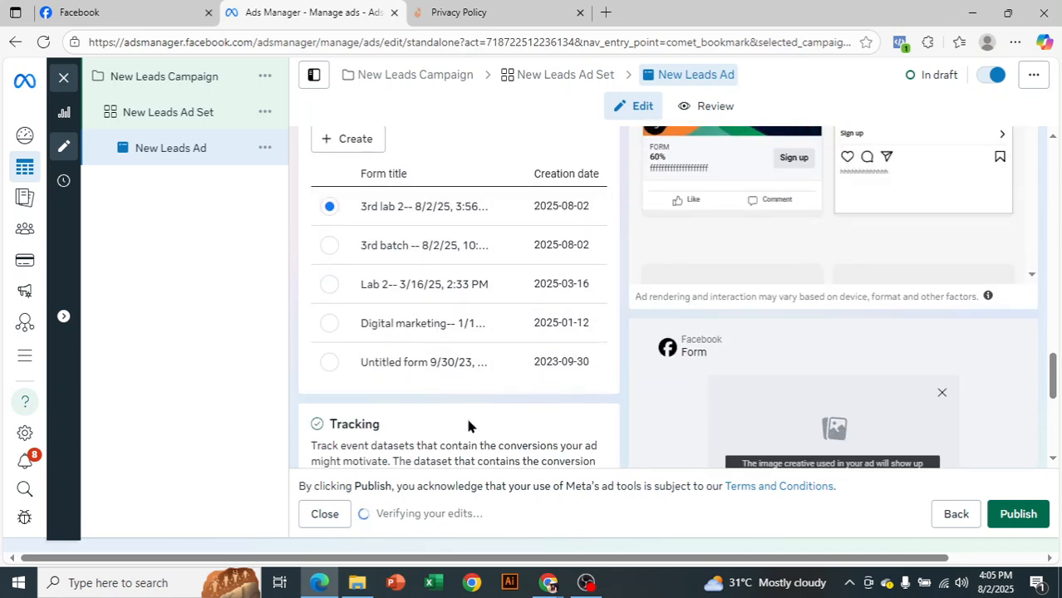
pyautogui.scroll(-4, 466, 424)
pyautogui.scroll(-1, 476, 418)
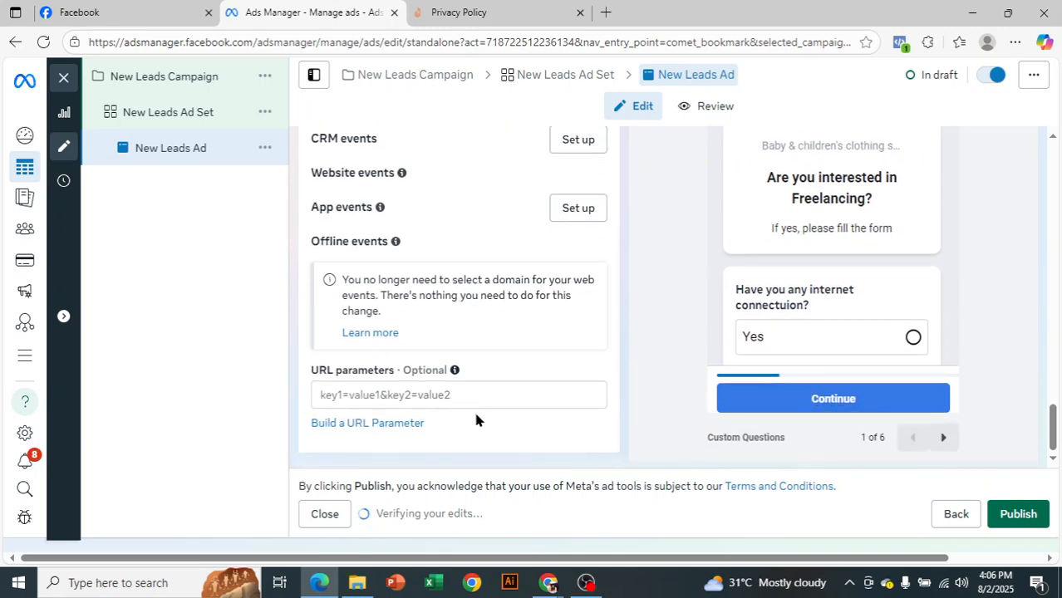
pyautogui.scroll(3, 708, 310)
pyautogui.scroll(-3, 682, 398)
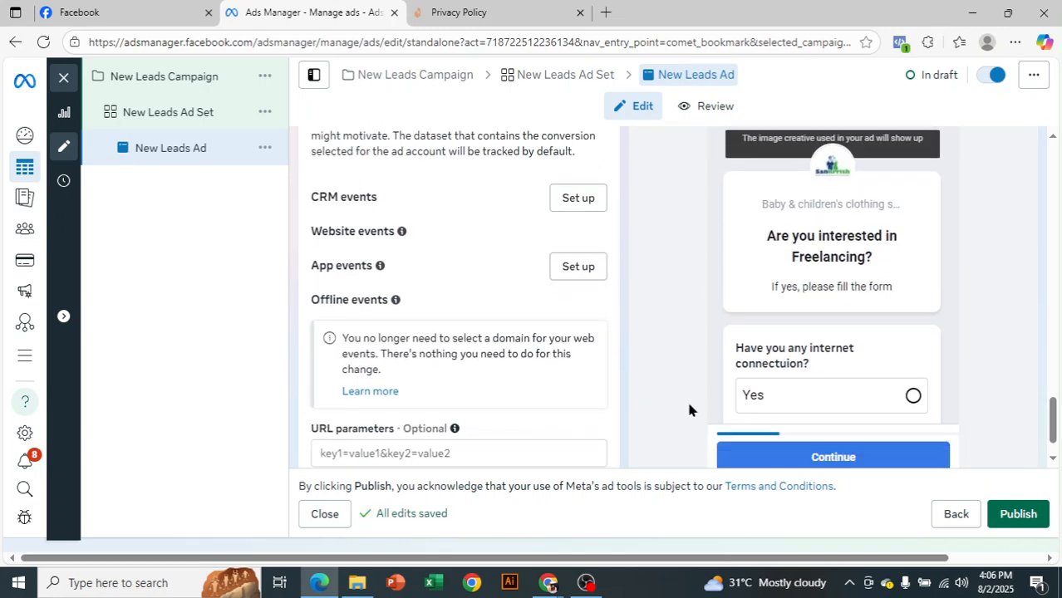
pyautogui.scroll(4, 686, 398)
pyautogui.scroll(3, 688, 394)
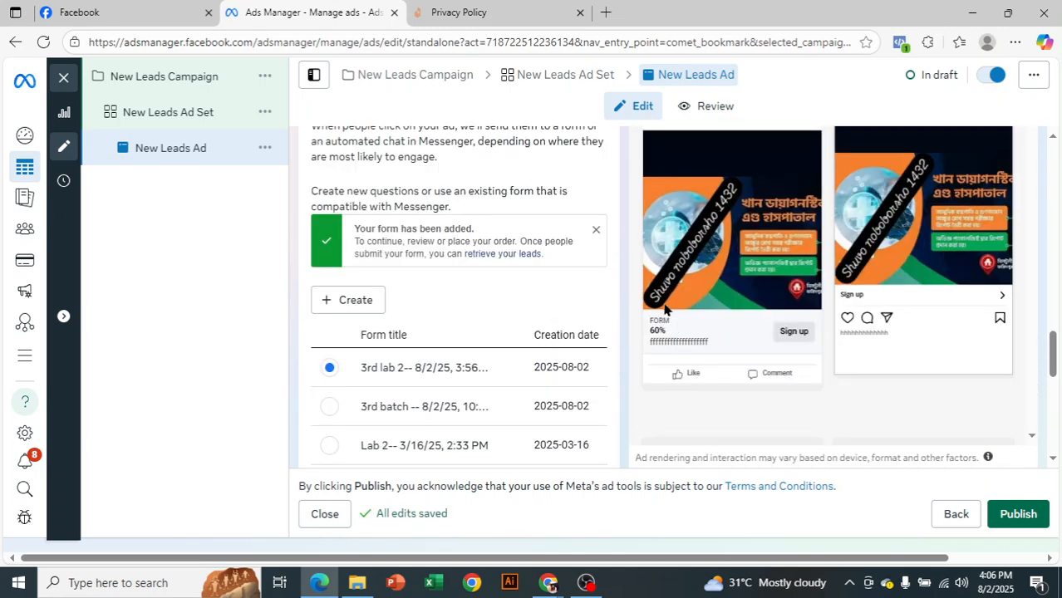
pyautogui.scroll(2, 645, 226)
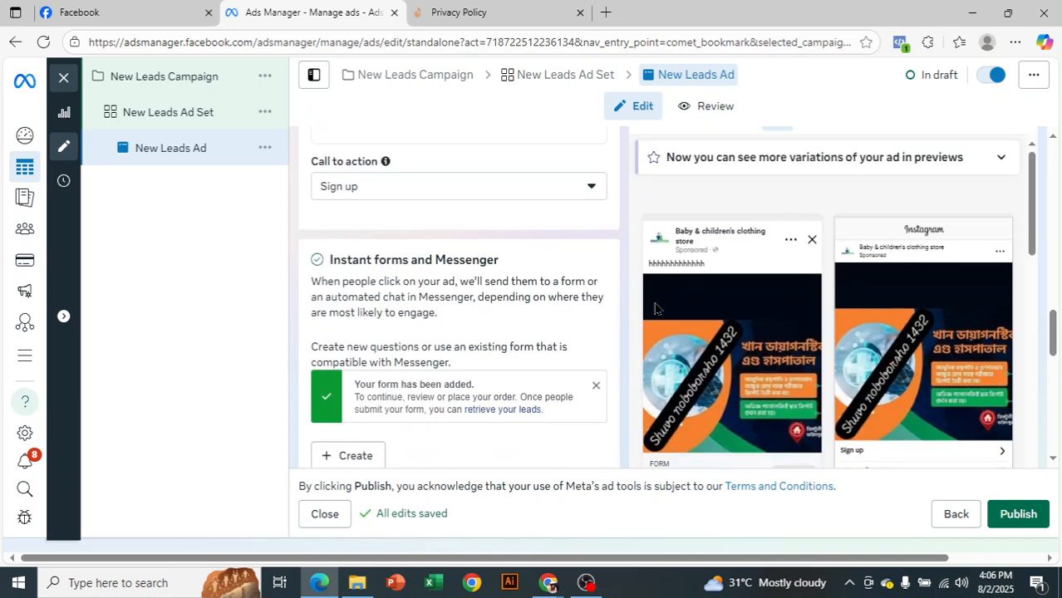
pyautogui.scroll(-2, 733, 321)
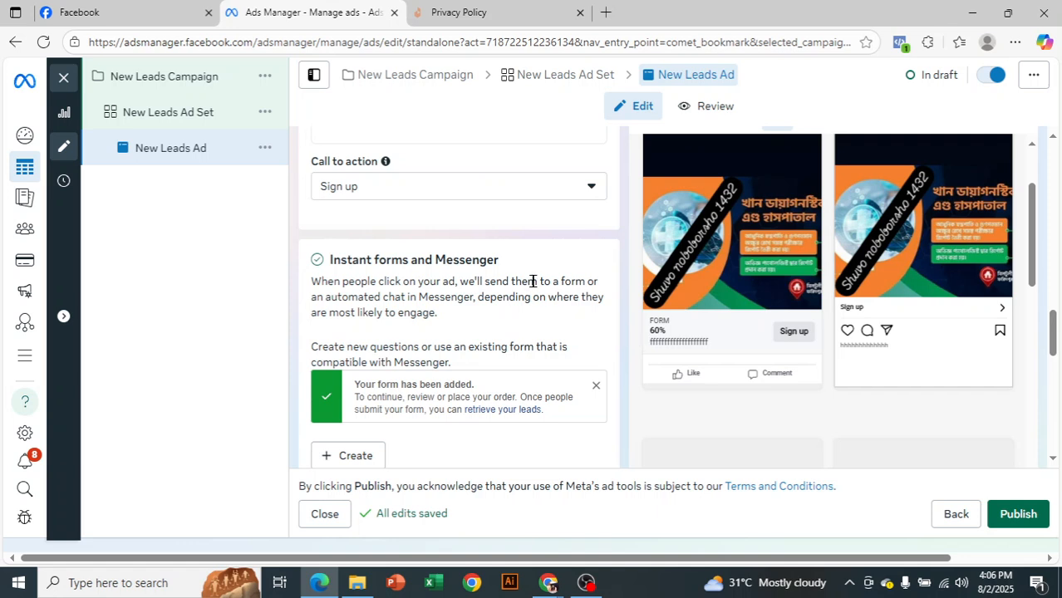
pyautogui.scroll(5, 548, 266)
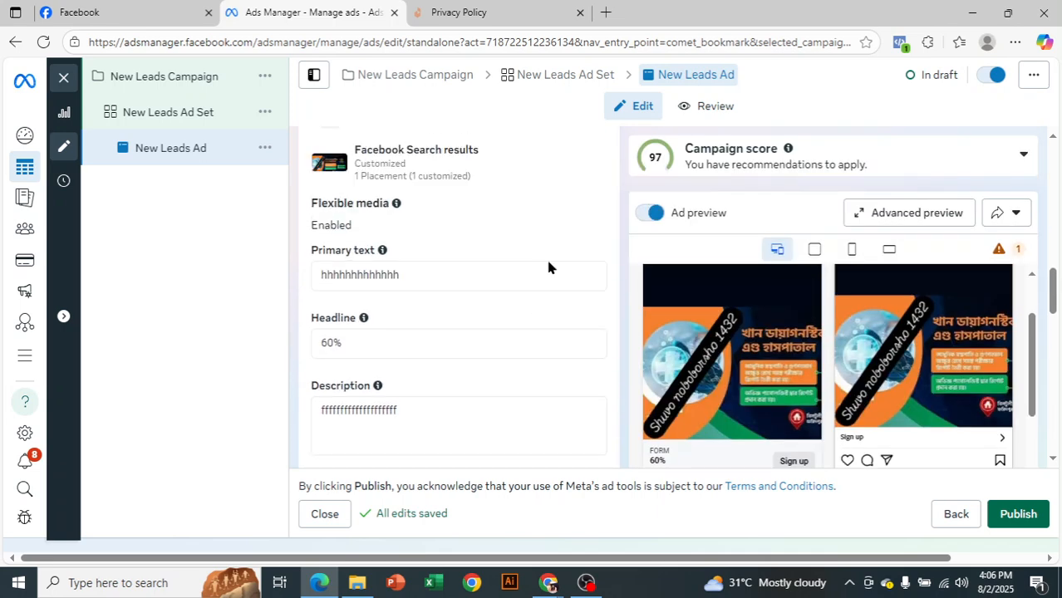